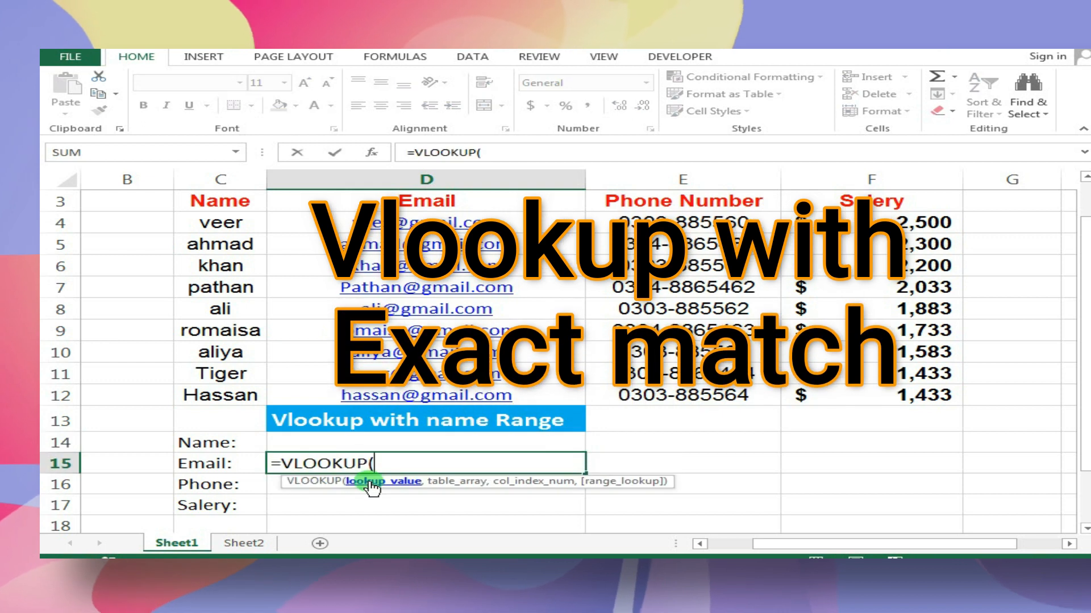
# Complete the VLOOKUP in D15 for the D14 name, with table C3:F12, column index 2 and exact match
pyautogui.moveTo(220, 201); pyautogui.dragTo(872, 394)
pyautogui.write(',')
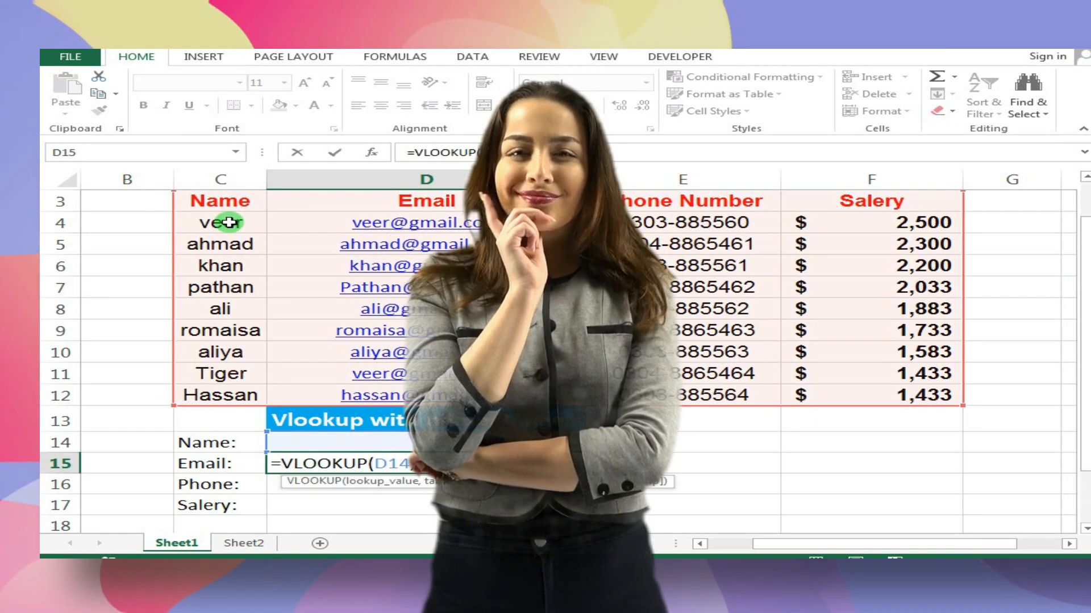
pyautogui.write('2,')
pyautogui.press('Down')
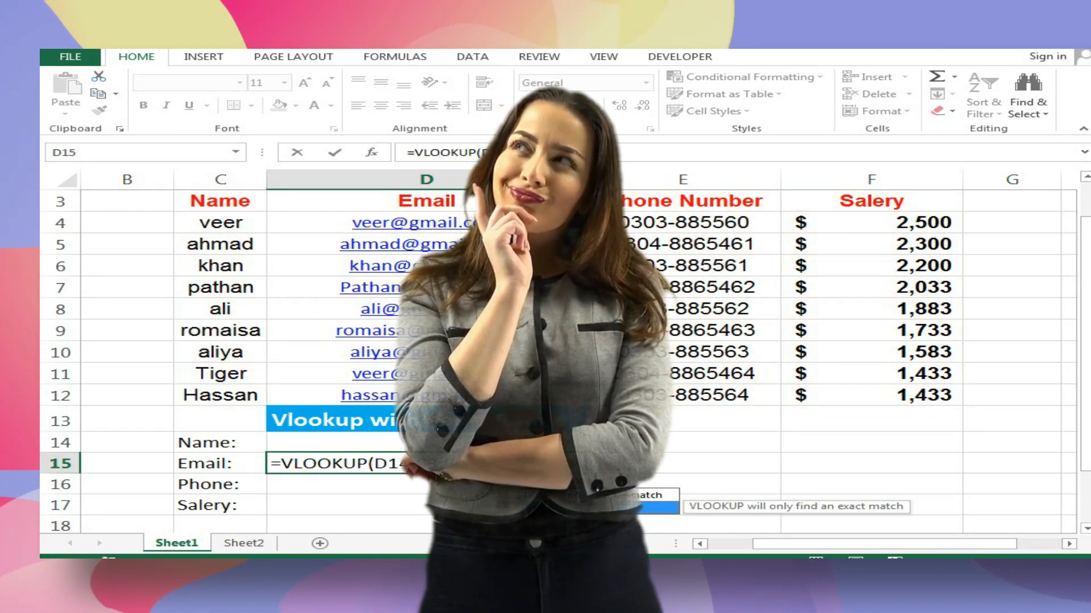
pyautogui.press('Tab')
pyautogui.press('Return')
# Test the email lookup by entering the names listed in C4 and C10 in D14, and clear the entry
pyautogui.click(463, 448)
pyautogui.write('veer')
pyautogui.press('Return')
pyautogui.click(290, 443)
pyautogui.write('aliya')
pyautogui.press('Delete')
pyautogui.click(227, 395)
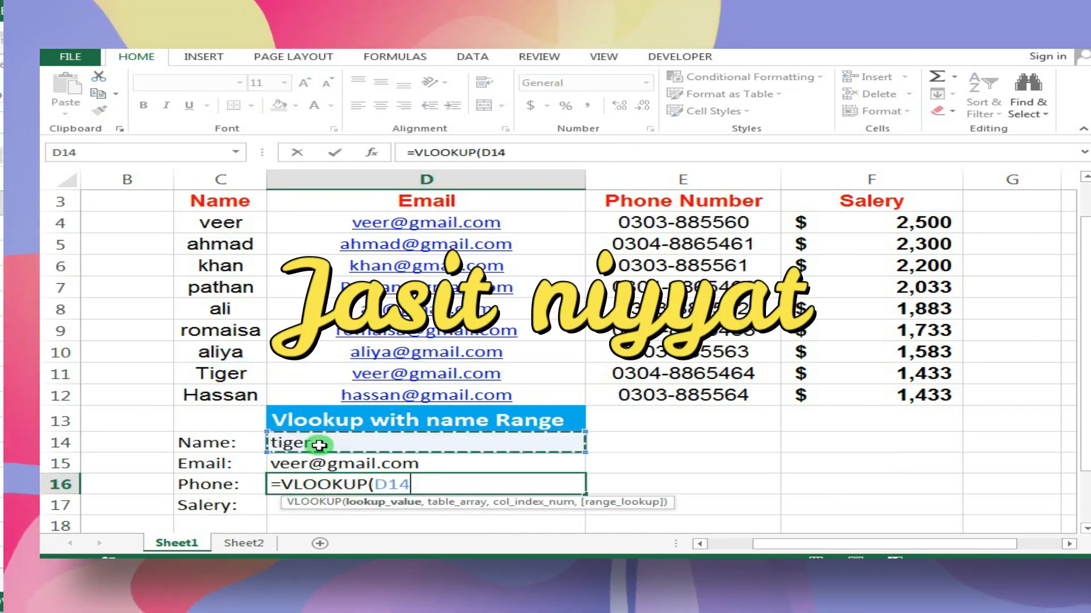
# Complete the phone lookup in D16 with table array C3:F12, column index 3 and FALSE for an exact match
pyautogui.write(',')
pyautogui.moveTo(220, 201); pyautogui.dragTo(852, 395)
pyautogui.write(',3,FALSE')
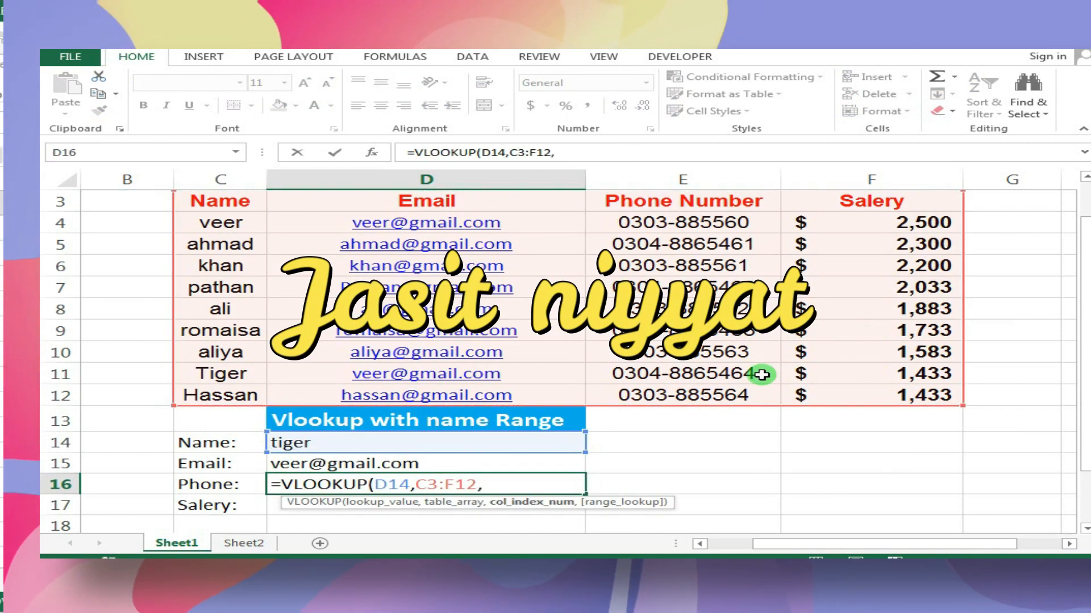
pyautogui.press('Return')
# Begin the salary VLOOKUP in D17 with D14 as the lookup value and C3:F12 as the table array
pyautogui.click(322, 478)
pyautogui.click(433, 501)
pyautogui.write('=VLOOKUP(')
pyautogui.click(312, 442)
pyautogui.write(',')
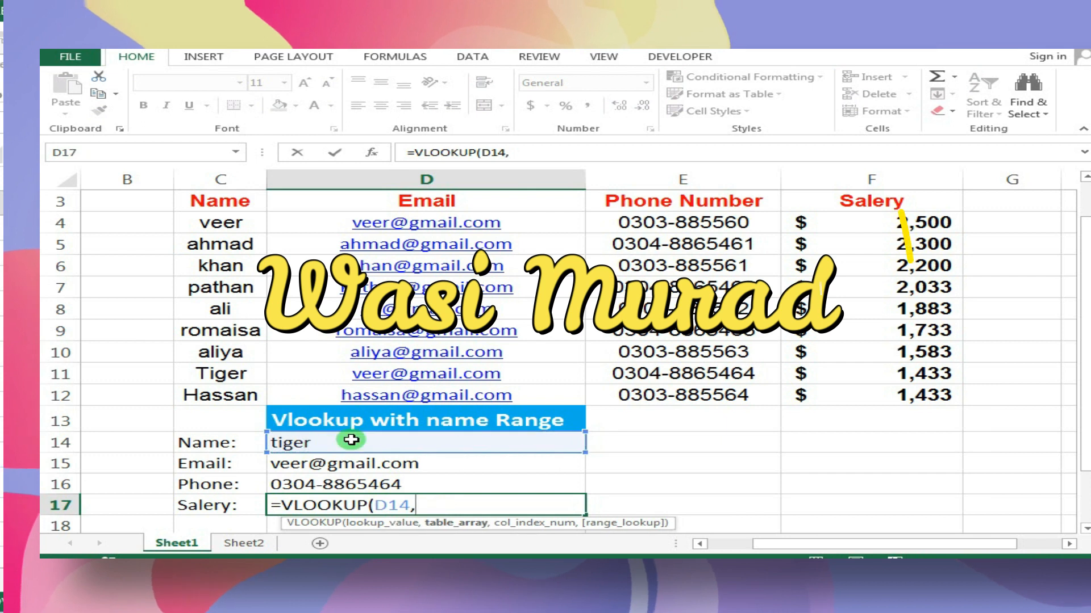
pyautogui.moveTo(220, 201); pyautogui.dragTo(852, 395)
pyautogui.write(',')
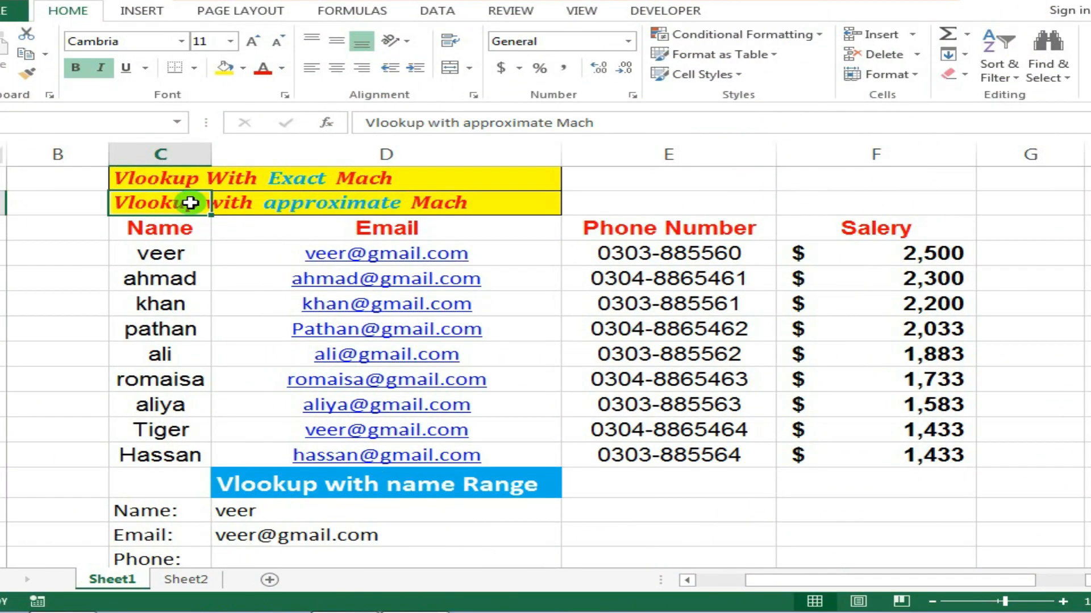
# Examine the Name, Email, Phone Number and Salery columns of the table and the lookup form beneath it
pyautogui.click(202, 232)
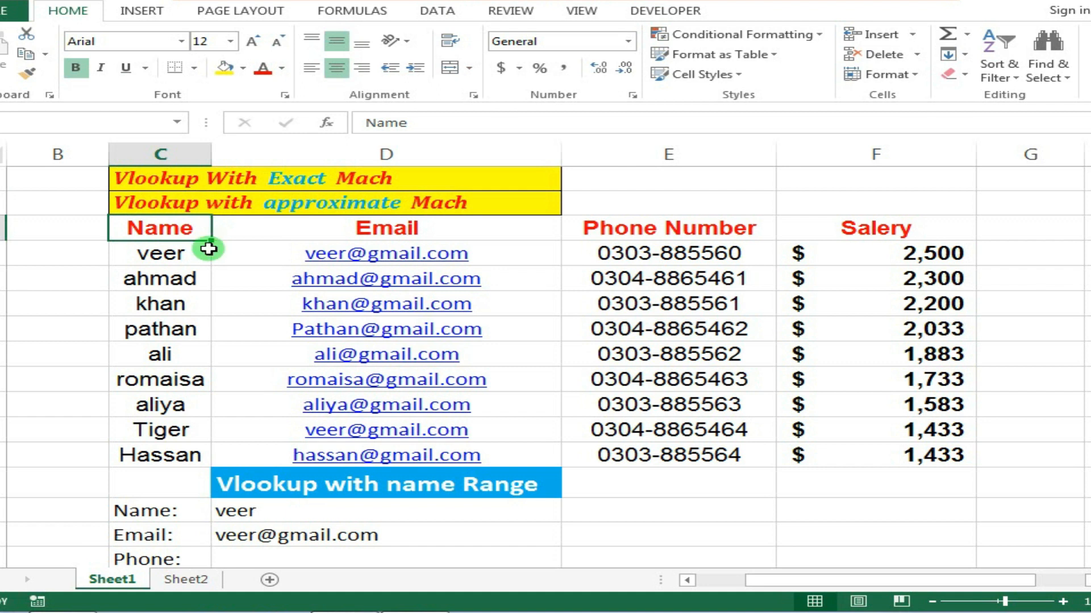
pyautogui.moveTo(196, 234); pyautogui.dragTo(202, 455)
pyautogui.moveTo(550, 231); pyautogui.dragTo(564, 434)
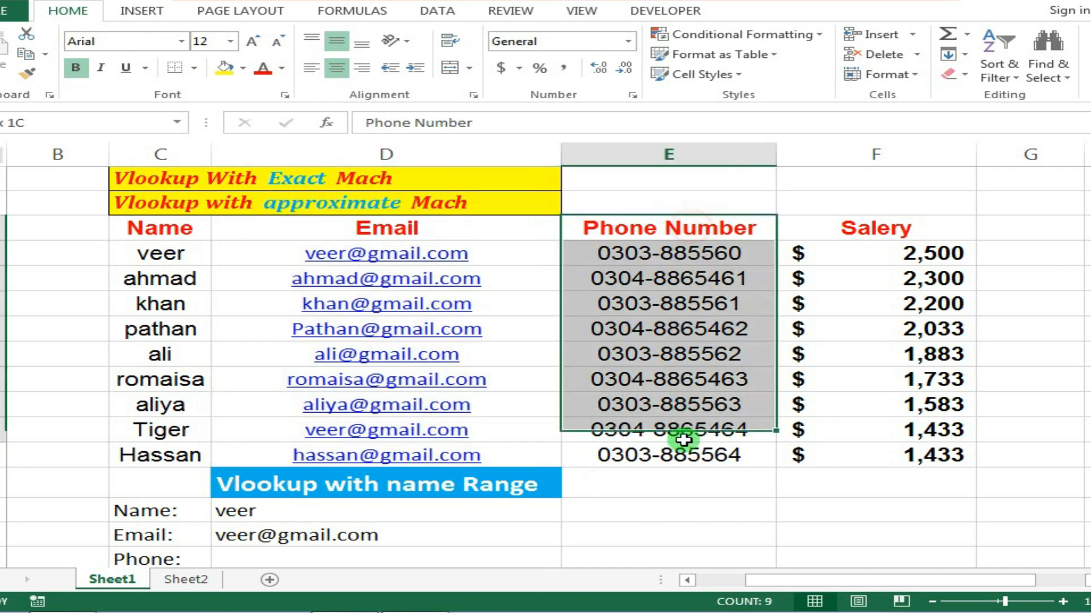
pyautogui.moveTo(683, 439); pyautogui.dragTo(684, 451)
pyautogui.moveTo(840, 230); pyautogui.dragTo(835, 461)
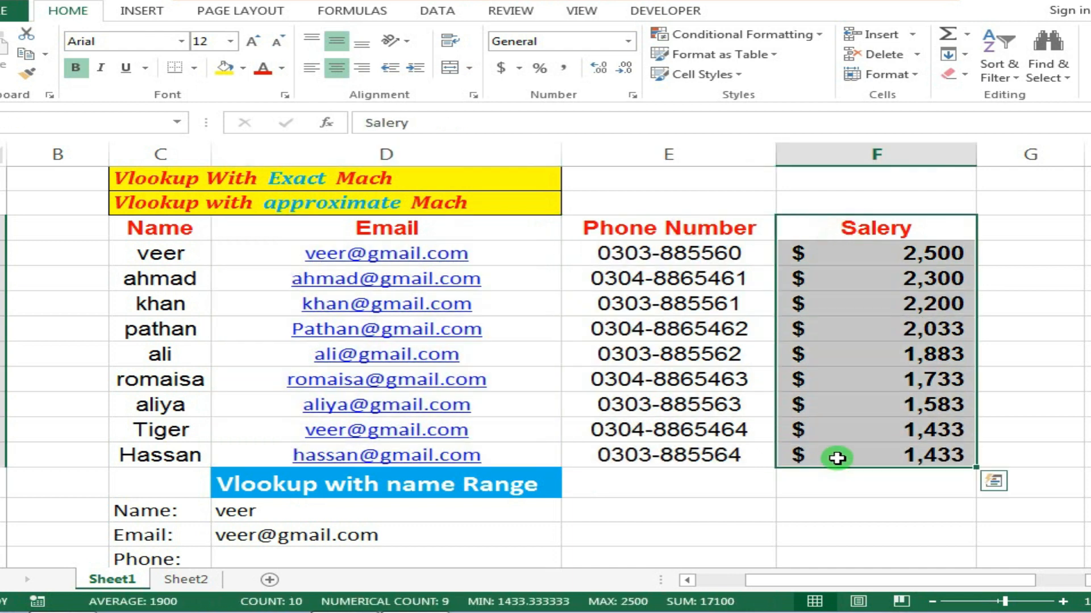
pyautogui.moveTo(165, 230); pyautogui.dragTo(903, 457)
pyautogui.click(726, 501)
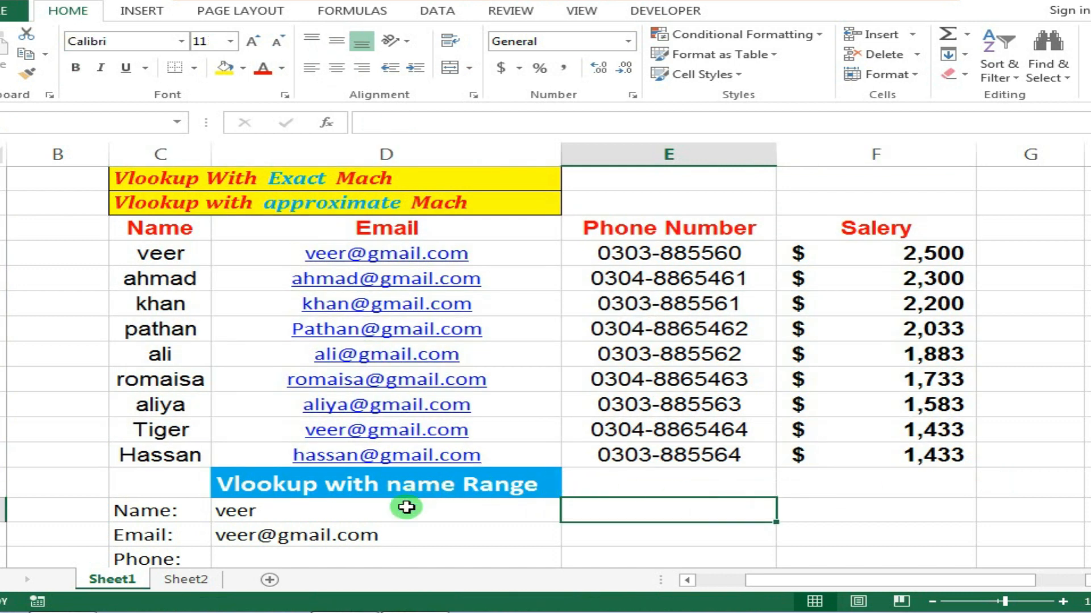
pyautogui.scroll(-1, 407, 507)
pyautogui.scroll(1, 908, 360)
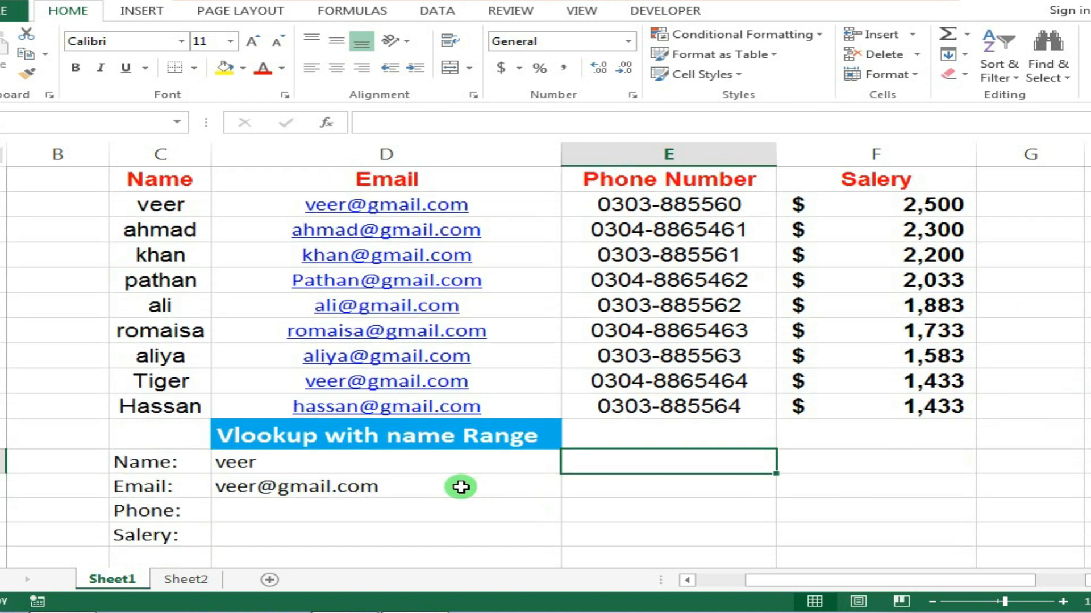
# Replace the lookup name in D14 with the name listed in C5 to test the email formula
pyautogui.click(391, 464)
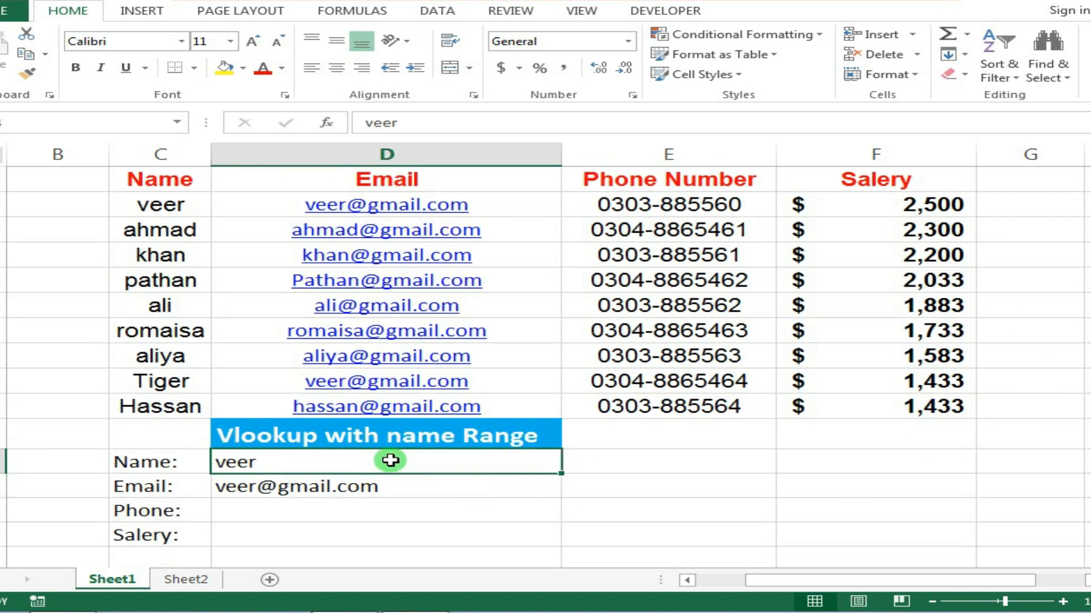
pyautogui.press('BackSpace')
pyautogui.write('ahm')
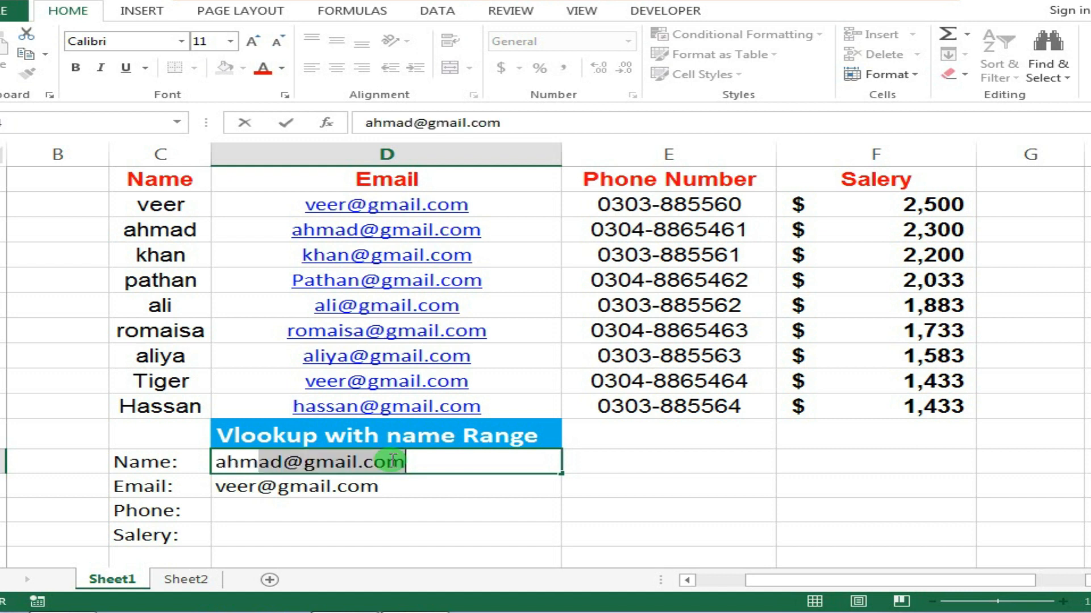
pyautogui.press('BackSpace')
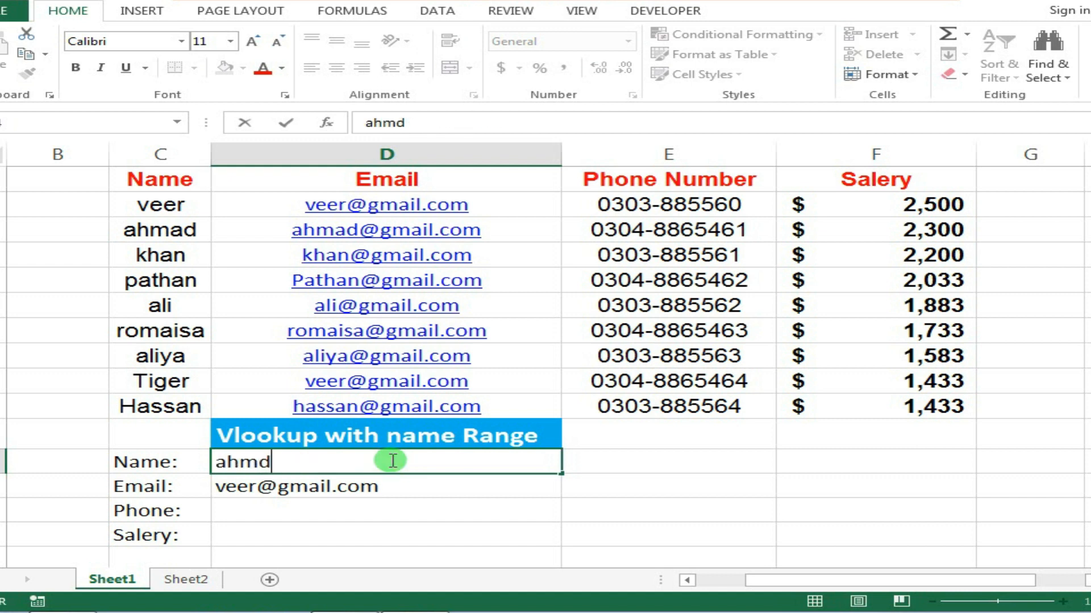
pyautogui.press('Return')
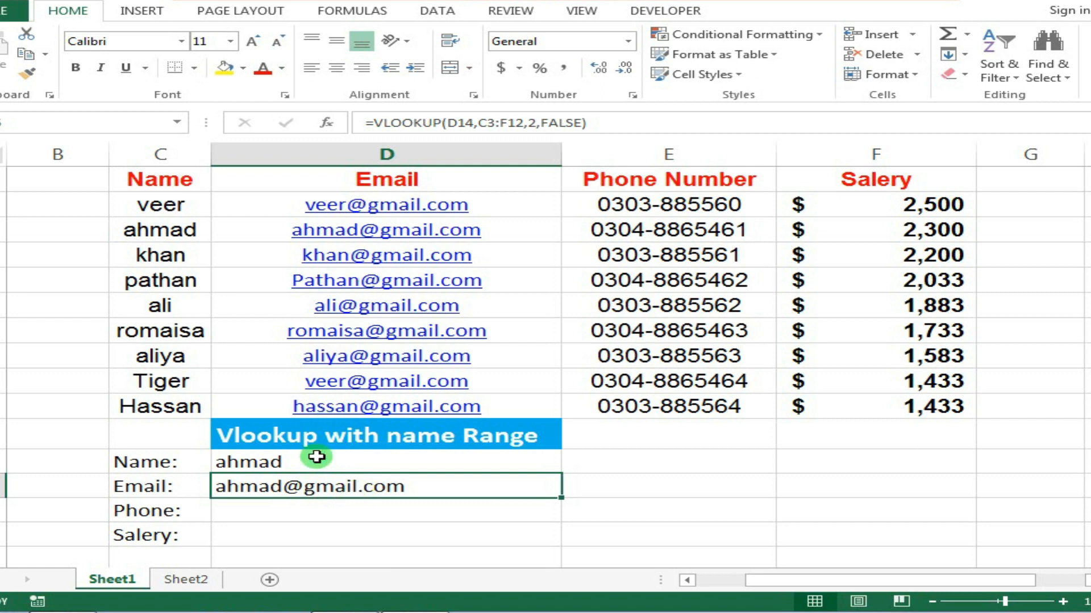
# Change the lookup name in D14 to the name listed in C8 to test the email formula again
pyautogui.moveTo(293, 460); pyautogui.dragTo(209, 453)
pyautogui.doubleClick(289, 454)
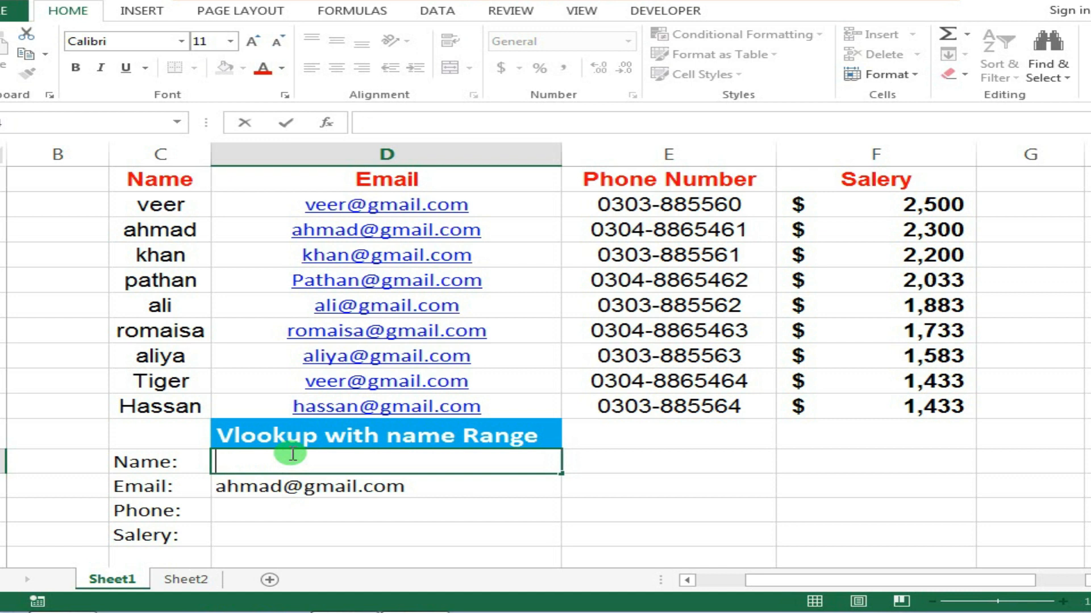
pyautogui.write('ali')
pyautogui.press('Return')
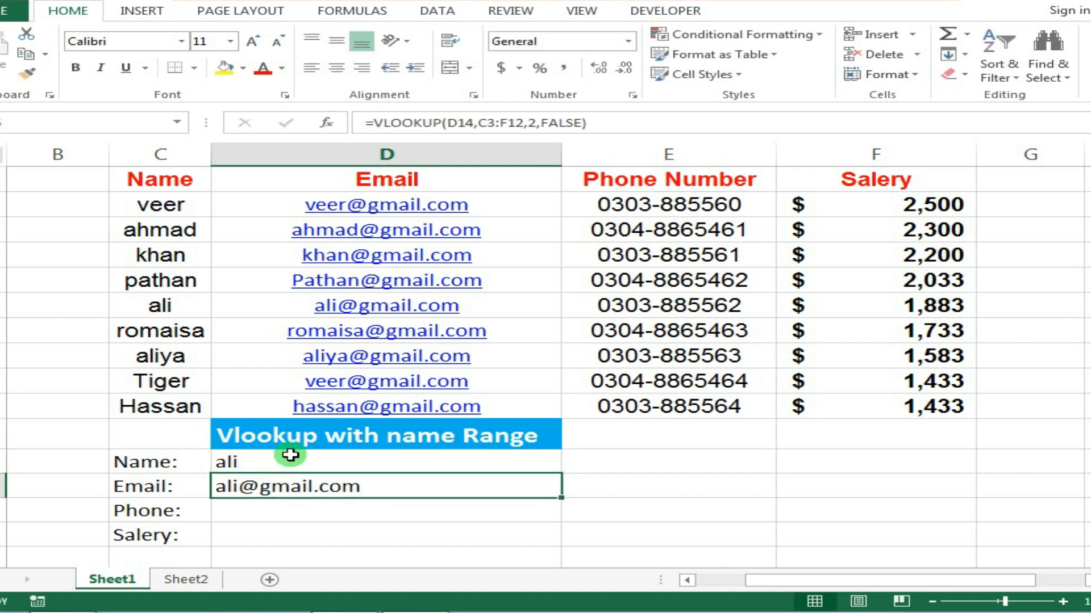
# Clear the name and the email formula from cells D14 and D15 of the lookup form
pyautogui.click(295, 506)
pyautogui.click(304, 537)
pyautogui.click(281, 461)
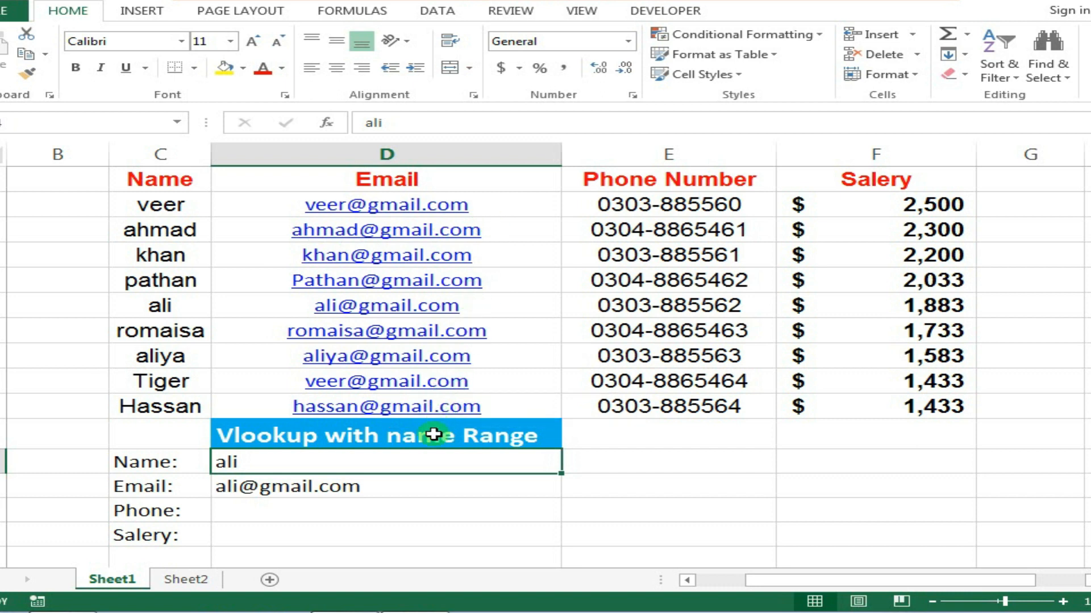
pyautogui.click(402, 482)
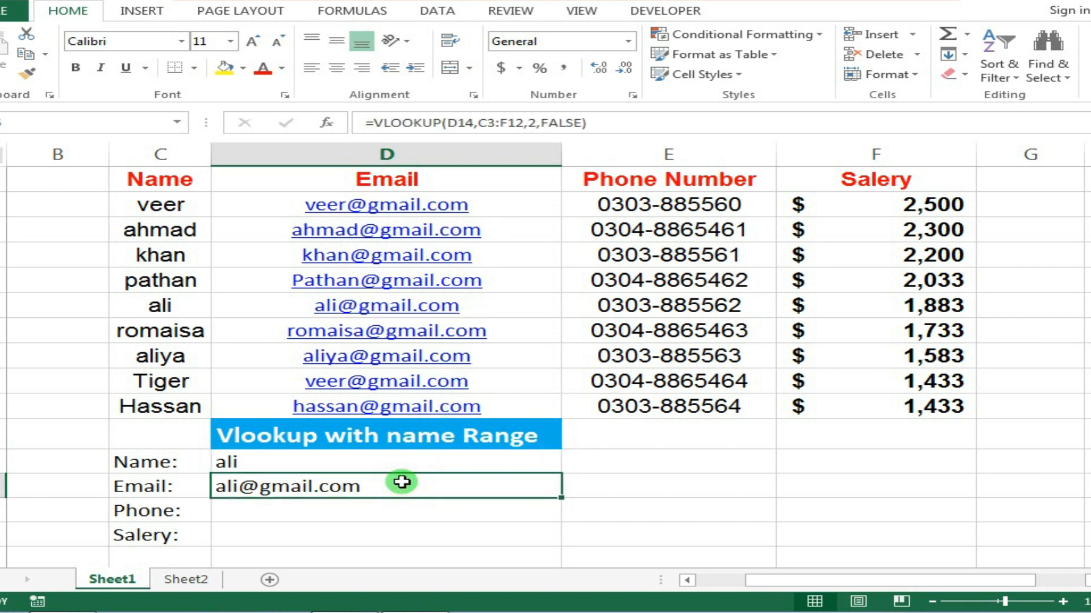
pyautogui.moveTo(401, 483); pyautogui.dragTo(398, 471)
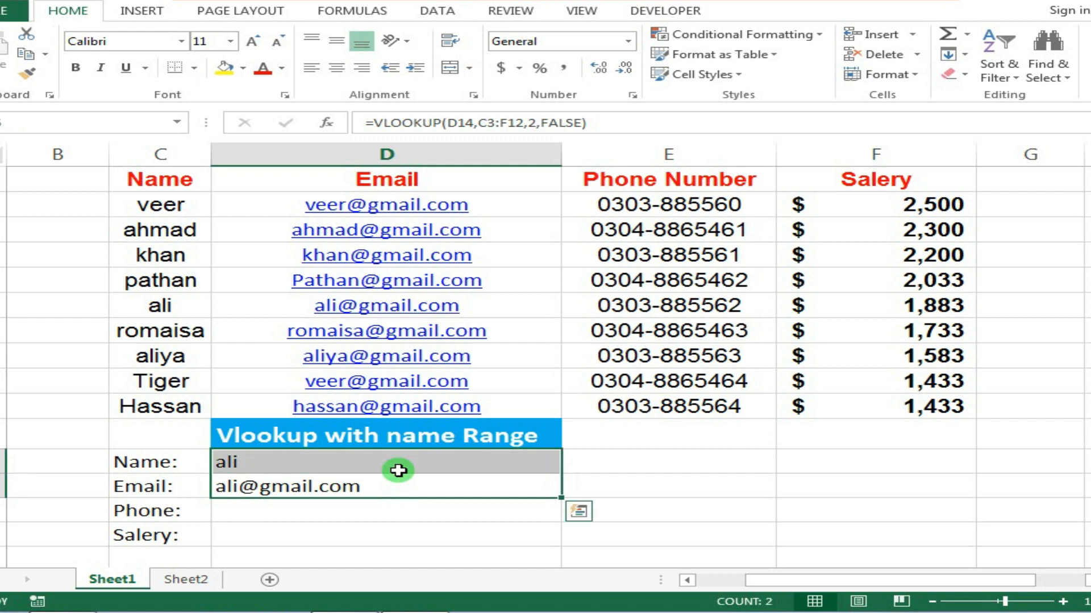
pyautogui.press('Delete')
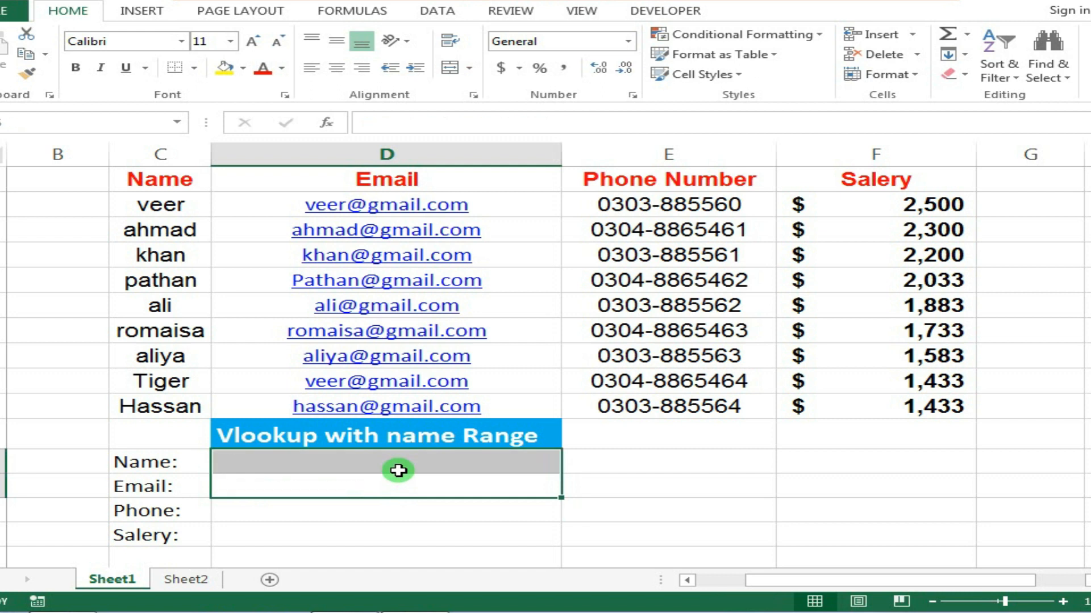
pyautogui.click(398, 471)
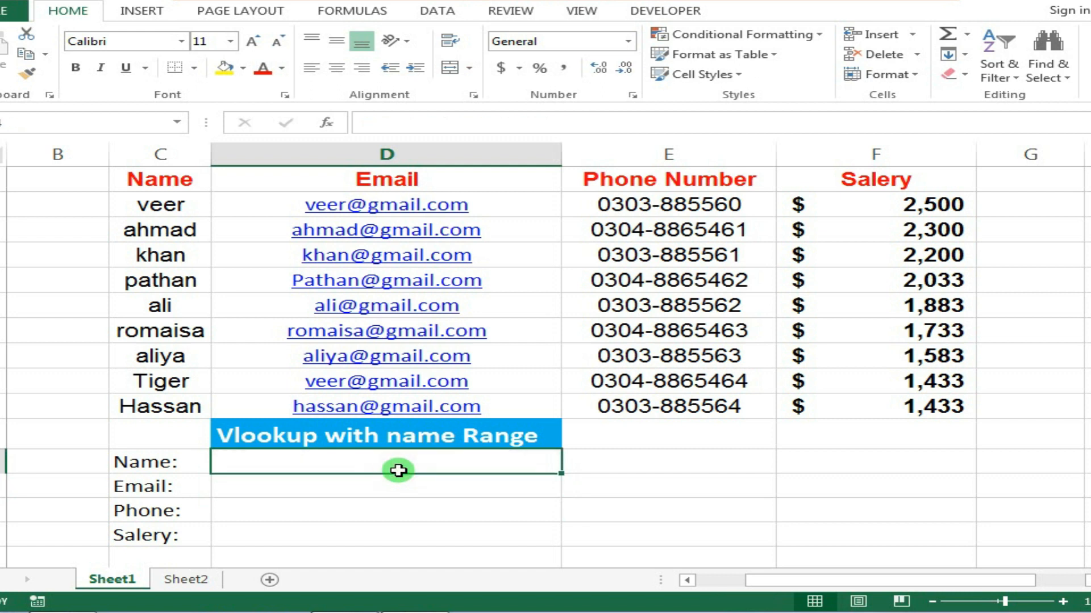
pyautogui.write('=vl')
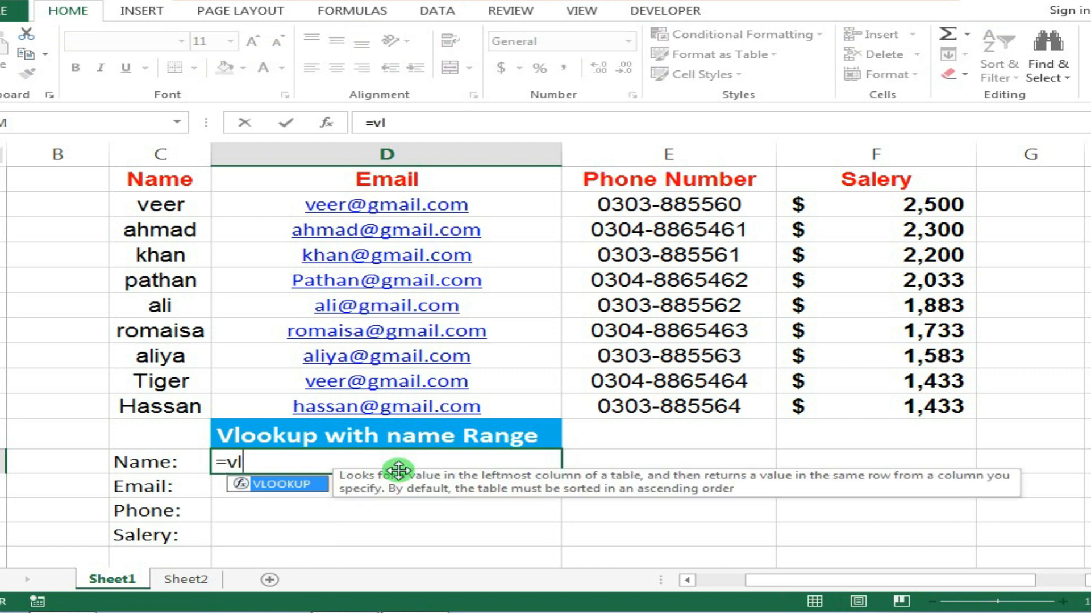
pyautogui.press('Tab')
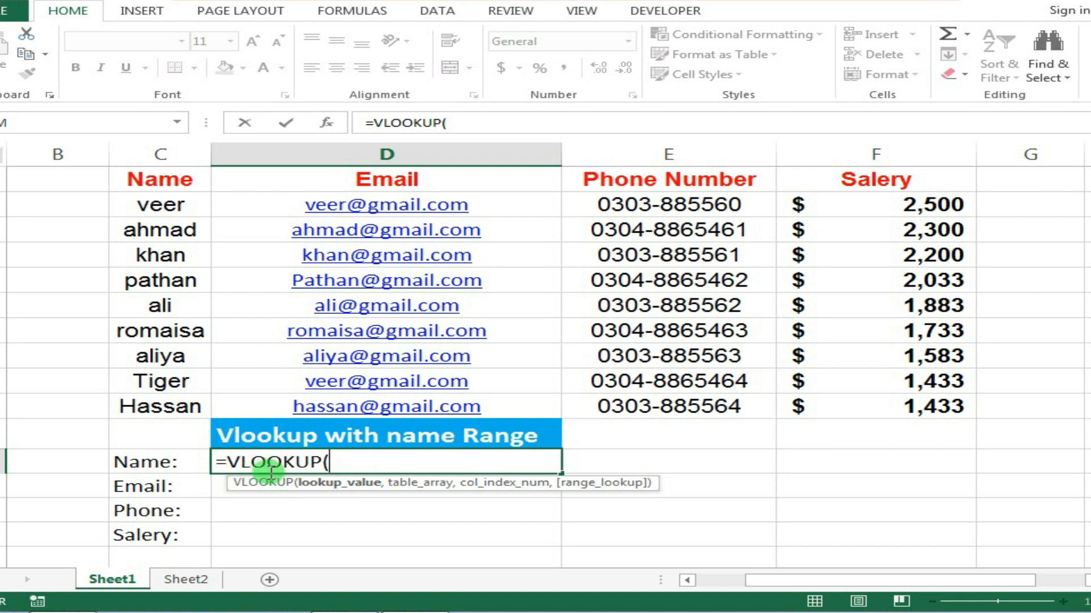
pyautogui.press('Escape')
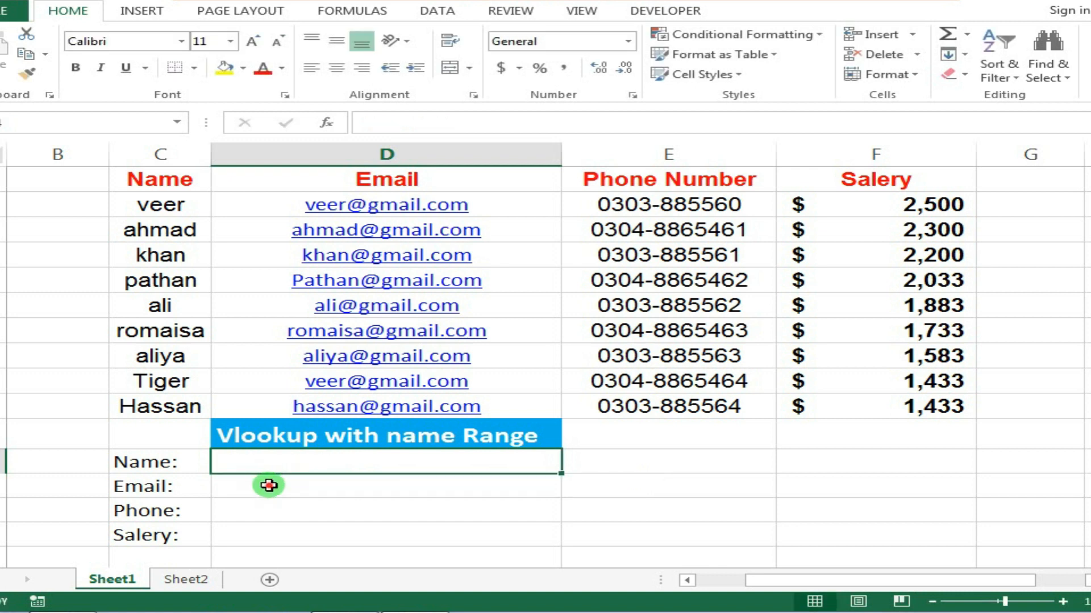
# Begin the email VLOOKUP in D15 with D14 as the lookup value and C3:F12 as the table array
pyautogui.click(267, 484)
pyautogui.write('=vl')
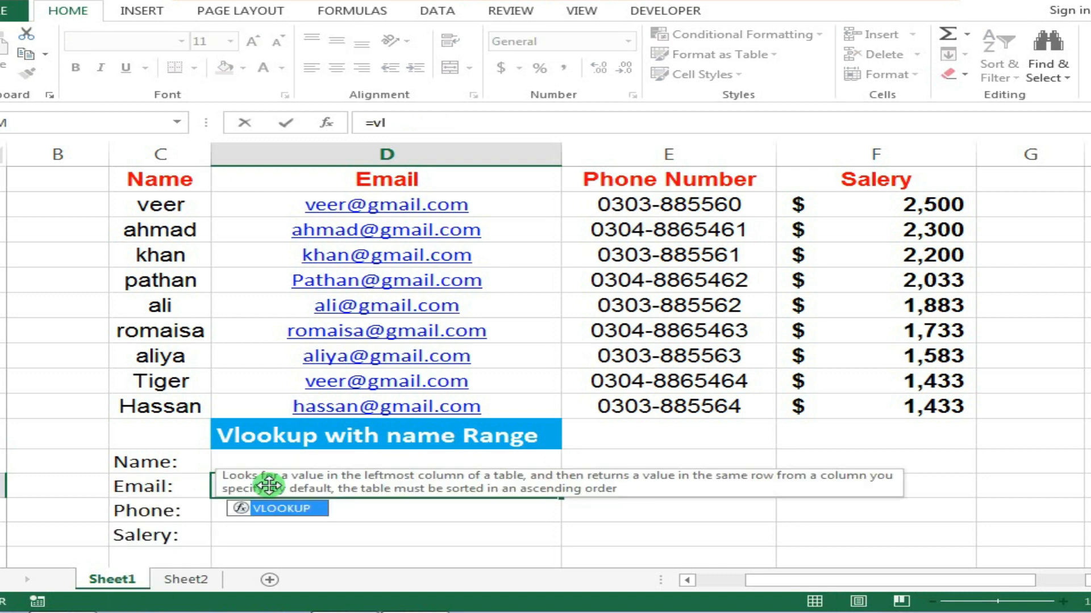
pyautogui.press('Tab')
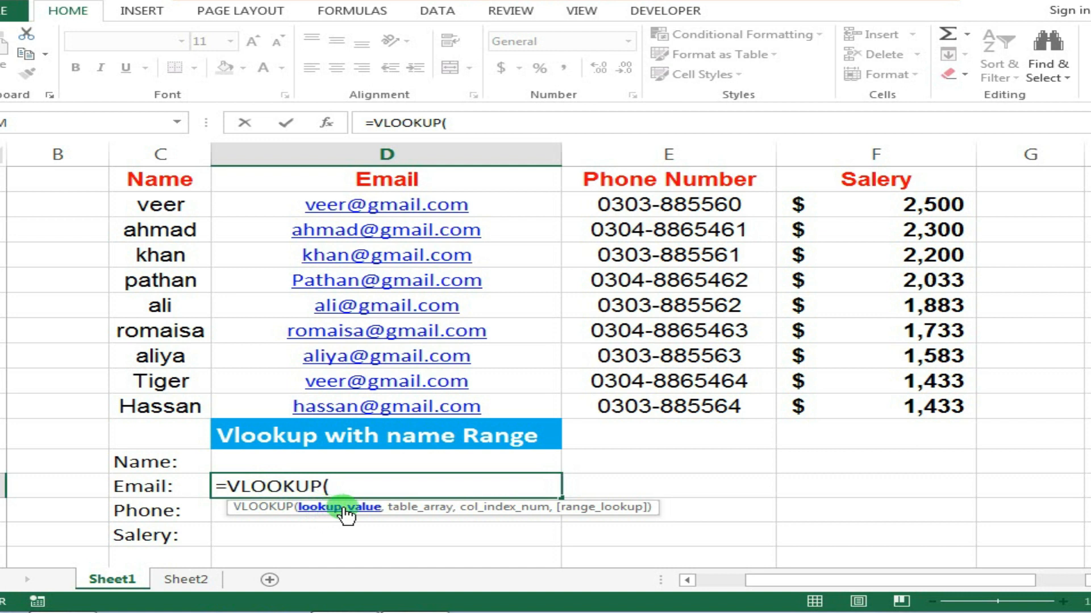
pyautogui.click(377, 461)
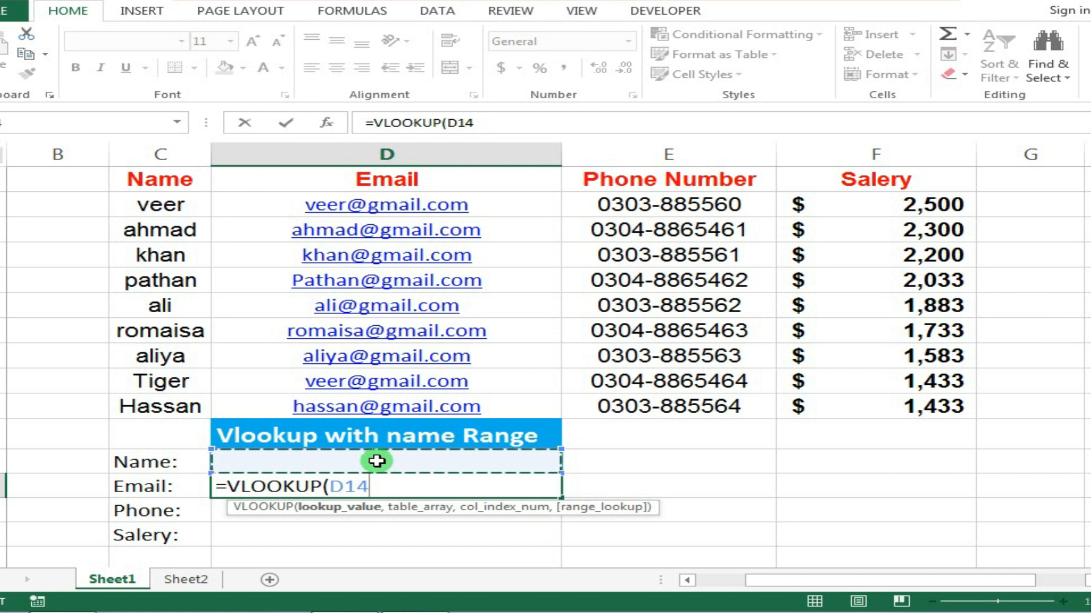
pyautogui.write(',')
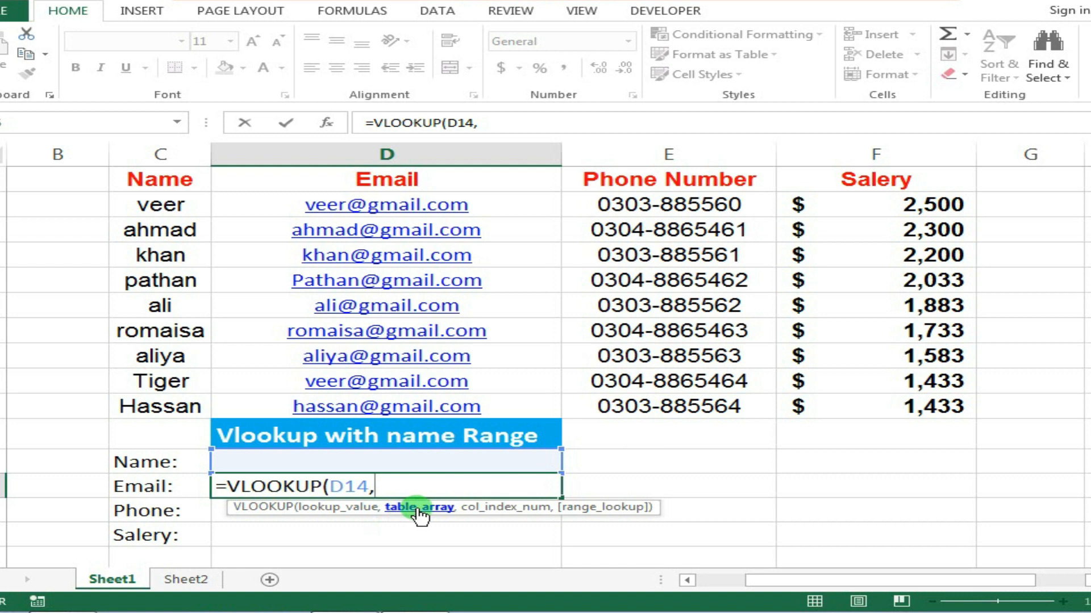
pyautogui.moveTo(164, 183); pyautogui.dragTo(871, 414)
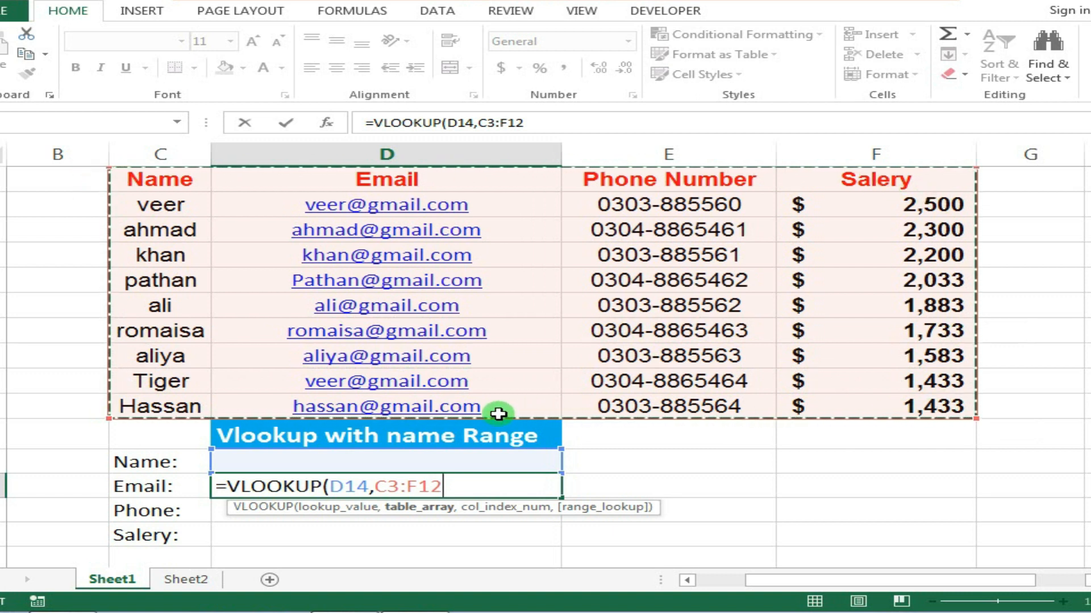
pyautogui.write(',')
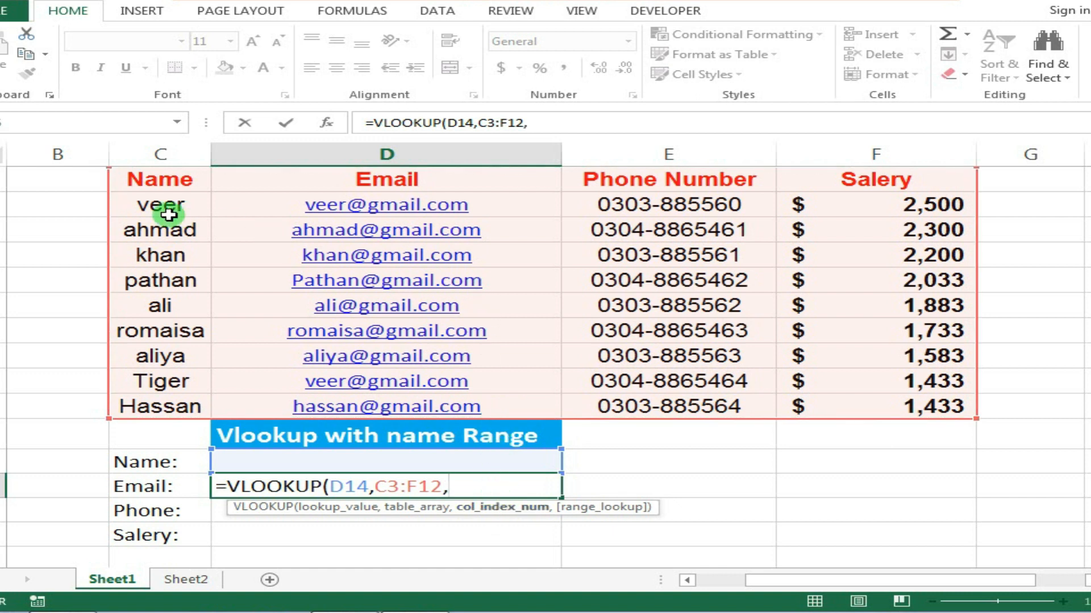
# Mark the table's columns with on-screen drawing to count them for the column index
pyautogui.hotkey('ctrl', 'alt', 'd')
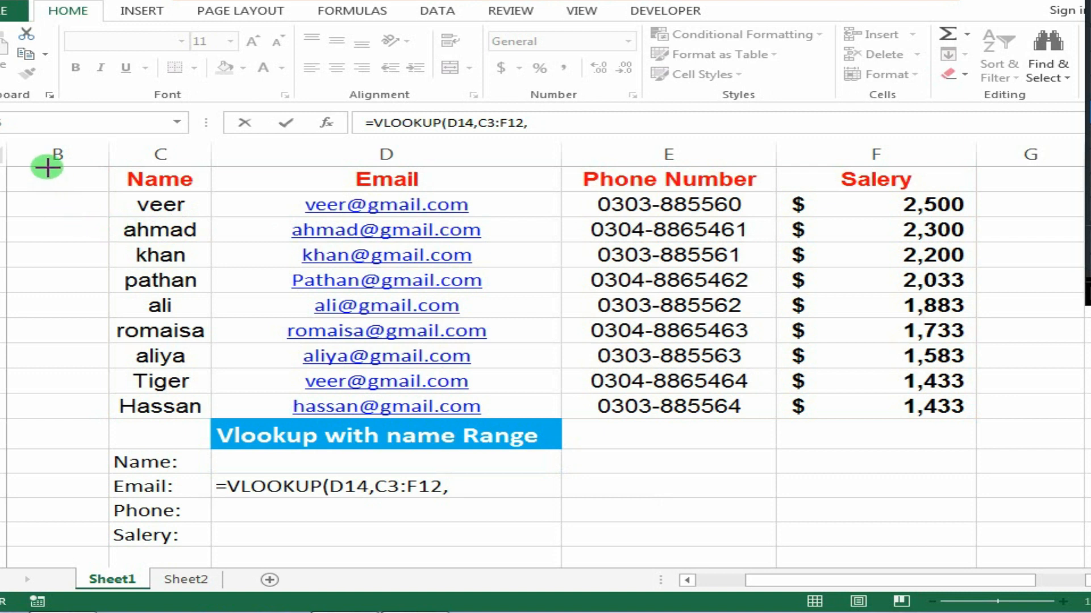
pyautogui.moveTo(58, 311); pyautogui.dragTo(59, 180)
pyautogui.moveTo(5, 206); pyautogui.dragTo(69, 206)
pyautogui.moveTo(25, 237); pyautogui.dragTo(85, 237)
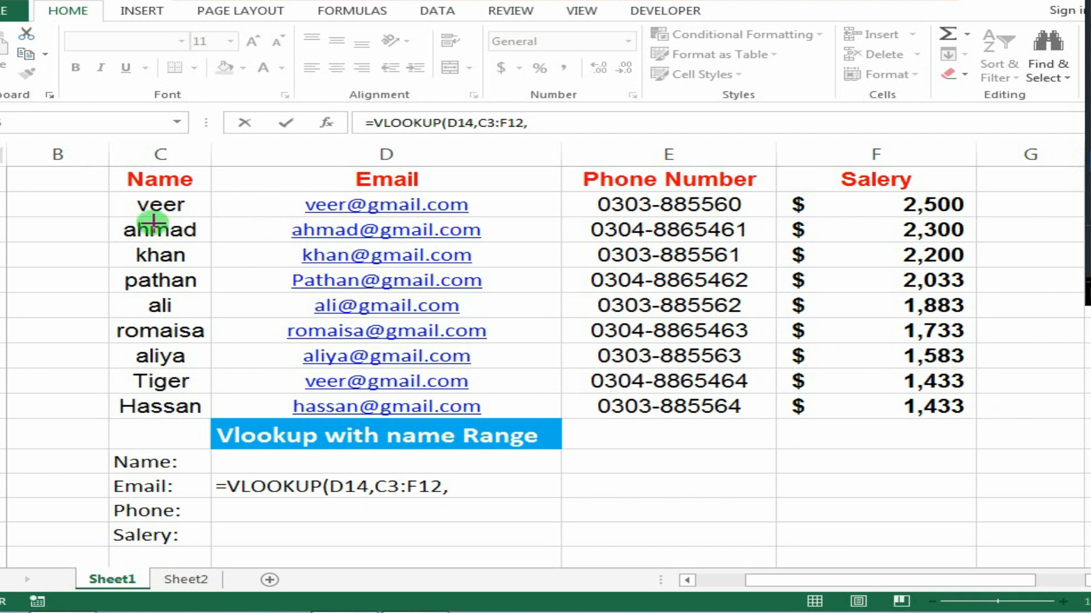
pyautogui.click(361, 226)
pyautogui.click(683, 215)
pyautogui.click(893, 229)
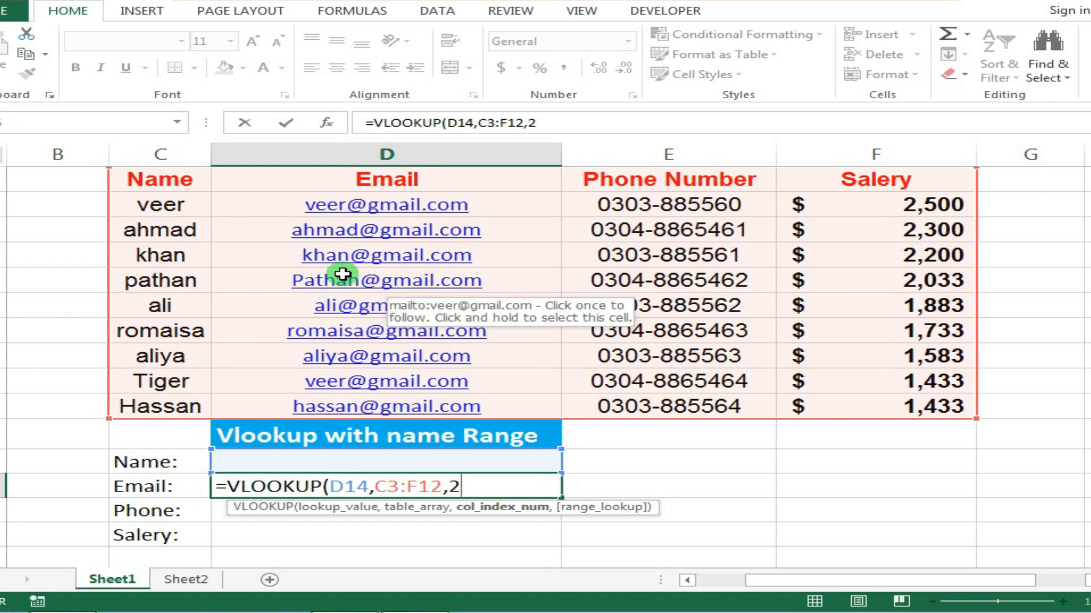
# Complete the email VLOOKUP in D15 with FALSE for an exact match and review the finished formula
pyautogui.write(',')
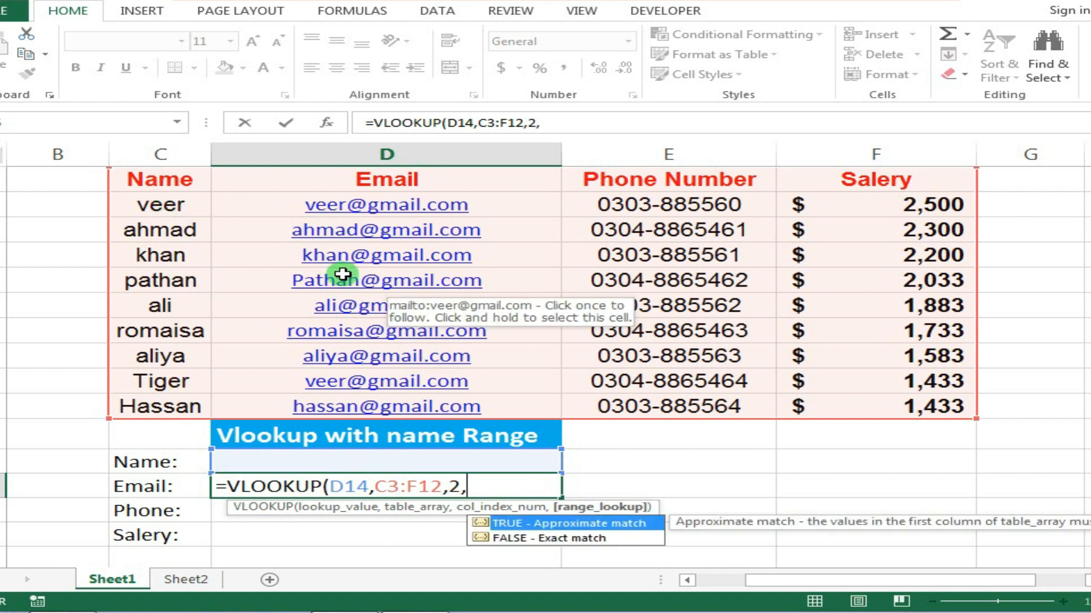
pyautogui.click(536, 538)
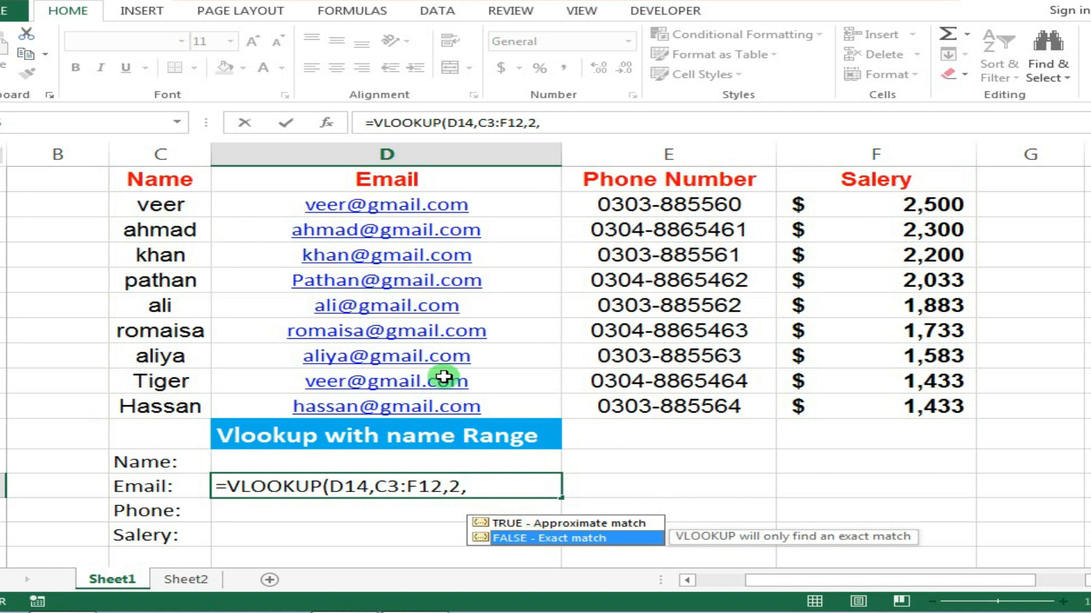
pyautogui.doubleClick(535, 542)
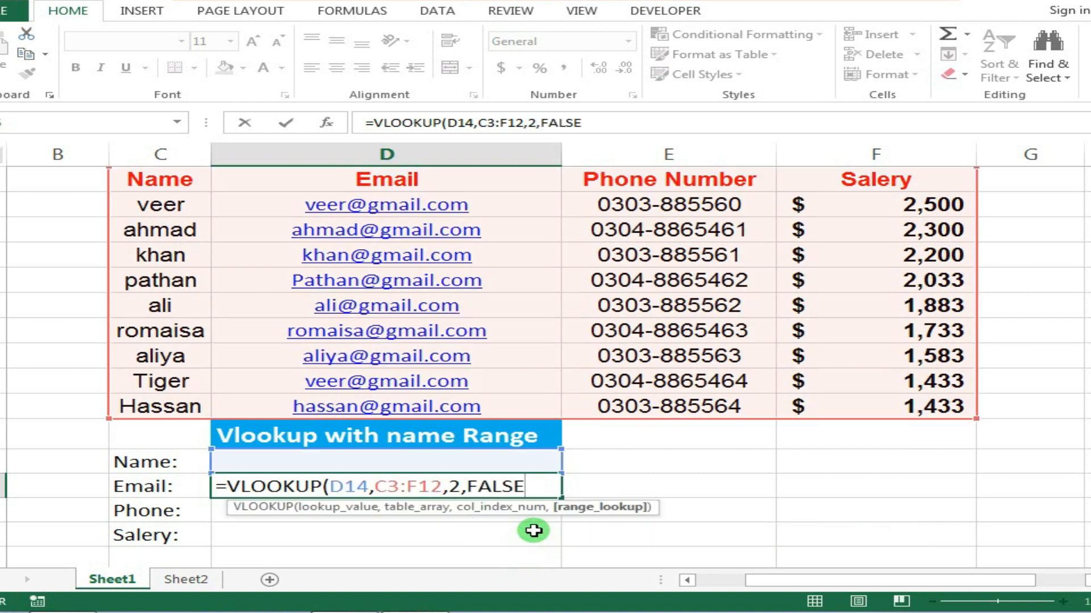
pyautogui.press('Return')
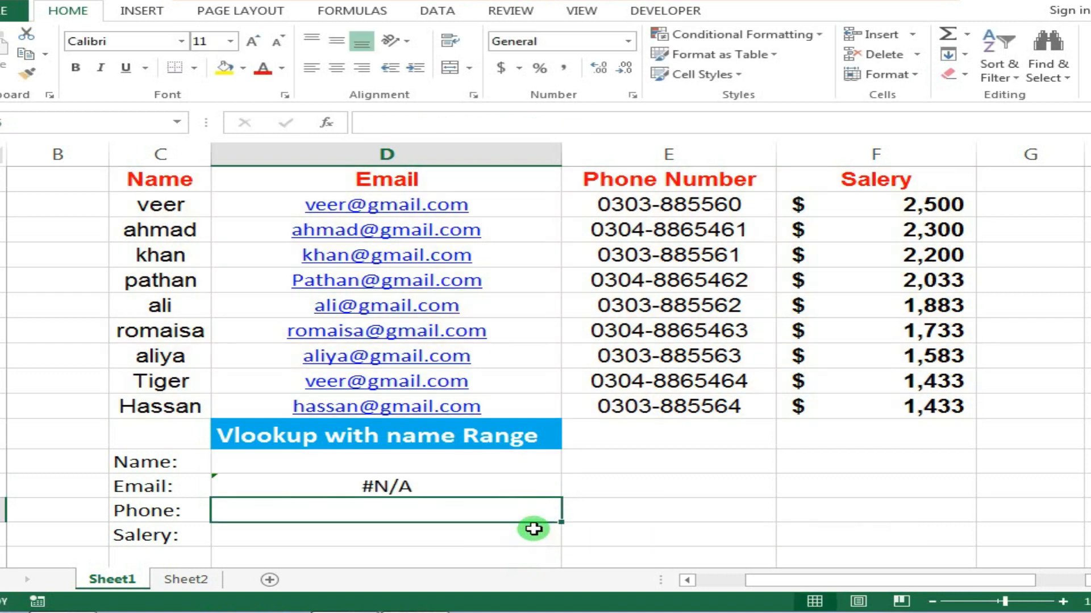
pyautogui.click(469, 485)
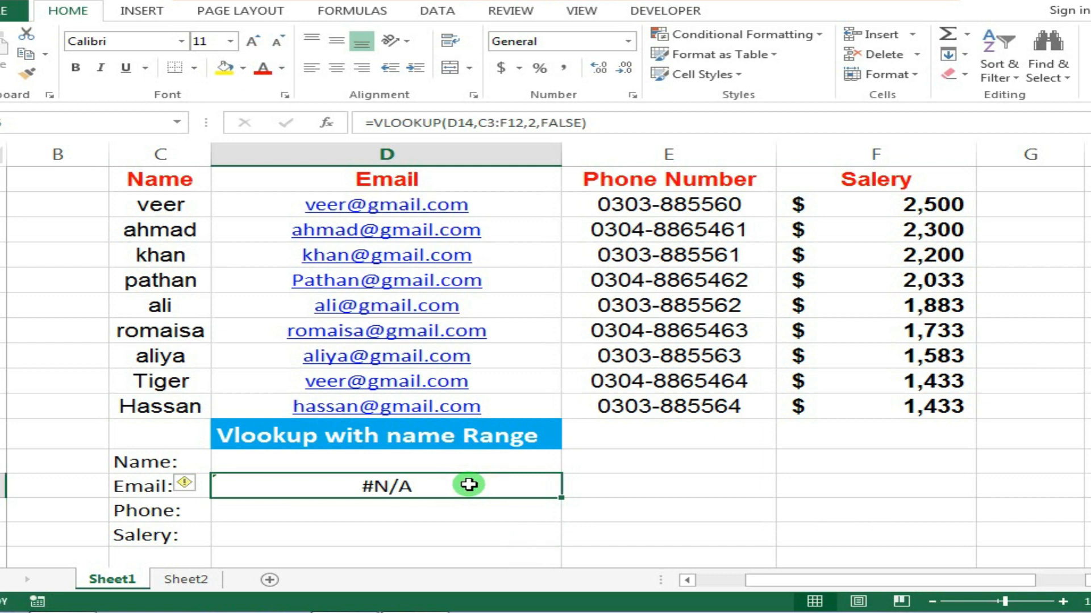
# Enter the name listed in C4 as the lookup name in D14 and compare the returned email with C4:D4
pyautogui.click(427, 469)
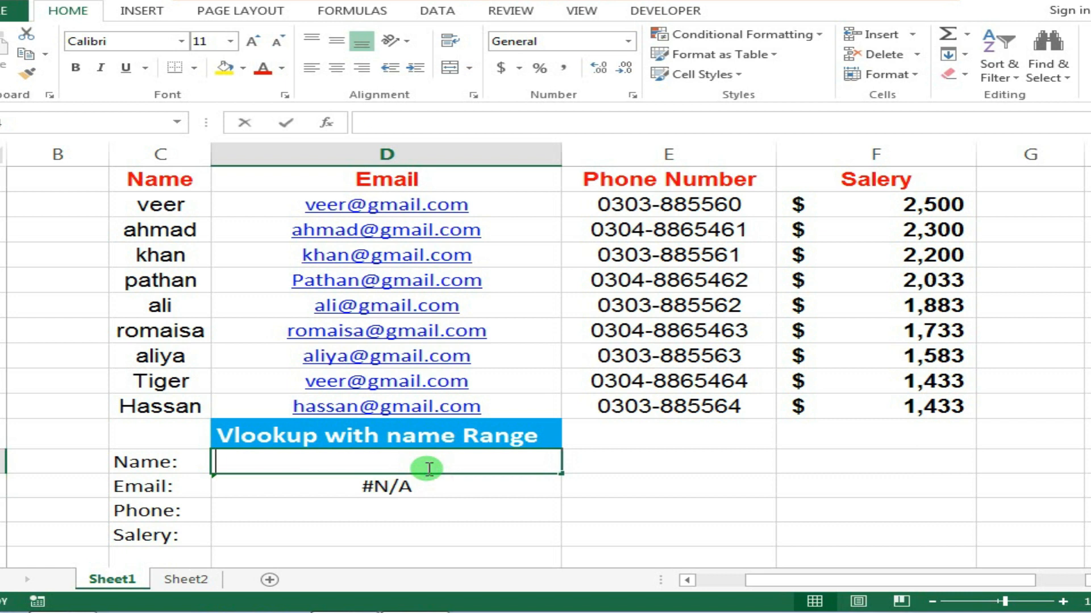
pyautogui.write('ve')
pyautogui.press('Delete')
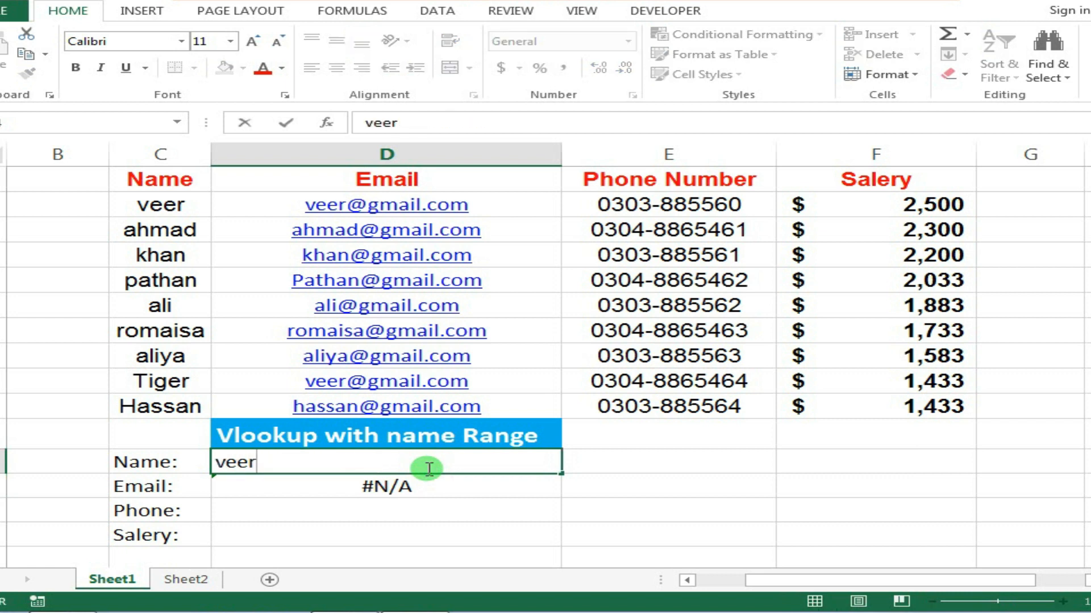
pyautogui.press('Return')
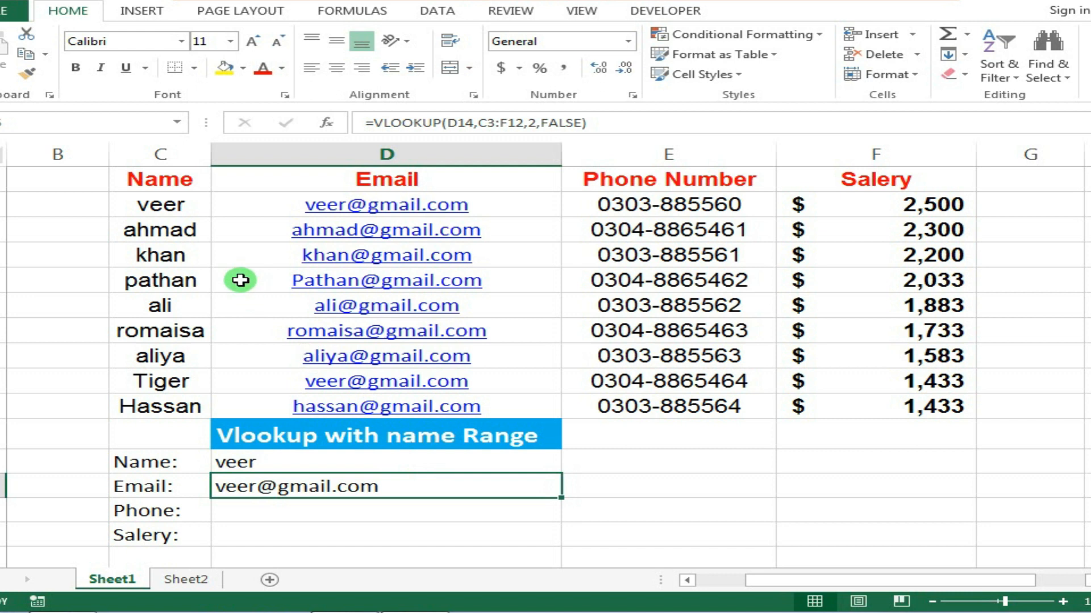
pyautogui.click(199, 484)
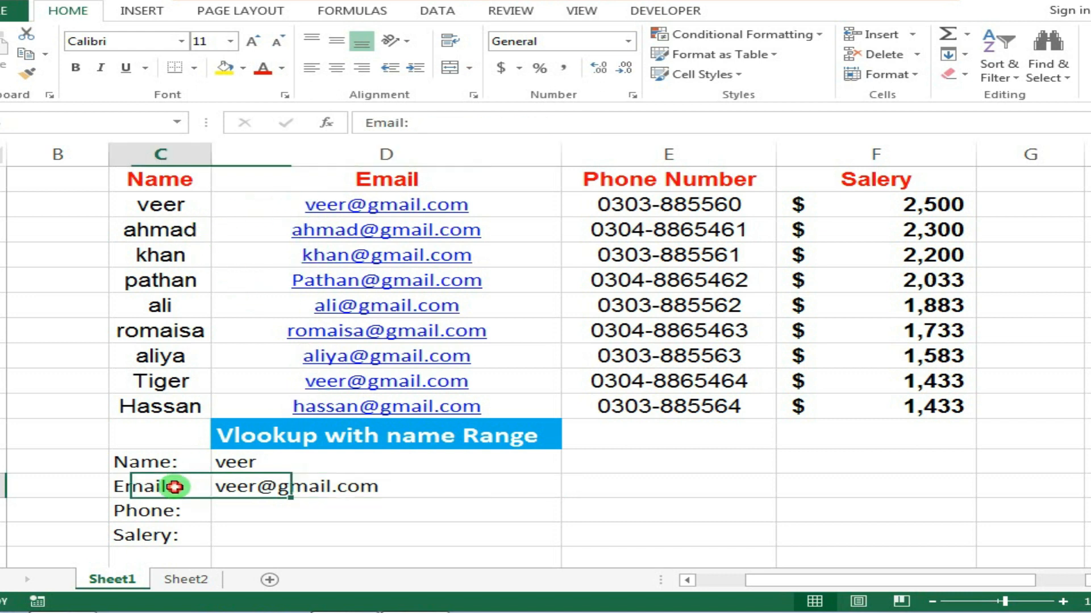
pyautogui.click(222, 486)
pyautogui.moveTo(152, 206); pyautogui.dragTo(377, 207)
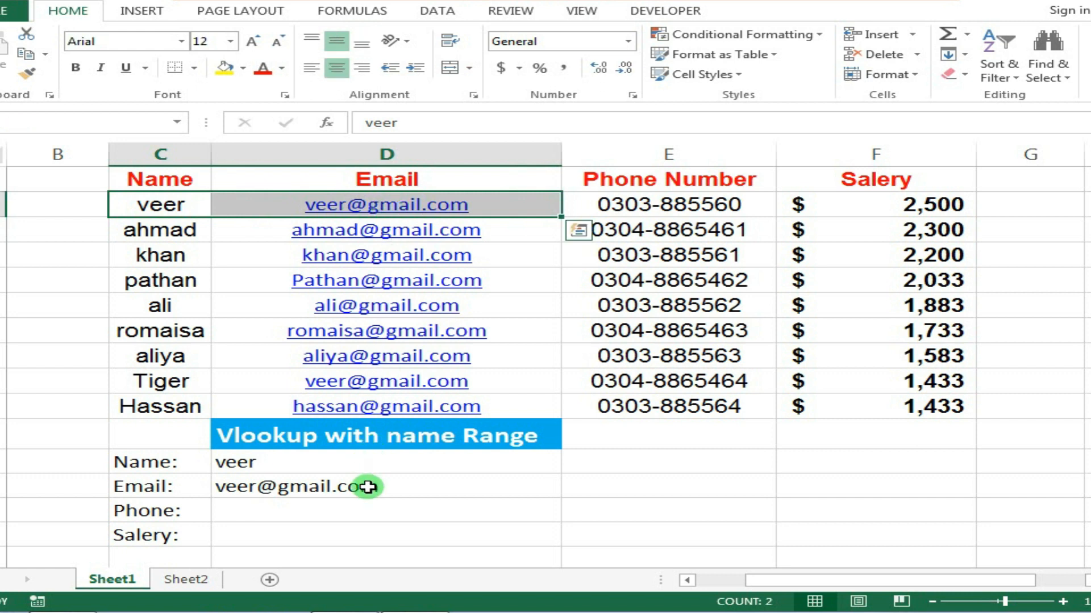
# Change the lookup name in D14 to the name listed in C10 and compare the returned email with C10:D10
pyautogui.click(161, 306)
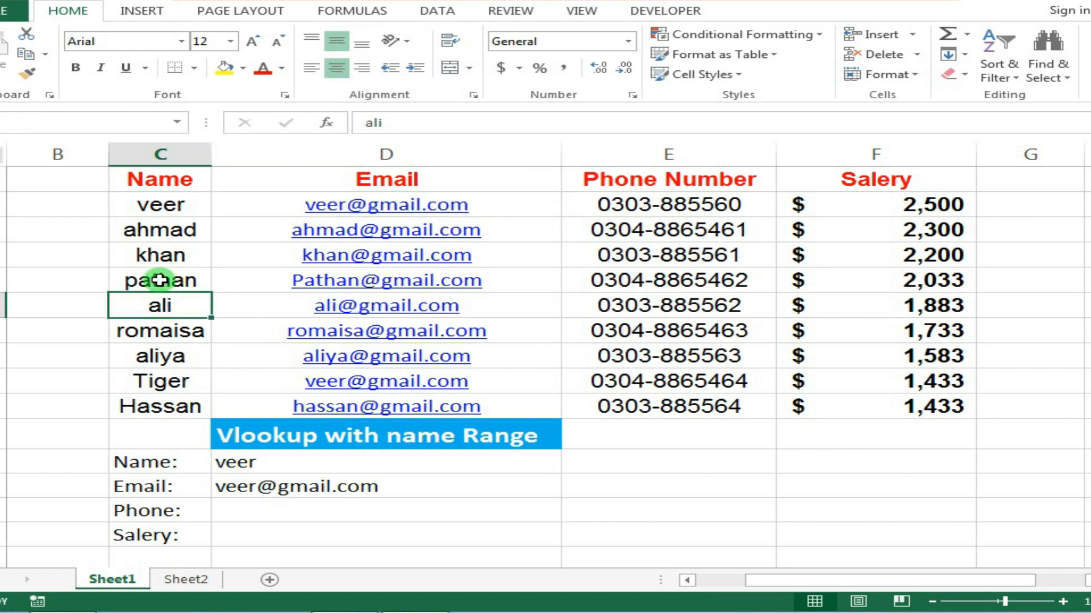
pyautogui.click(166, 359)
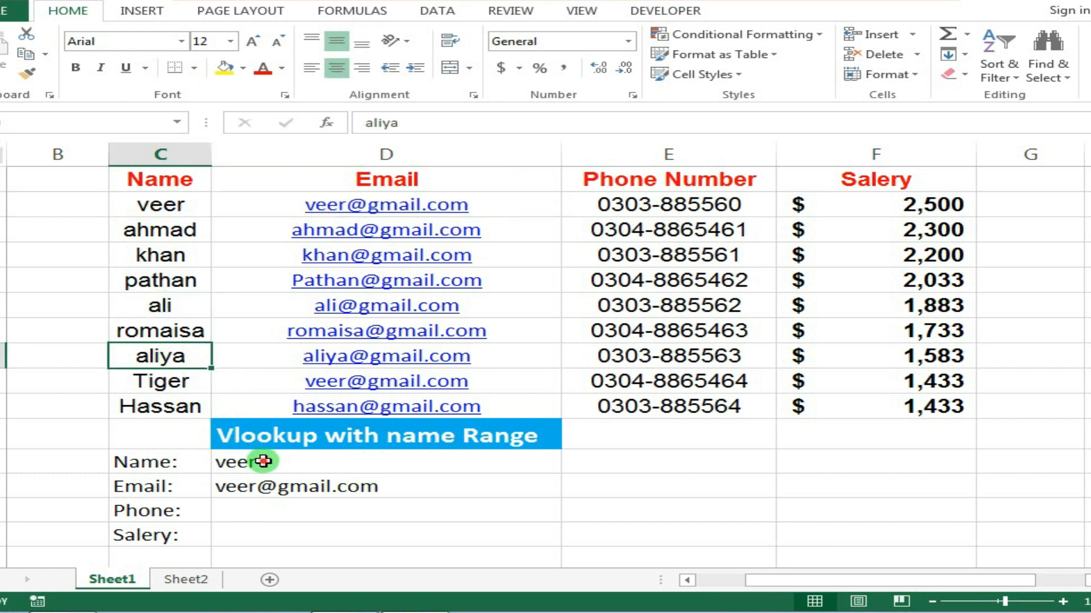
pyautogui.click(227, 460)
pyautogui.write('aliya')
pyautogui.press('Delete')
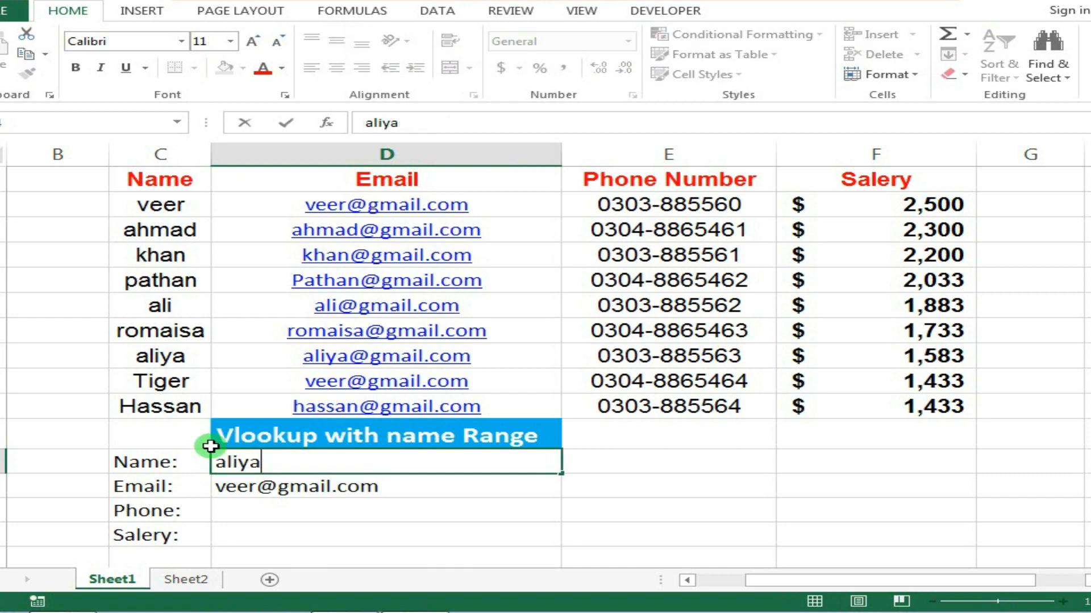
pyautogui.press('Return')
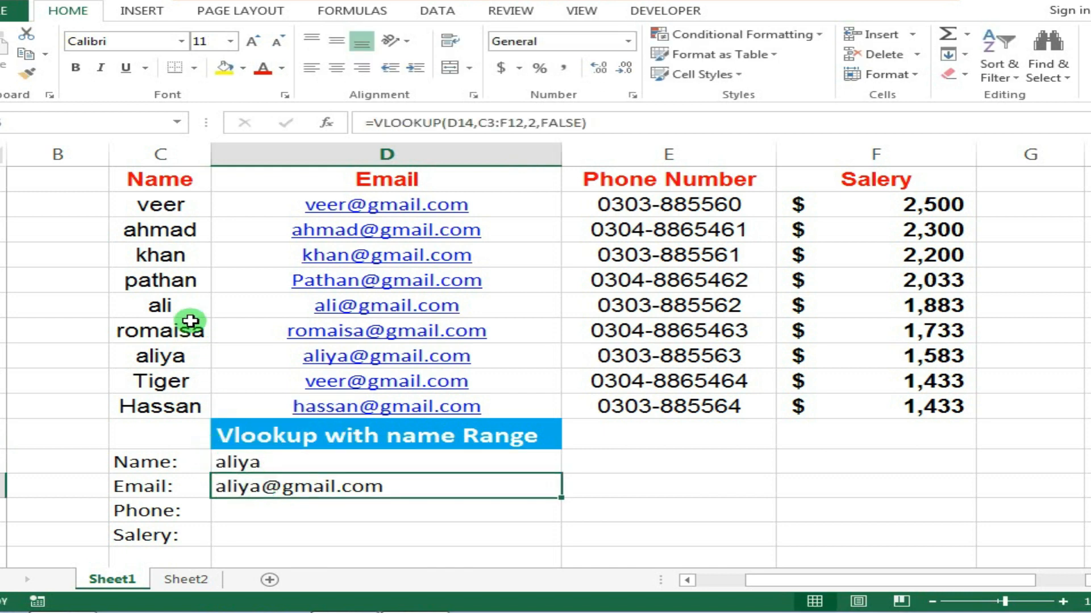
pyautogui.moveTo(157, 344); pyautogui.dragTo(472, 357)
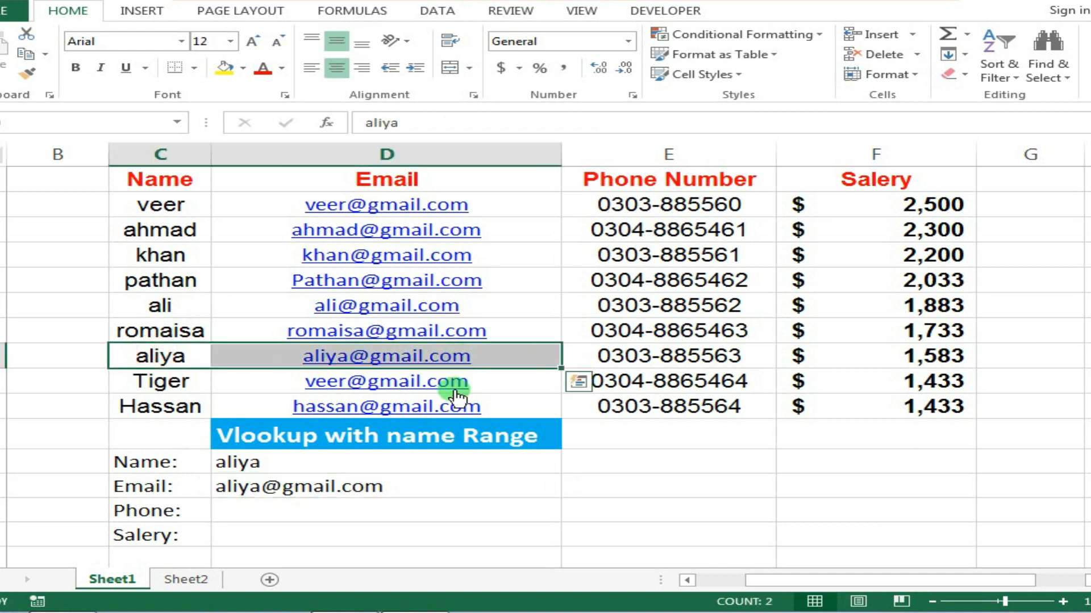
# Change the lookup name in D14 to the name listed in C11 and compare the returned email with C11:D11
pyautogui.click(173, 401)
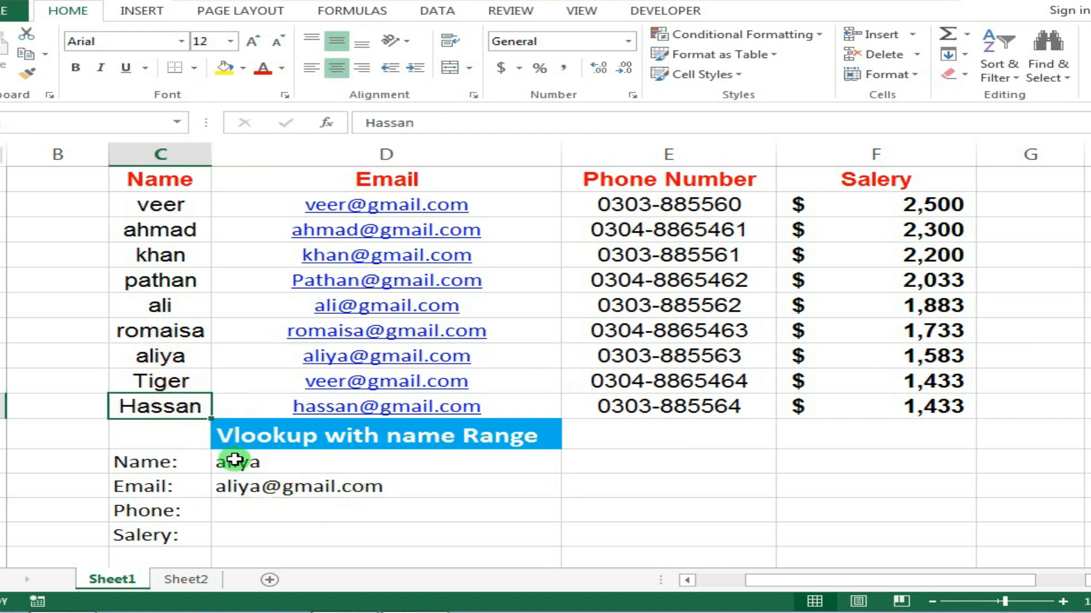
pyautogui.click(183, 392)
pyautogui.doubleClick(273, 466)
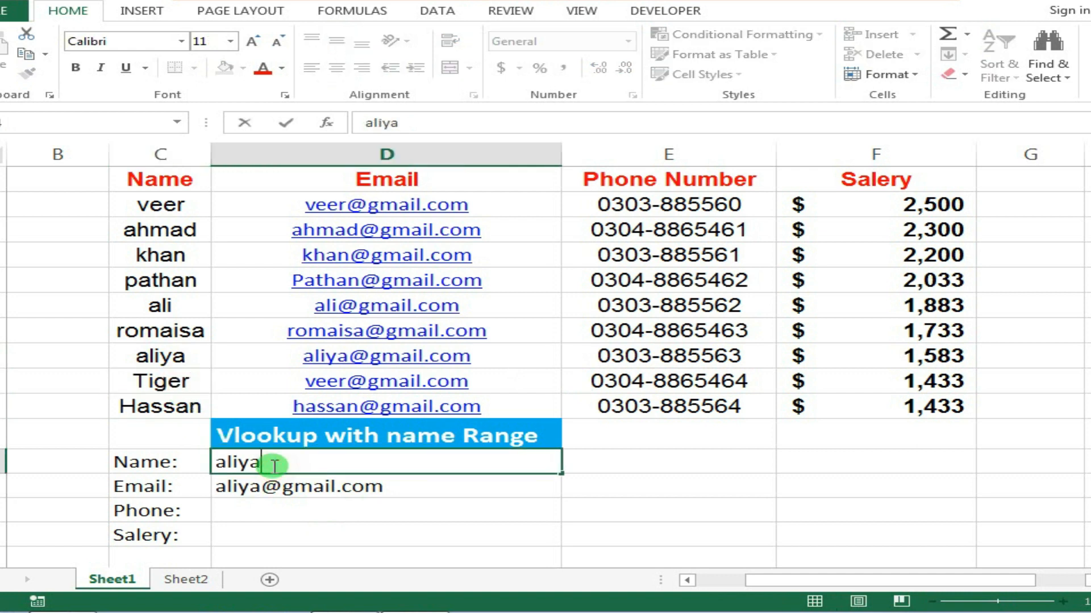
pyautogui.press('Return')
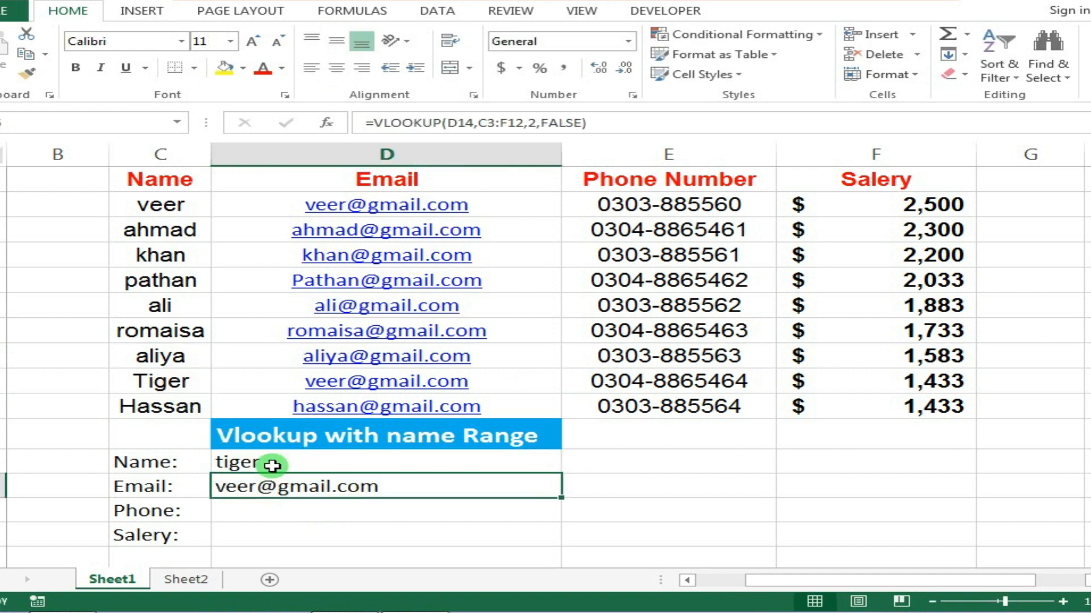
pyautogui.moveTo(156, 380); pyautogui.dragTo(376, 383)
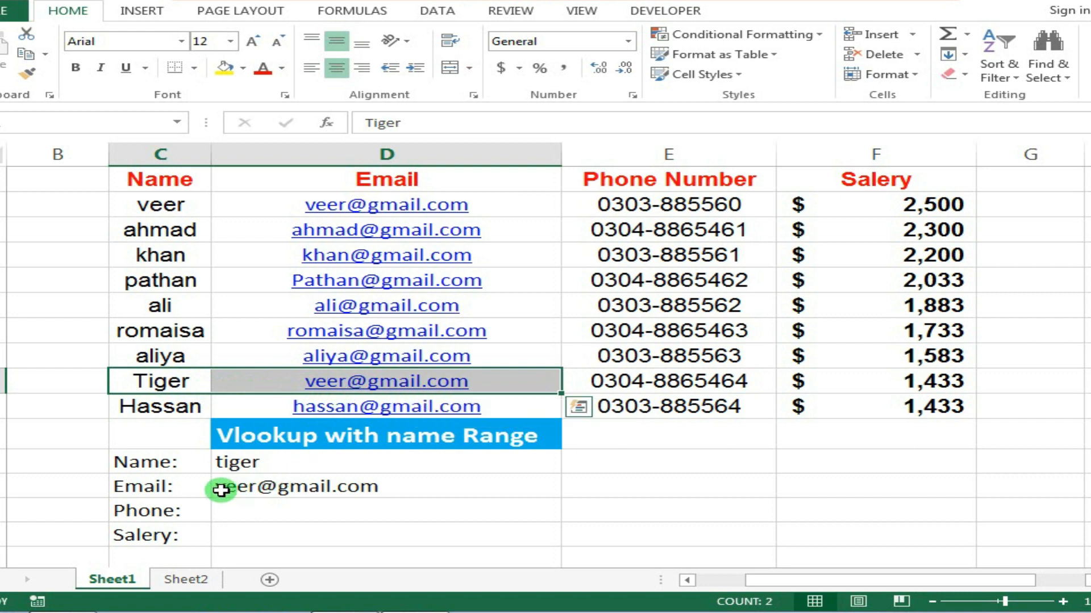
pyautogui.moveTo(165, 384); pyautogui.dragTo(312, 391)
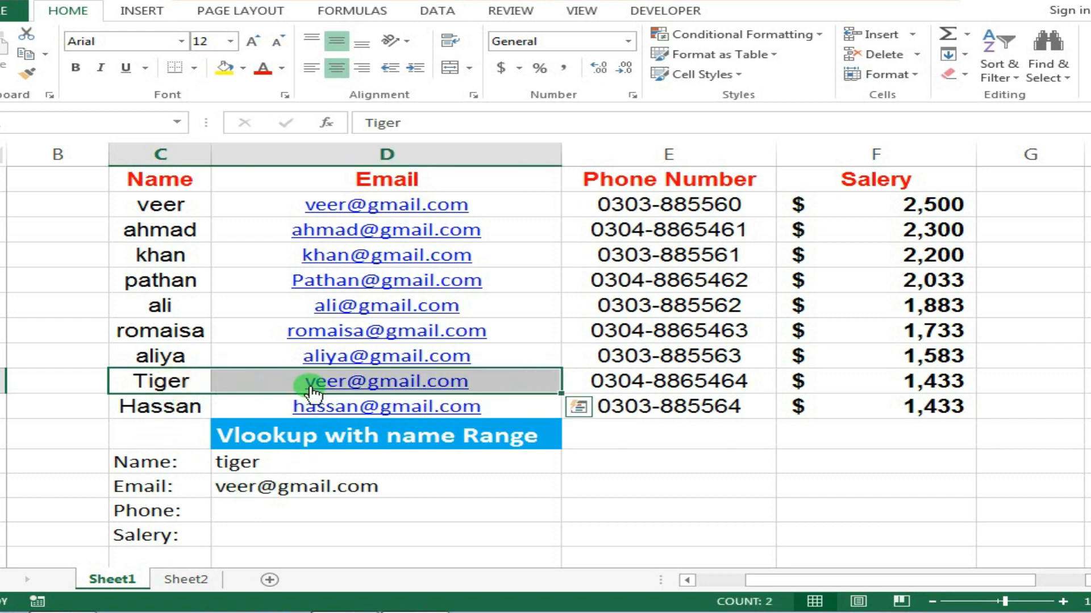
pyautogui.click(292, 483)
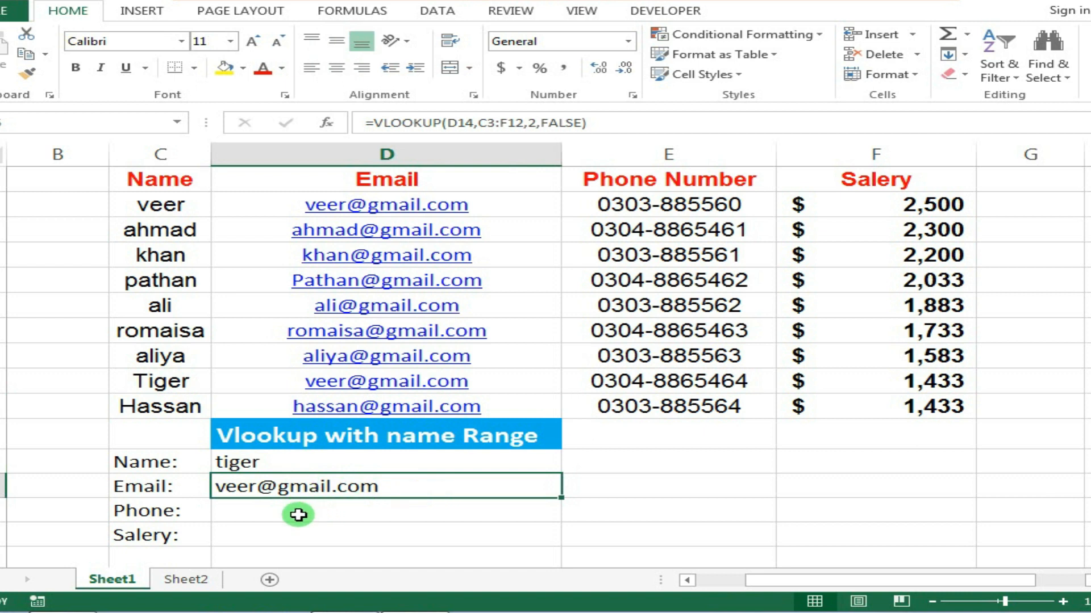
# Begin the phone VLOOKUP in D16 with D14 as the lookup value and C3:F12 as the table array
pyautogui.click(170, 514)
pyautogui.click(171, 534)
pyautogui.click(269, 512)
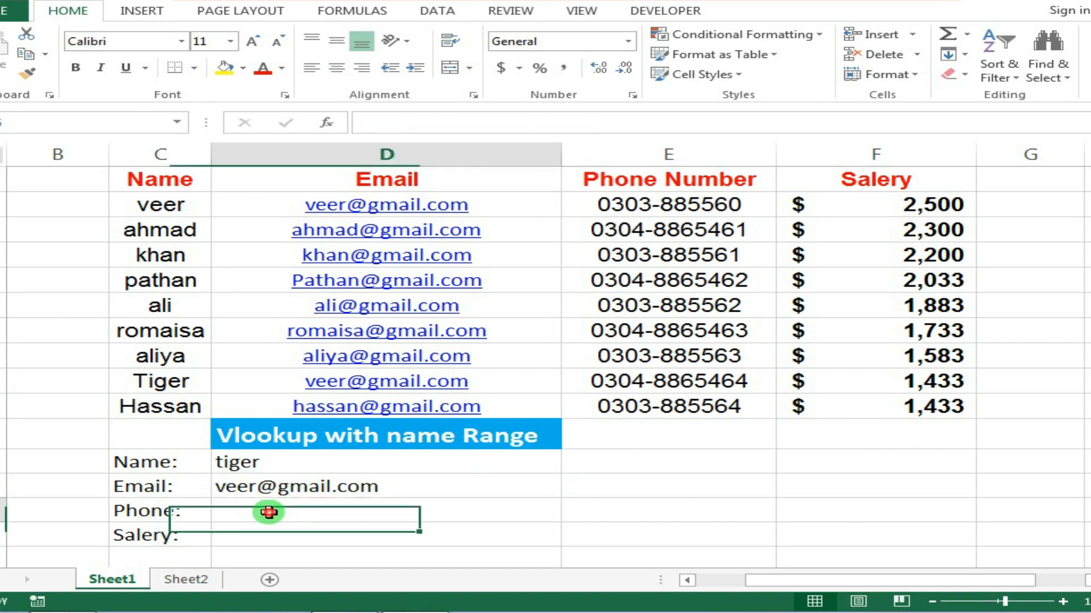
pyautogui.write('=vl')
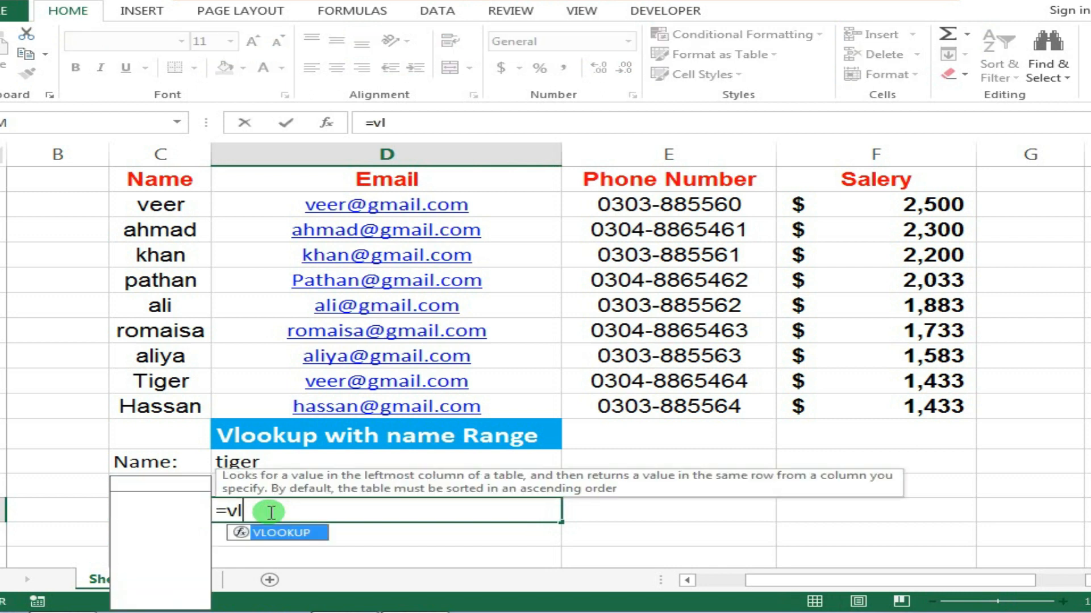
pyautogui.press('Tab')
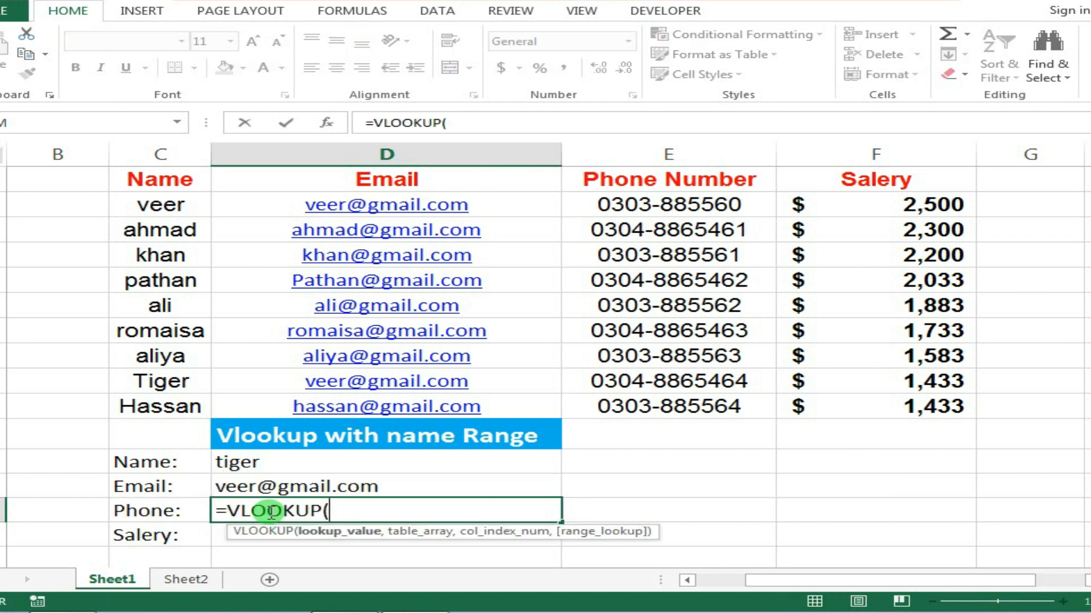
pyautogui.click(268, 463)
pyautogui.write(',')
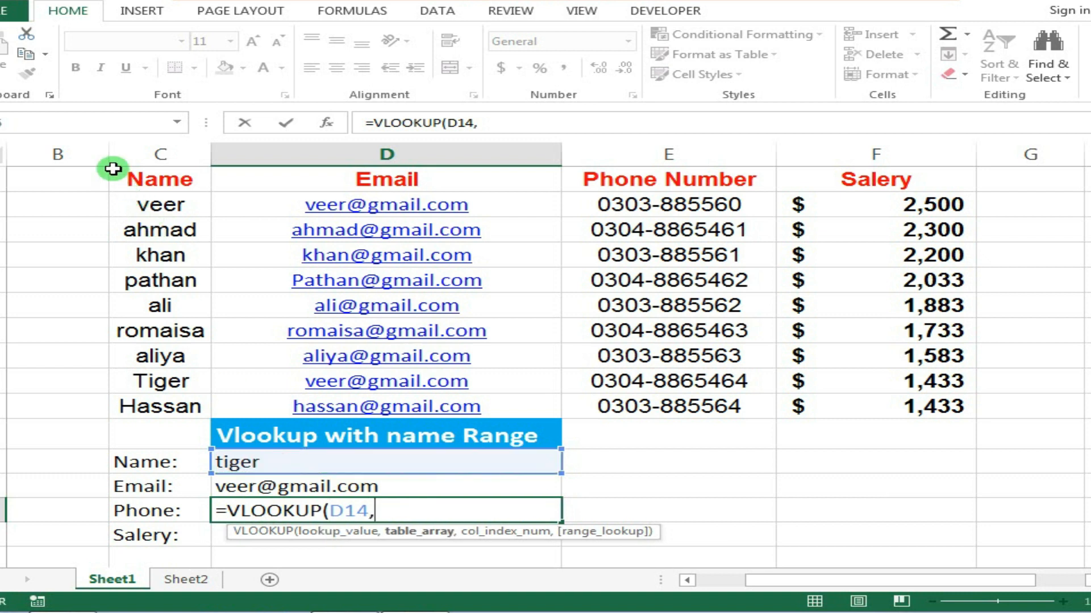
pyautogui.moveTo(108, 170); pyautogui.dragTo(434, 255)
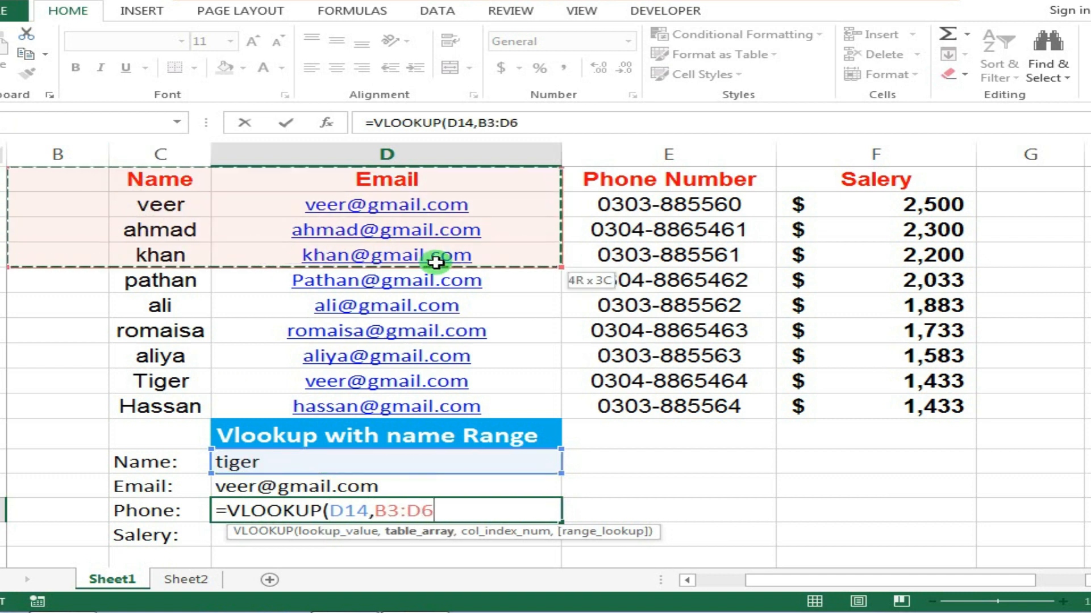
pyautogui.moveTo(151, 178); pyautogui.dragTo(872, 395)
pyautogui.write(',')
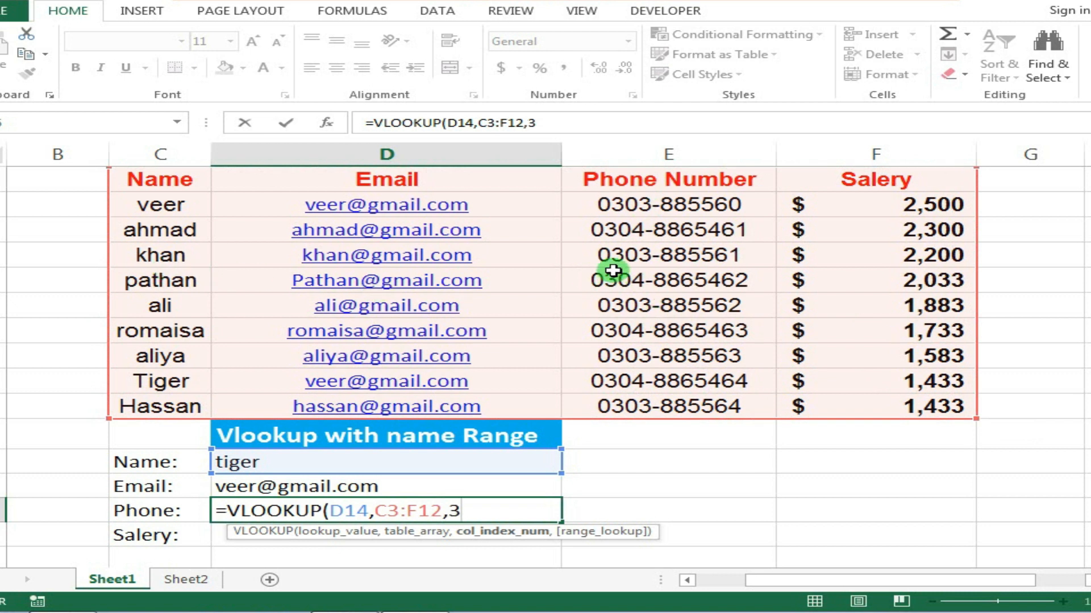
# Complete the phone VLOOKUP in D16 with column index 3 and FALSE for an exact match, and check it against C11:E11
pyautogui.write('3,')
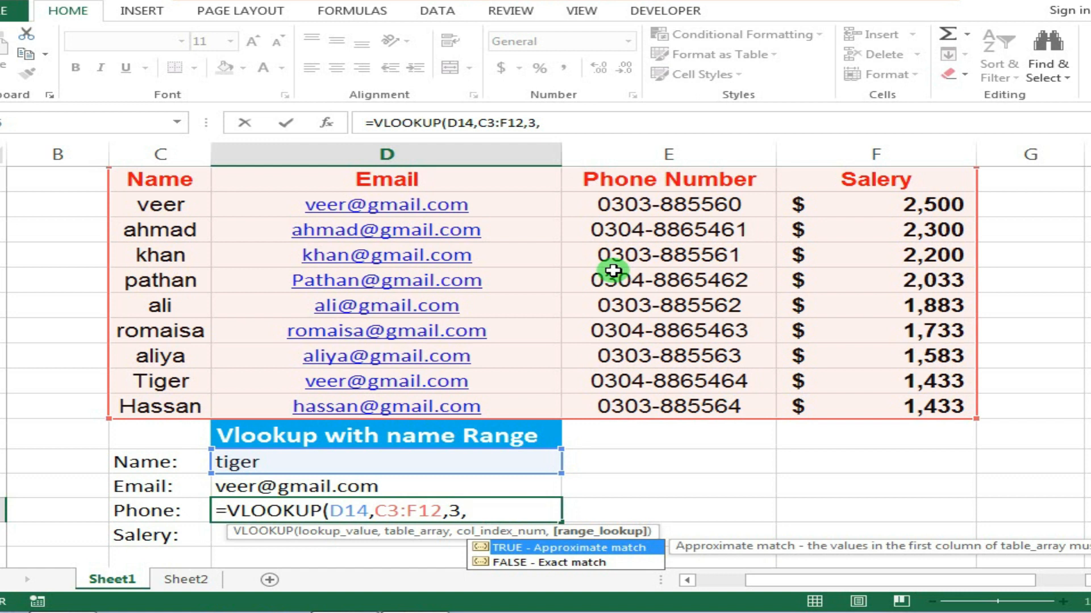
pyautogui.click(578, 561)
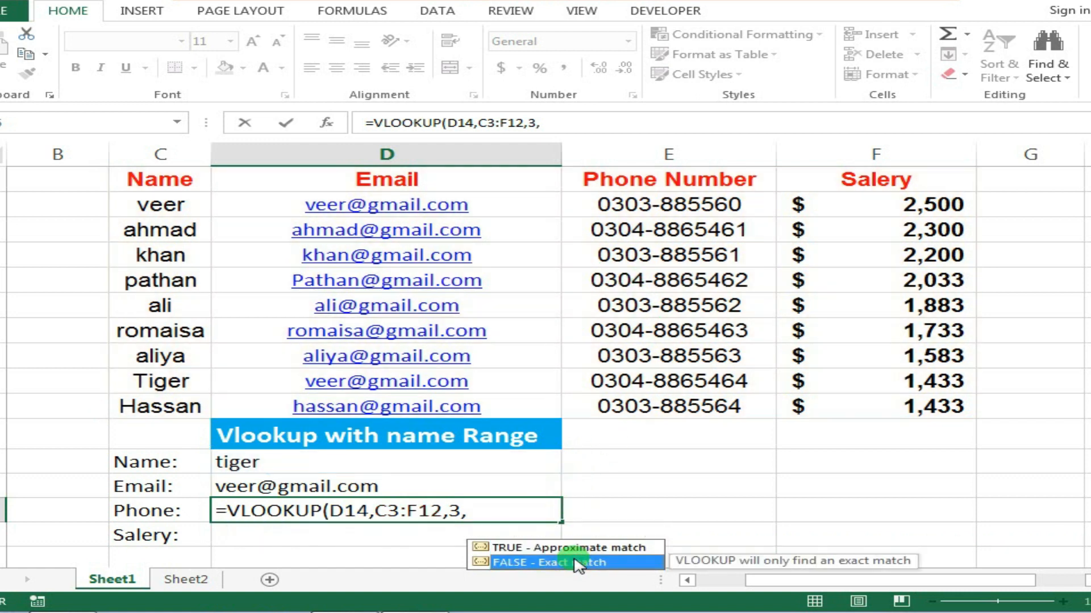
pyautogui.doubleClick(578, 563)
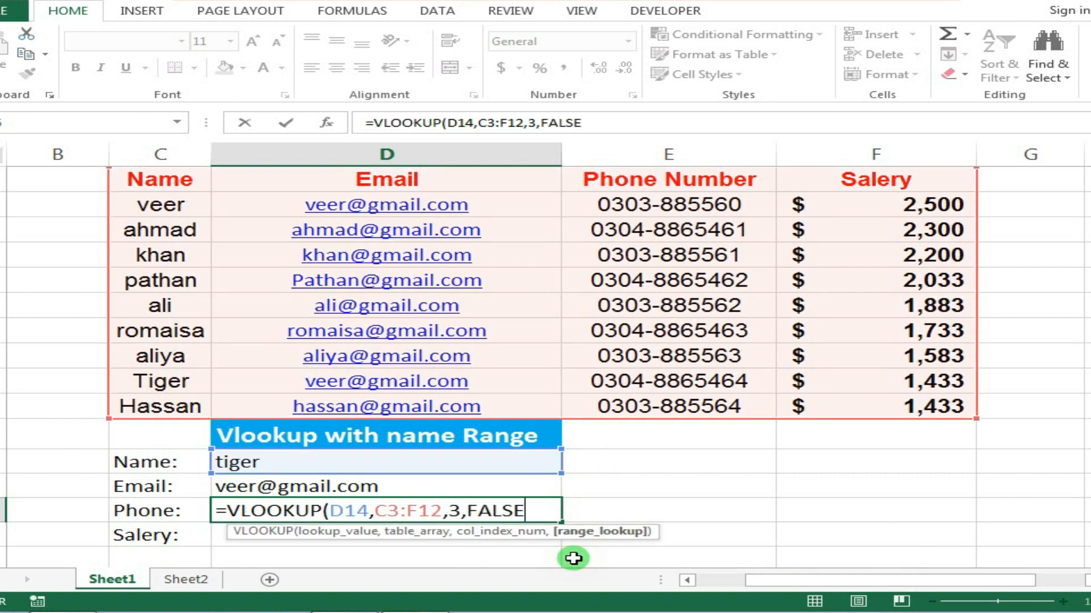
pyautogui.press('Return')
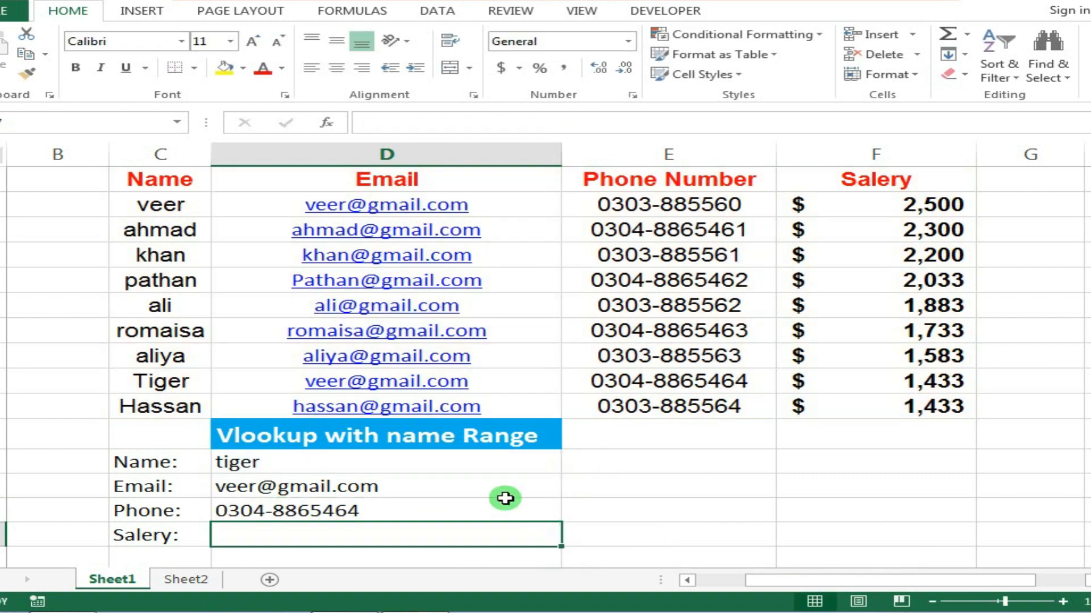
pyautogui.click(365, 506)
pyautogui.click(245, 463)
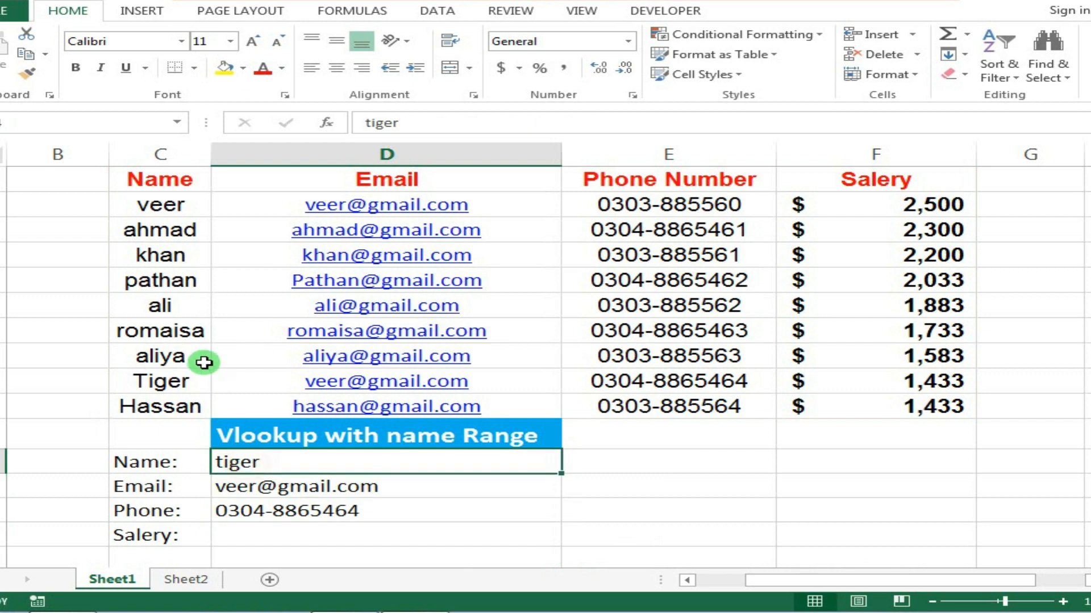
pyautogui.moveTo(179, 375); pyautogui.dragTo(629, 380)
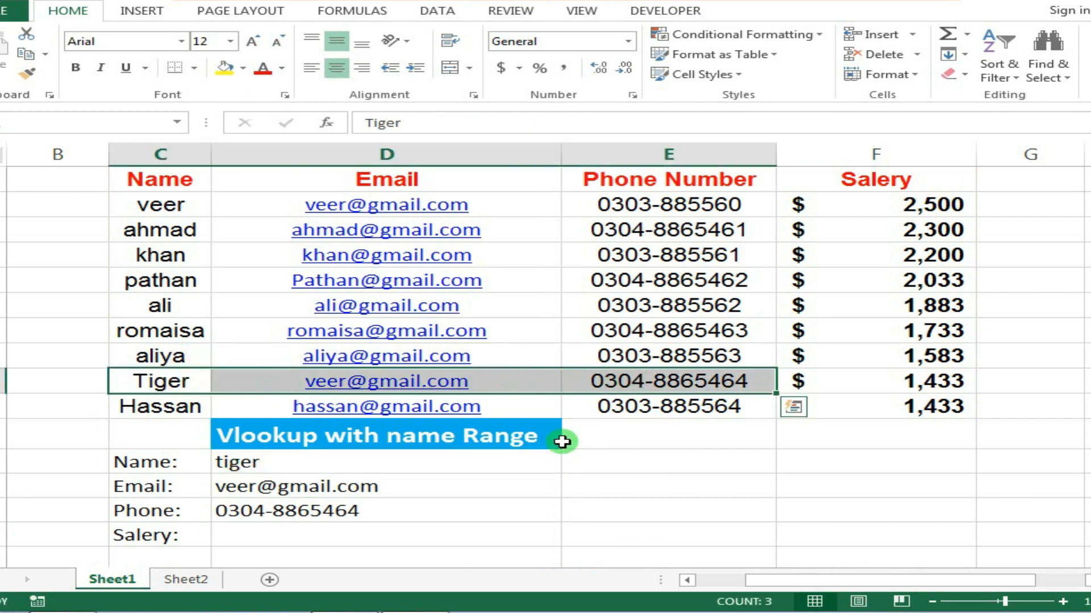
pyautogui.click(395, 514)
# Enter an exact-match VLOOKUP in D17 using D14 as the lookup value, C3:F12 as the table array, column index 4 and FALSE
pyautogui.click(393, 532)
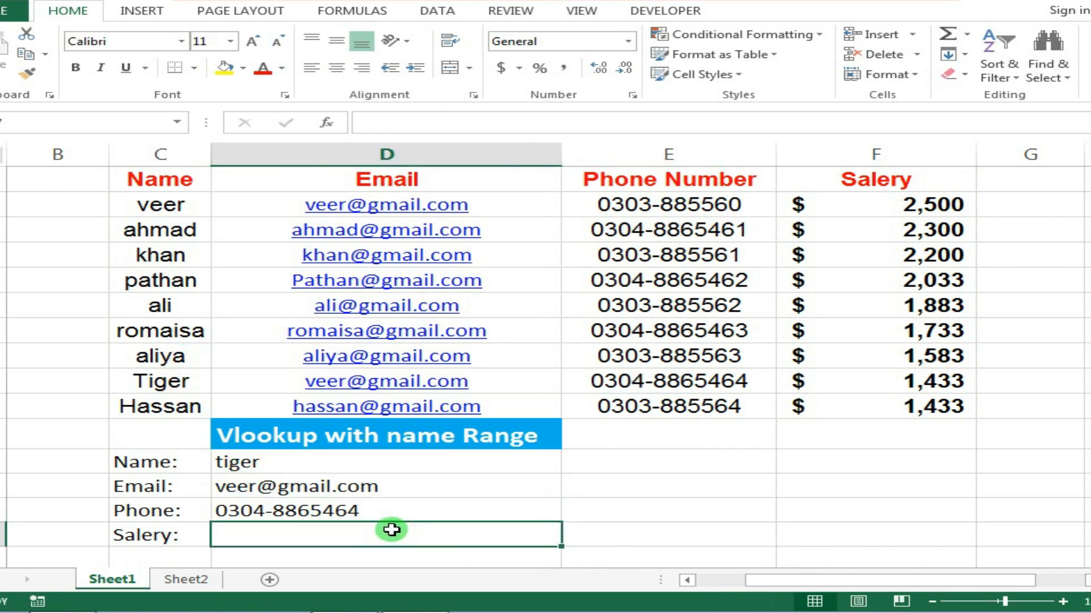
pyautogui.write('=vl')
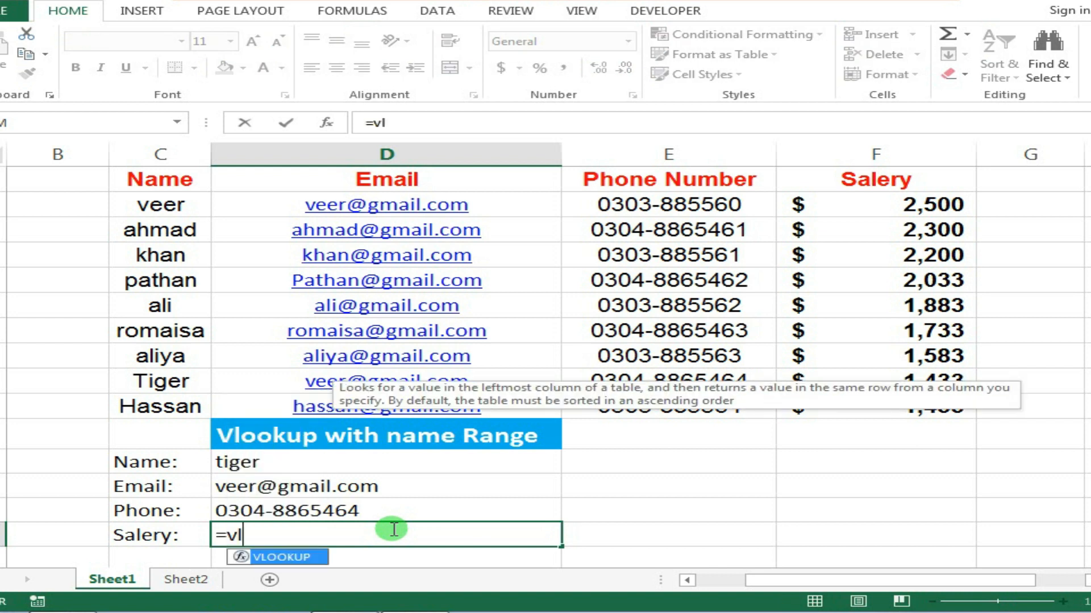
pyautogui.press('Tab')
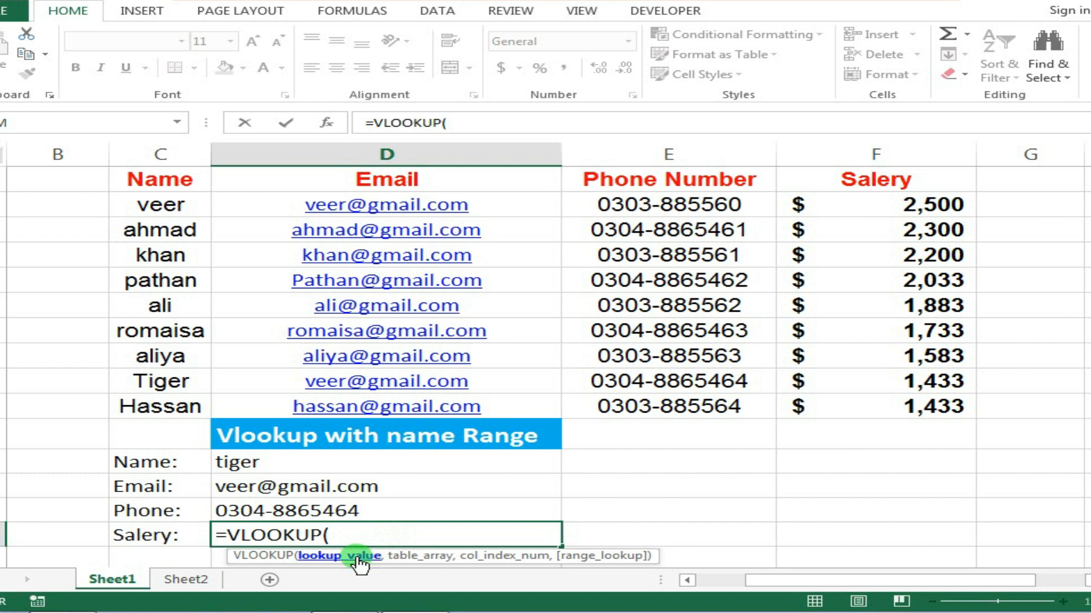
pyautogui.click(267, 464)
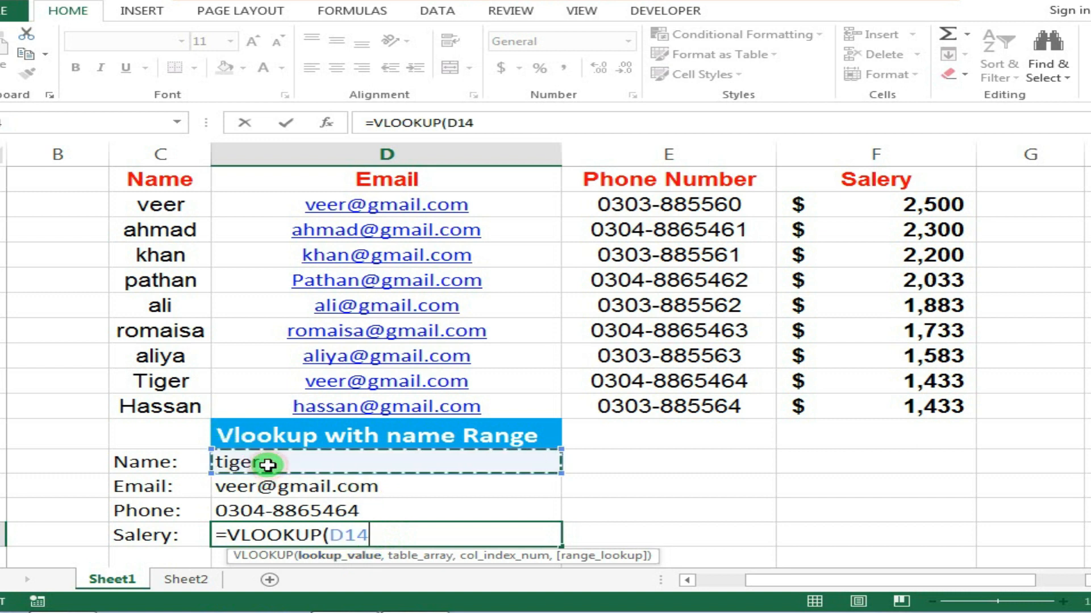
pyautogui.write(',')
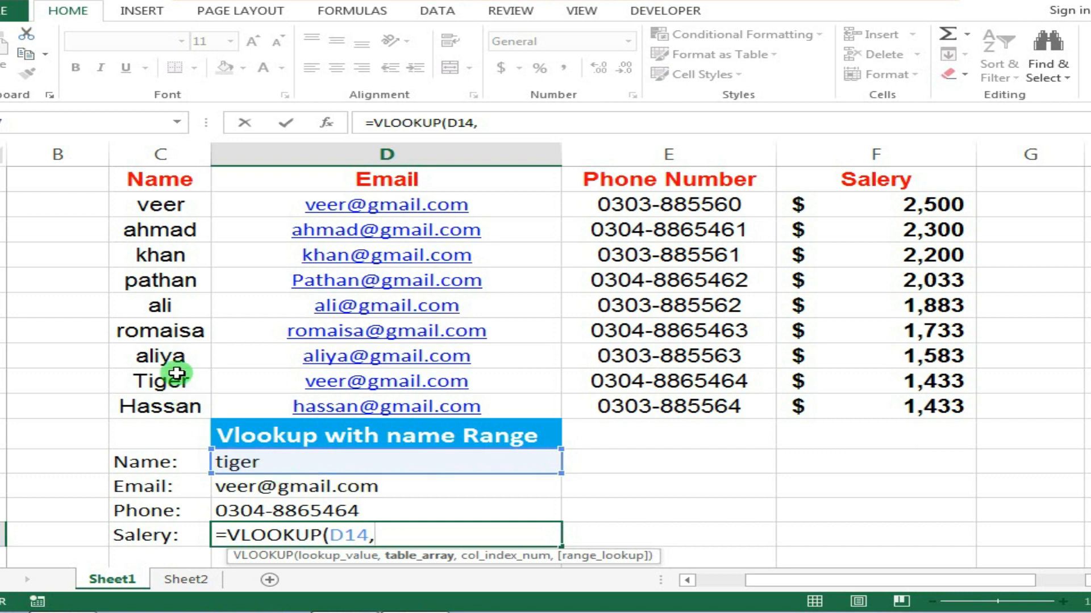
pyautogui.moveTo(135, 179); pyautogui.dragTo(912, 400)
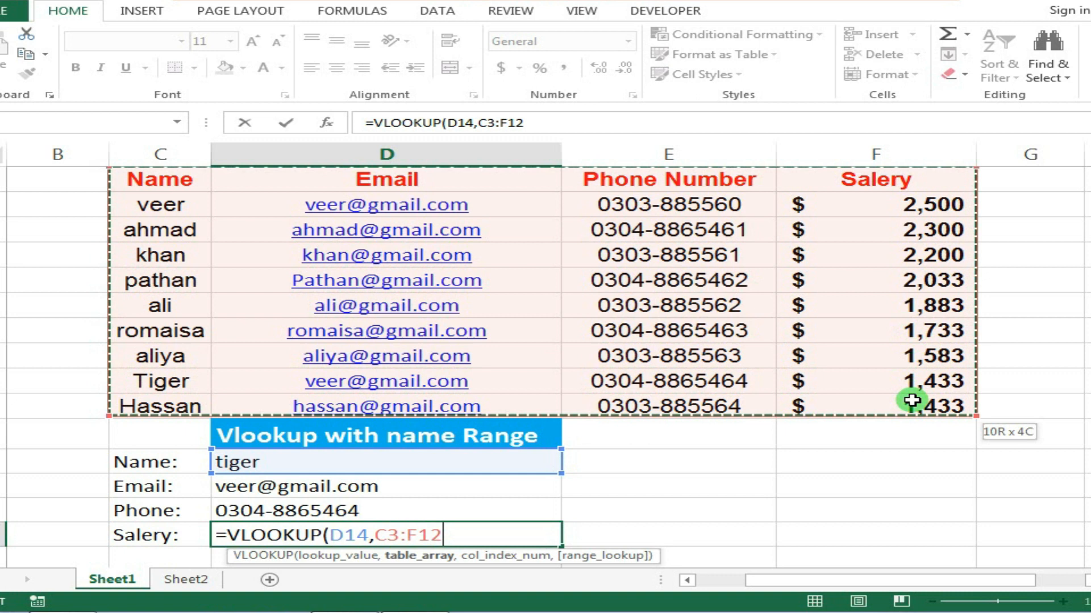
pyautogui.write(',4')
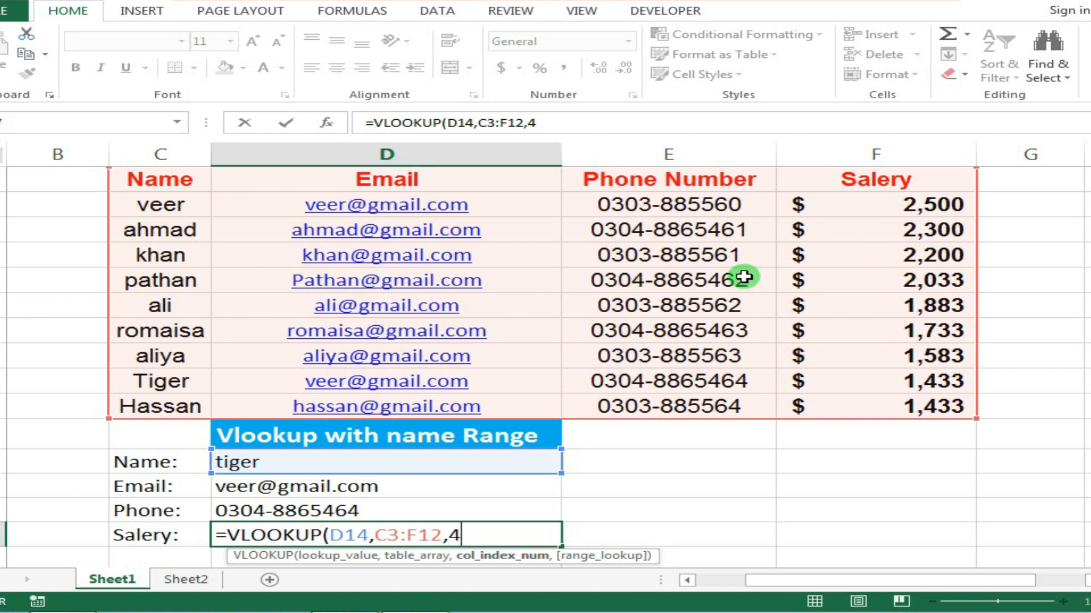
pyautogui.write(',')
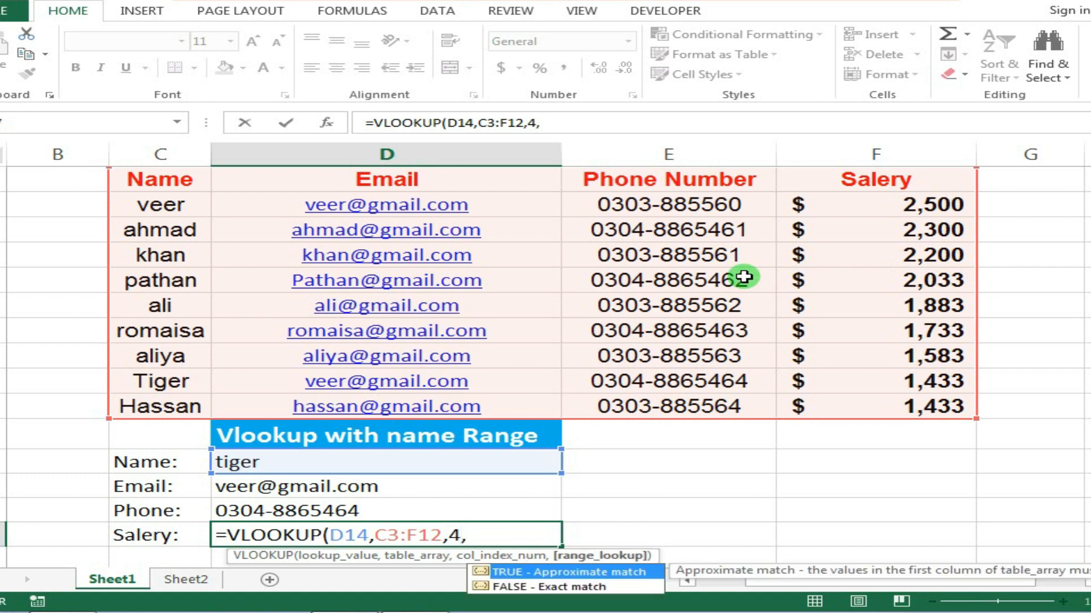
pyautogui.doubleClick(546, 586)
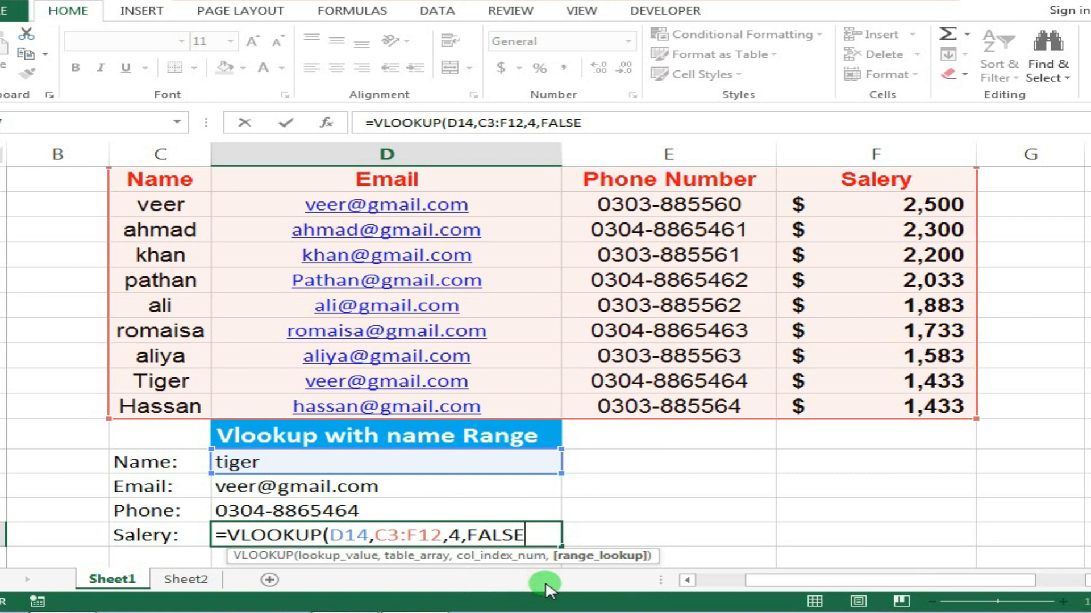
pyautogui.press('Return')
# Format the salary result in D17 as dollar accounting currency without decimal places
pyautogui.click(472, 512)
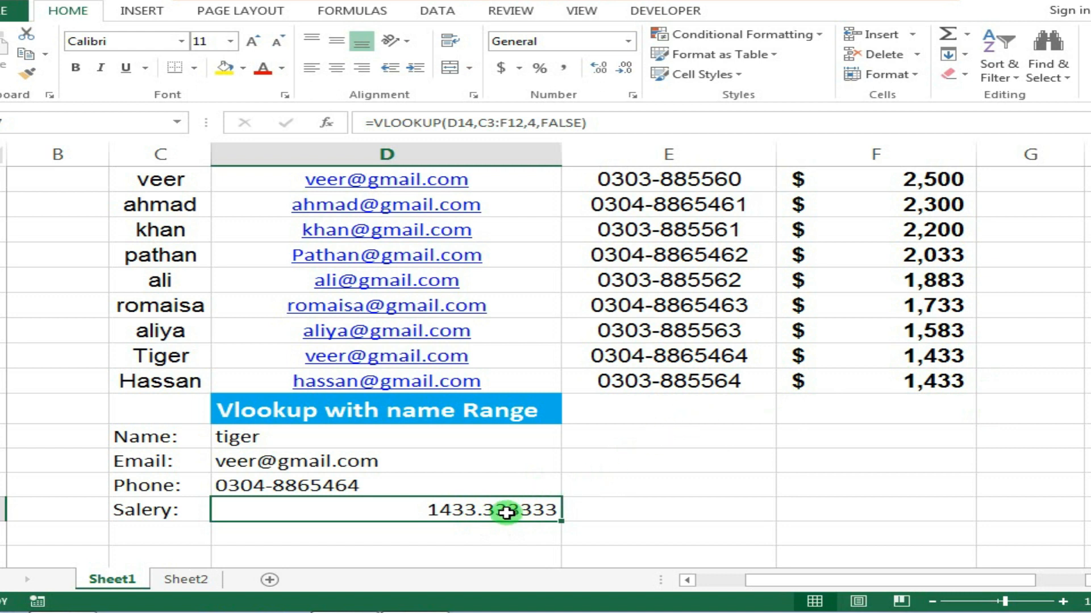
pyautogui.click(501, 70)
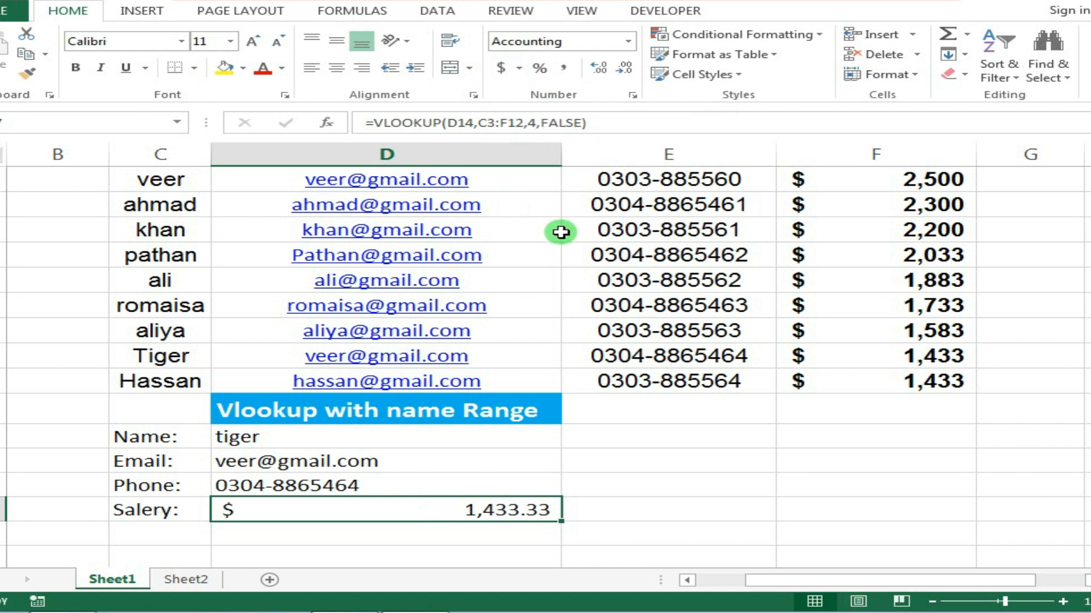
pyautogui.click(625, 69)
pyautogui.click(625, 69)
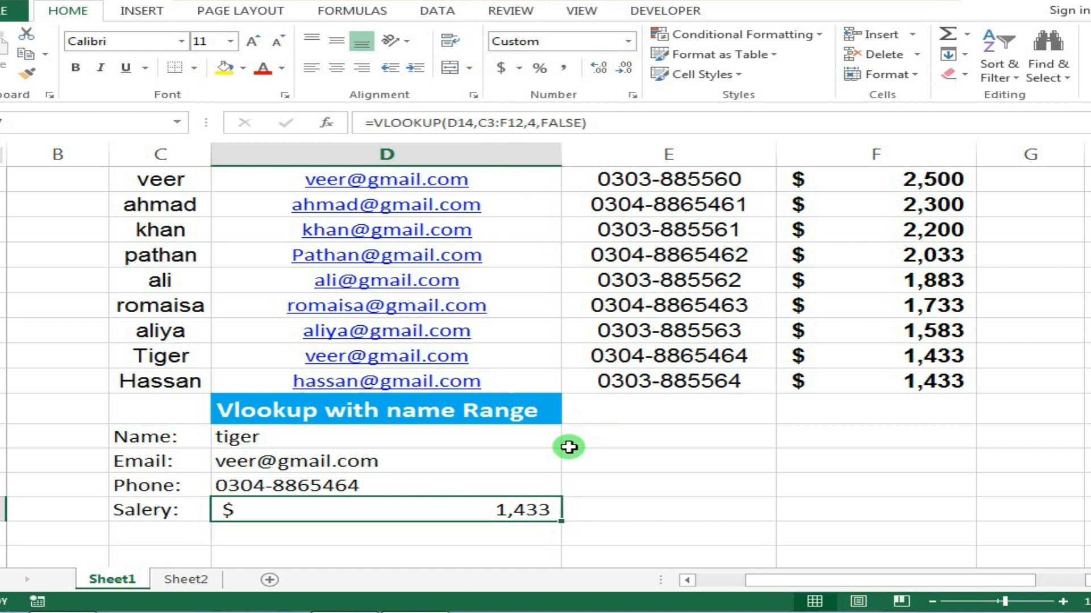
# Change the lookup name in D14 to the name listed in C10 and check the results in D15:D17 against the data table
pyautogui.click(470, 463)
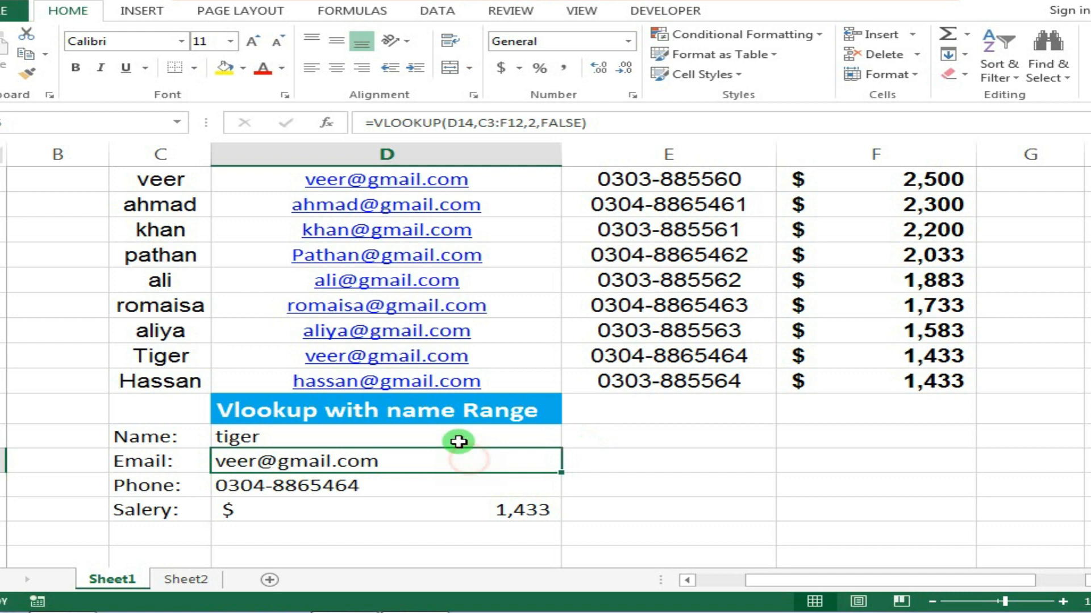
pyautogui.click(457, 439)
pyautogui.press('BackSpace')
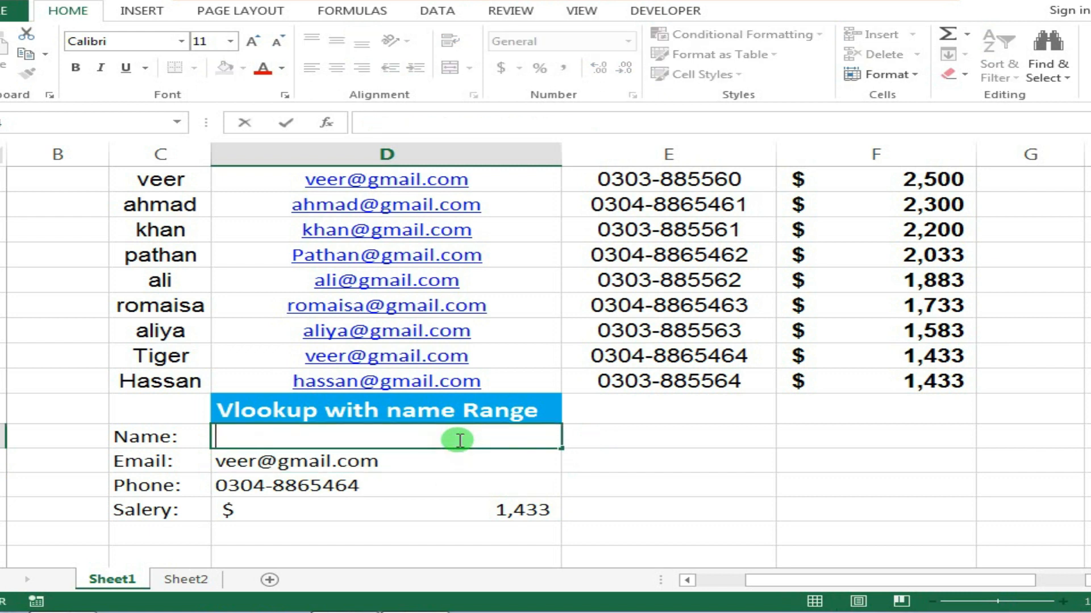
pyautogui.write('aliya')
pyautogui.press('Delete')
pyautogui.press('Return')
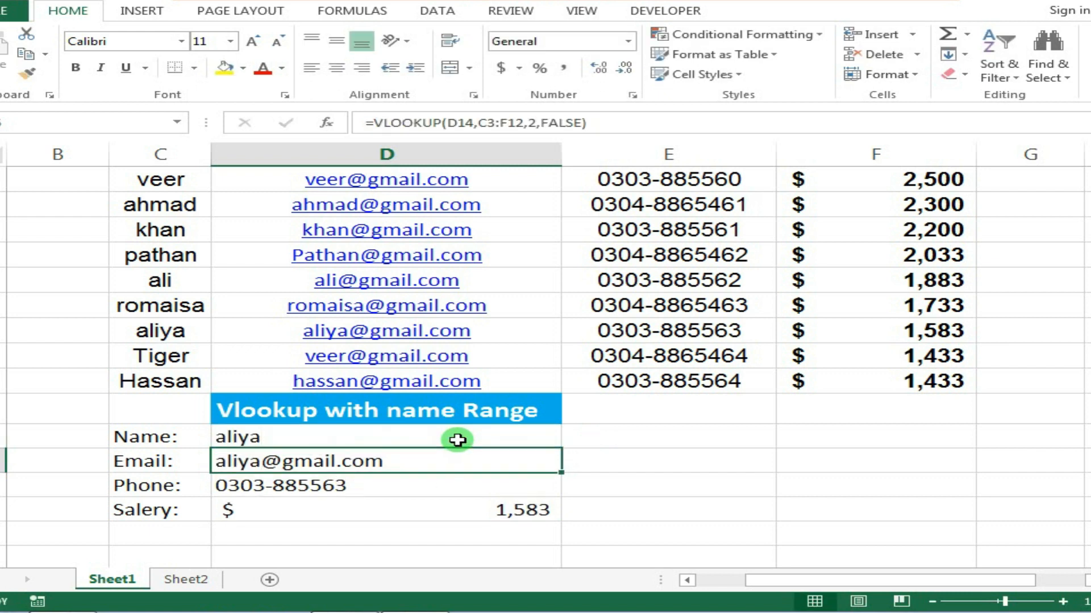
pyautogui.moveTo(477, 511); pyautogui.dragTo(477, 462)
pyautogui.click(421, 465)
pyautogui.click(422, 487)
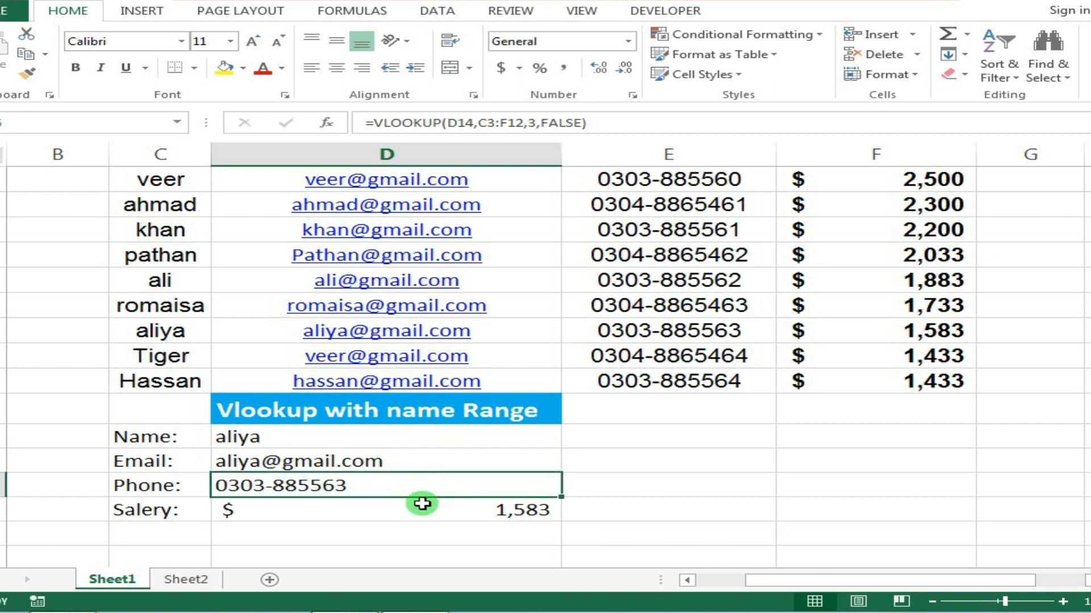
pyautogui.click(421, 514)
pyautogui.moveTo(151, 180); pyautogui.dragTo(896, 370)
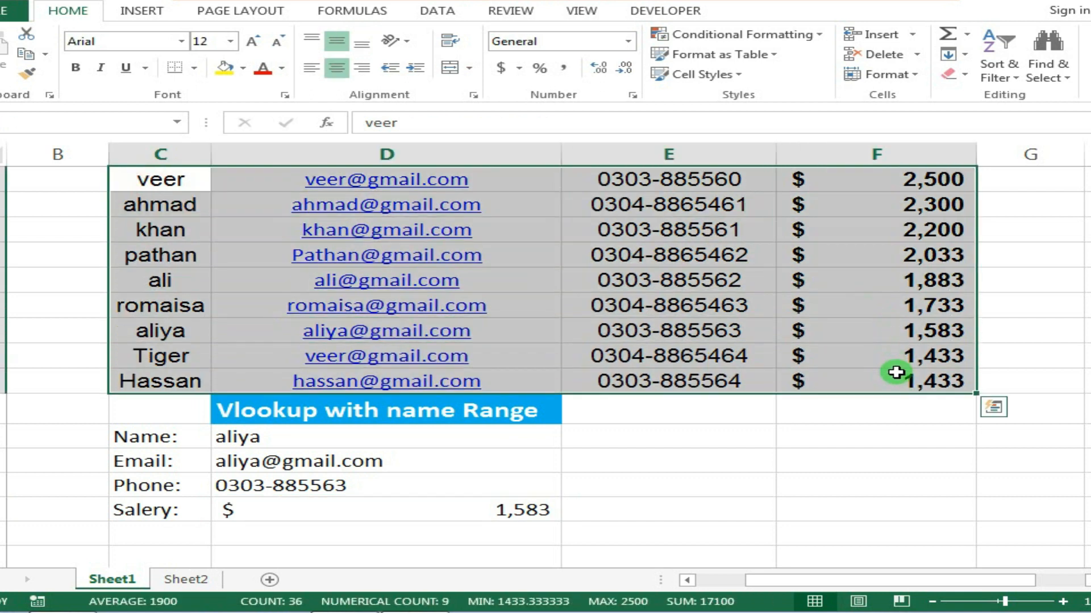
# Change the lookup name in D14 to the name listed in C11 and compare the returned salary with F11
pyautogui.click(443, 427)
pyautogui.write('tiger')
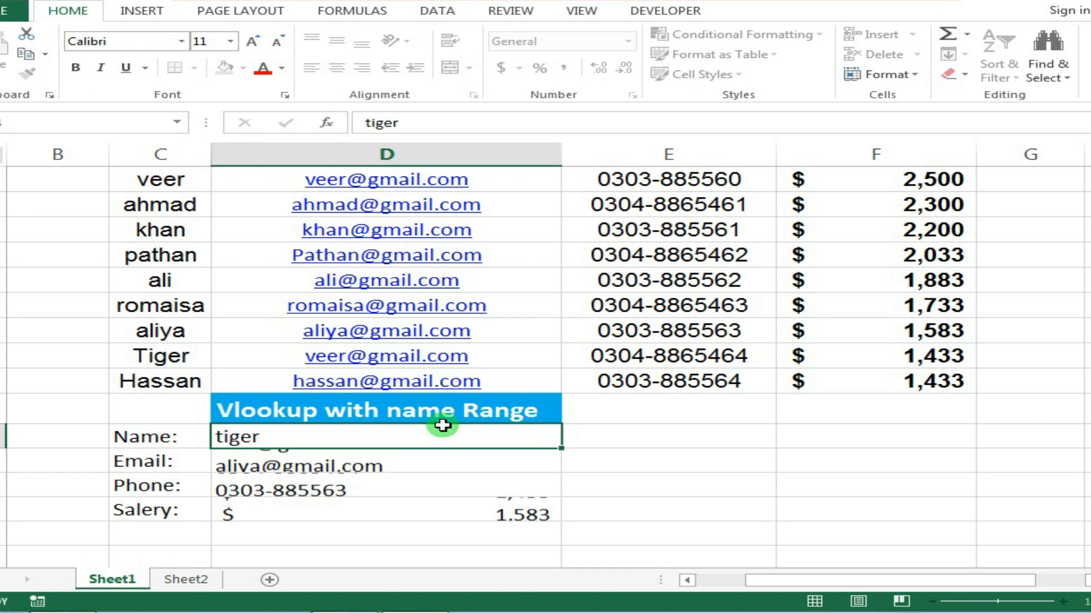
pyautogui.press('Return')
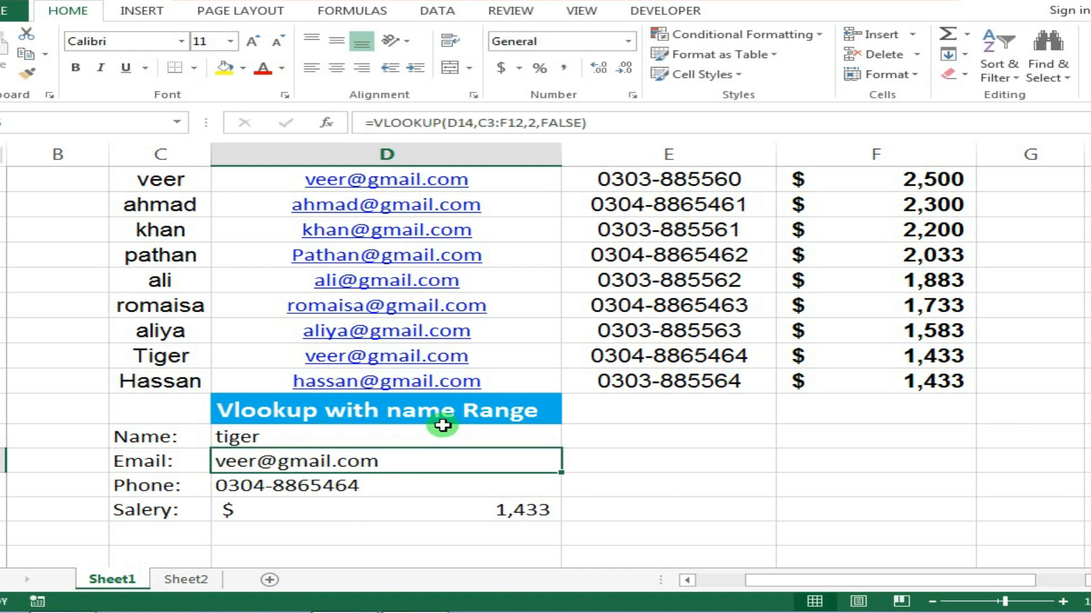
pyautogui.moveTo(447, 516); pyautogui.dragTo(440, 470)
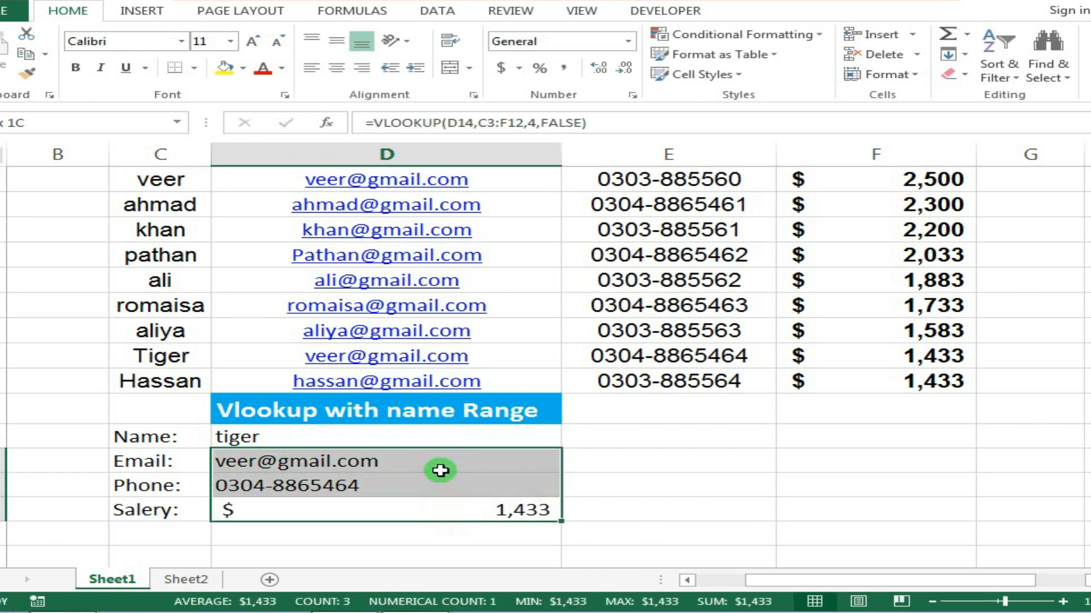
pyautogui.click(463, 511)
pyautogui.click(914, 360)
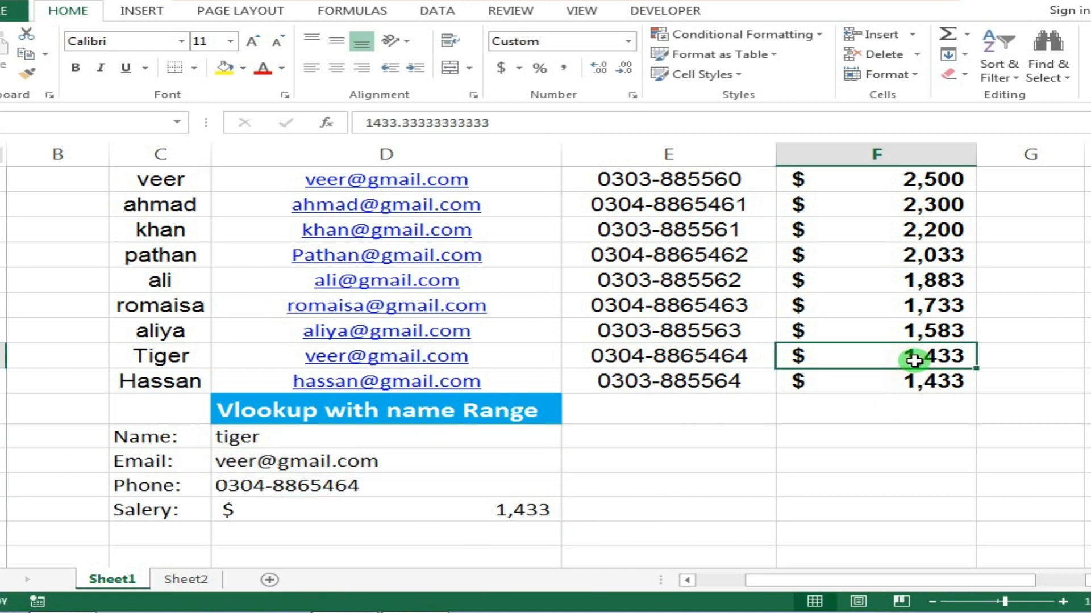
pyautogui.scroll(1, 638, 365)
pyautogui.scroll(-1, 414, 414)
# Add data validation to D14 that allows a List with the source =$C$4:$C$12
pyautogui.click(299, 433)
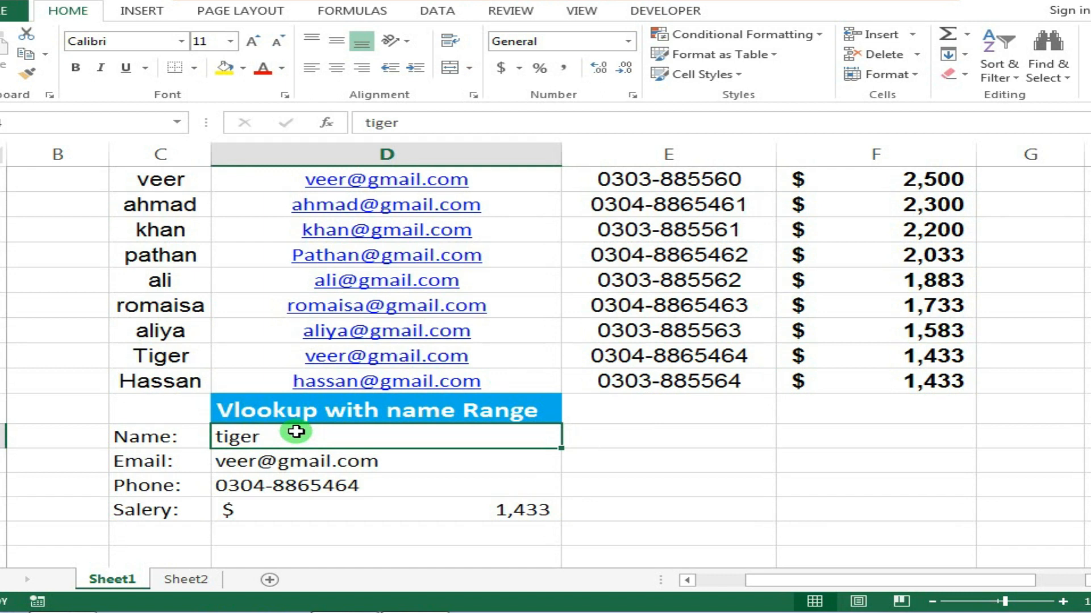
pyautogui.click(441, 15)
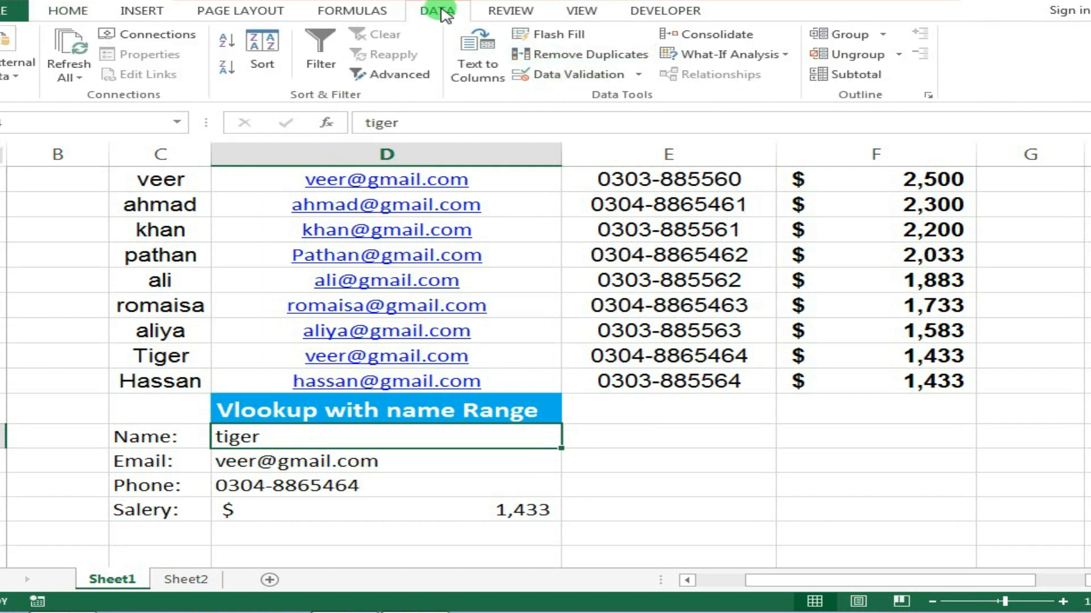
pyautogui.click(545, 74)
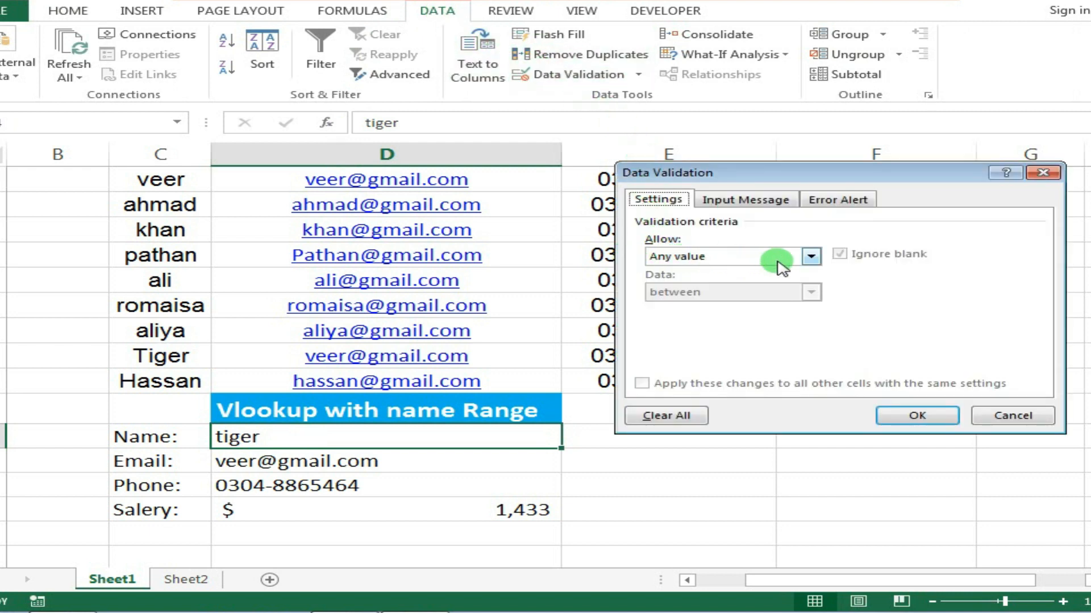
pyautogui.click(809, 256)
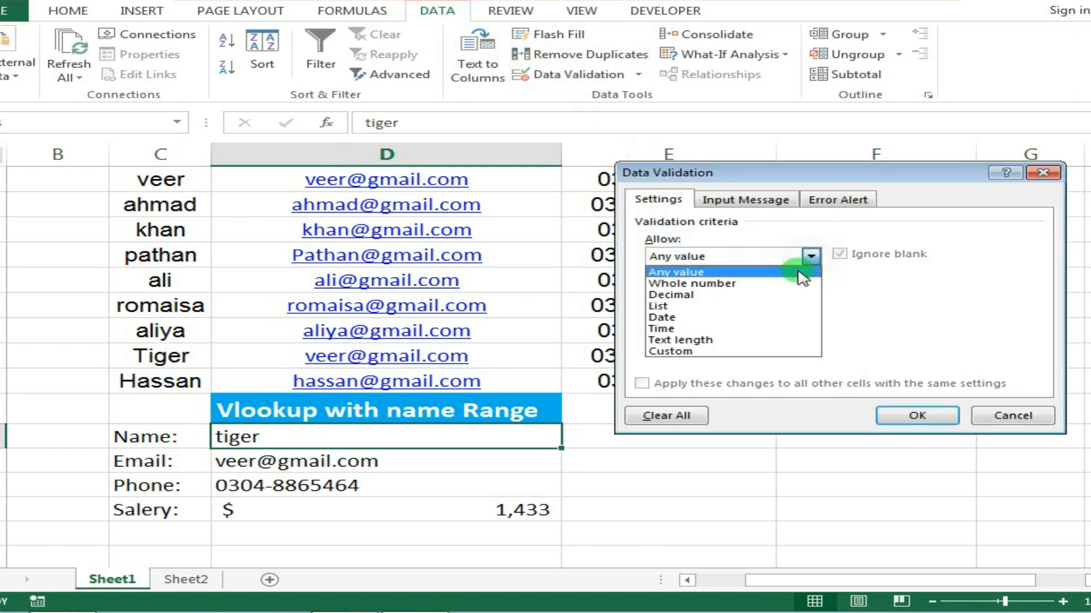
pyautogui.click(700, 305)
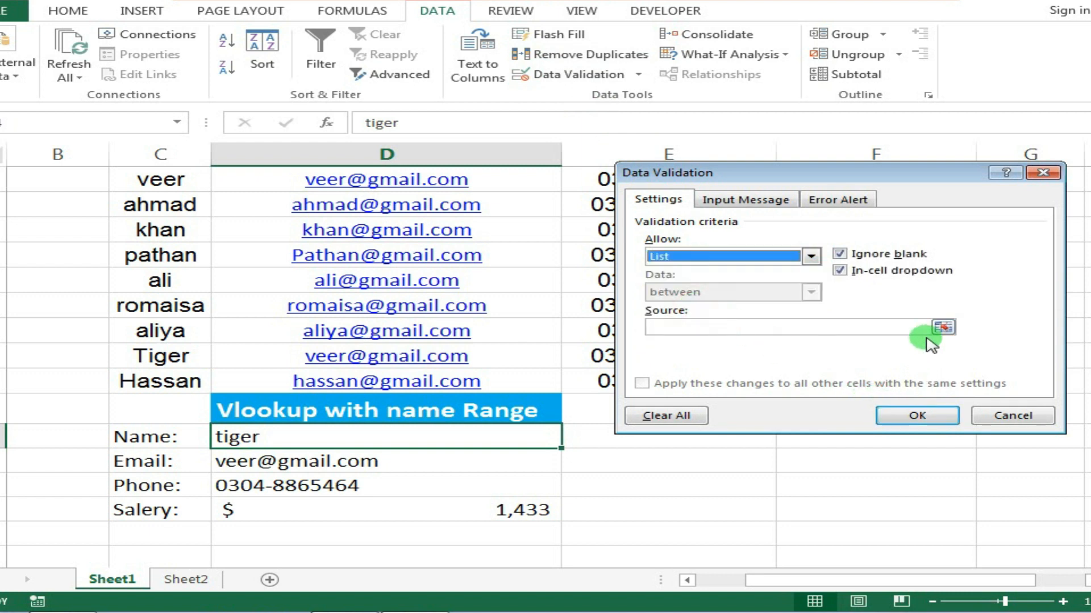
pyautogui.click(943, 327)
pyautogui.moveTo(147, 185); pyautogui.dragTo(164, 381)
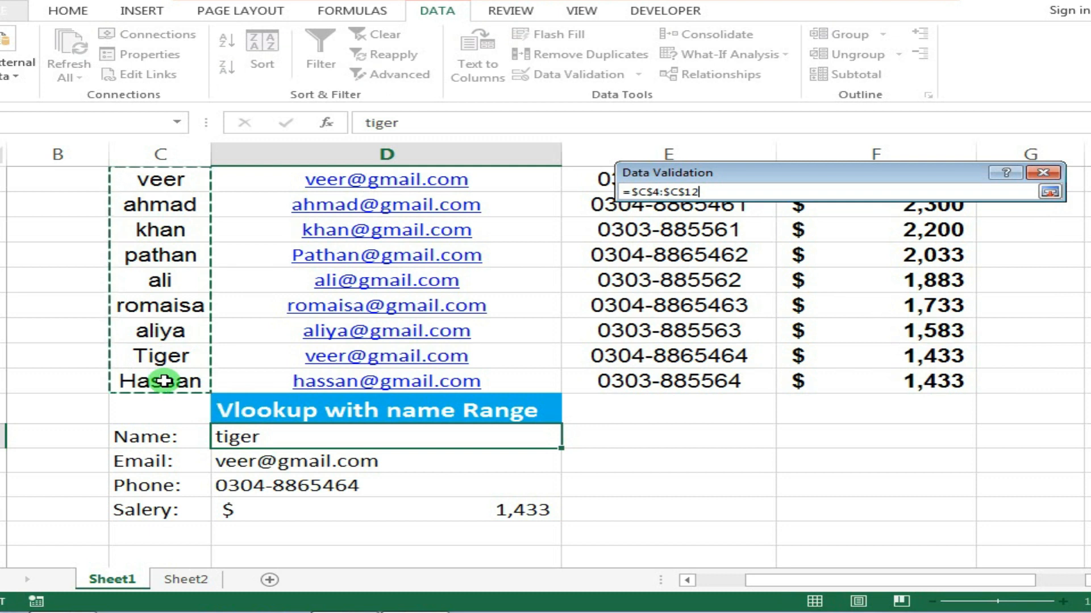
pyautogui.press('Return')
pyautogui.click(912, 421)
# Examine the entries of D14's dropdown list and compare them with the names in column C
pyautogui.click(622, 458)
pyautogui.click(509, 447)
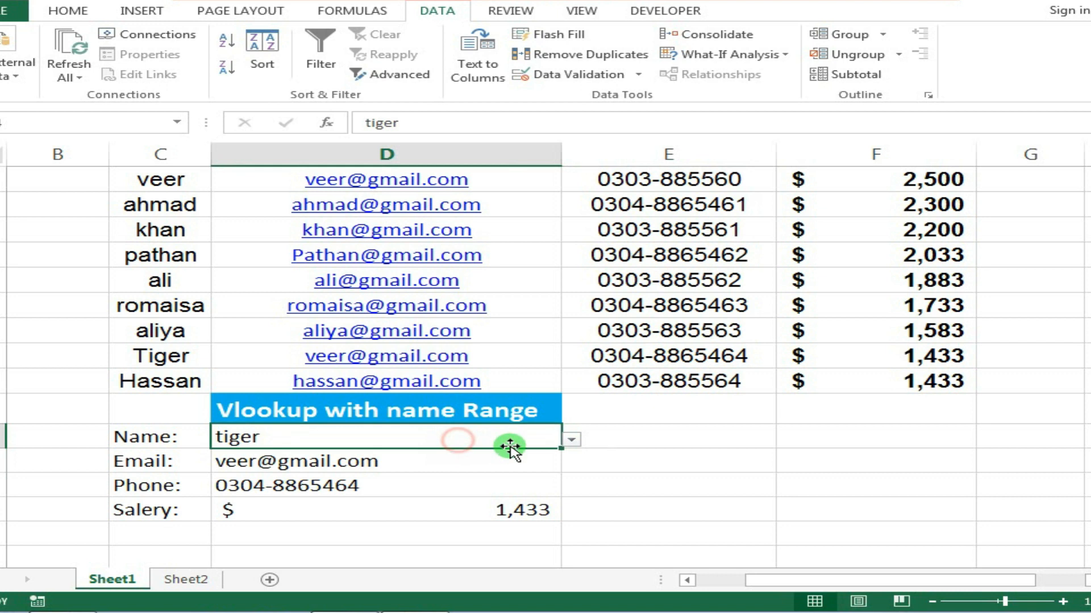
pyautogui.click(571, 440)
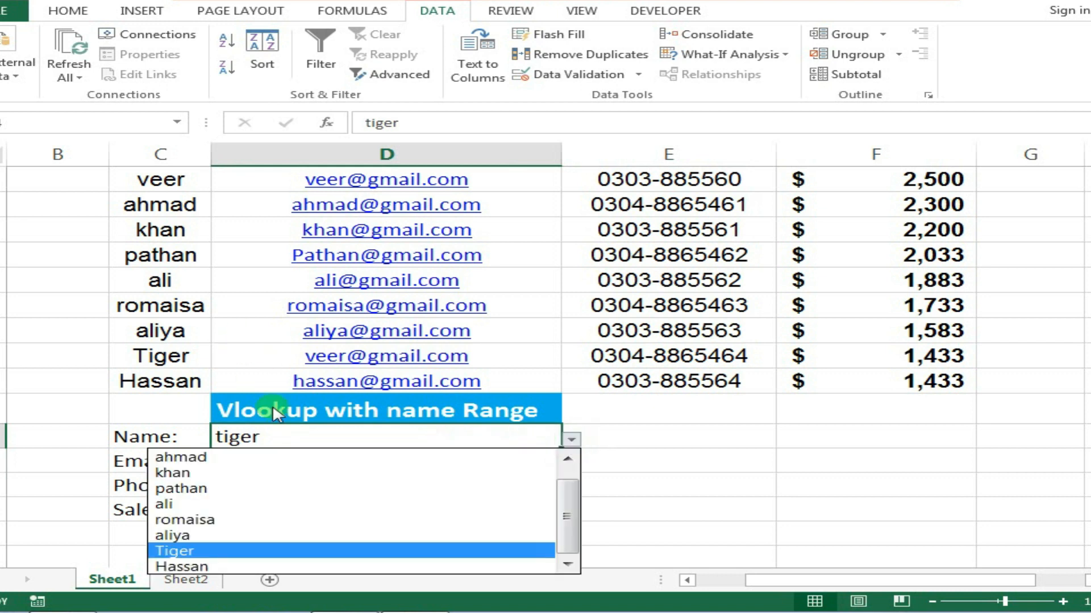
pyautogui.click(273, 439)
pyautogui.moveTo(139, 184); pyautogui.dragTo(122, 366)
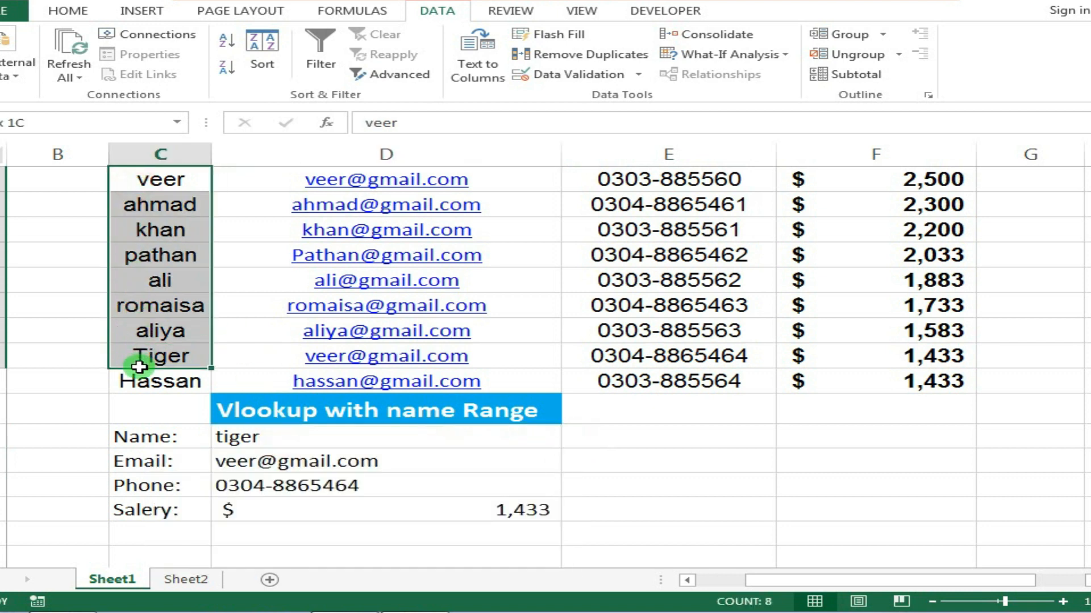
pyautogui.click(295, 454)
# Choose the names listed in C11, C5, C6 and C8 in turn from D14's dropdown to test the three lookups
pyautogui.click(532, 437)
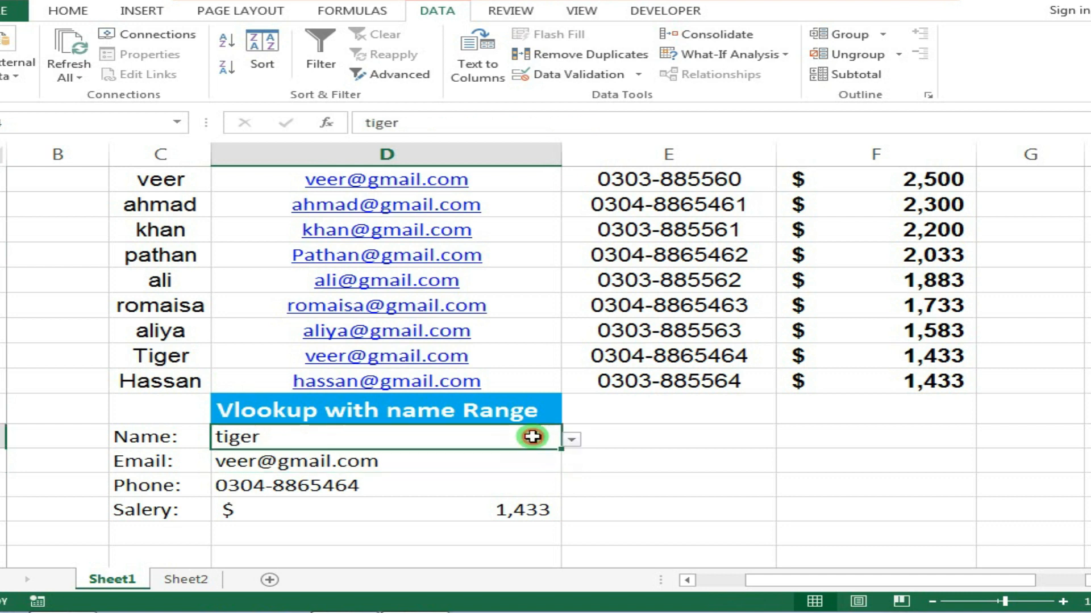
pyautogui.click(571, 439)
pyautogui.click(320, 551)
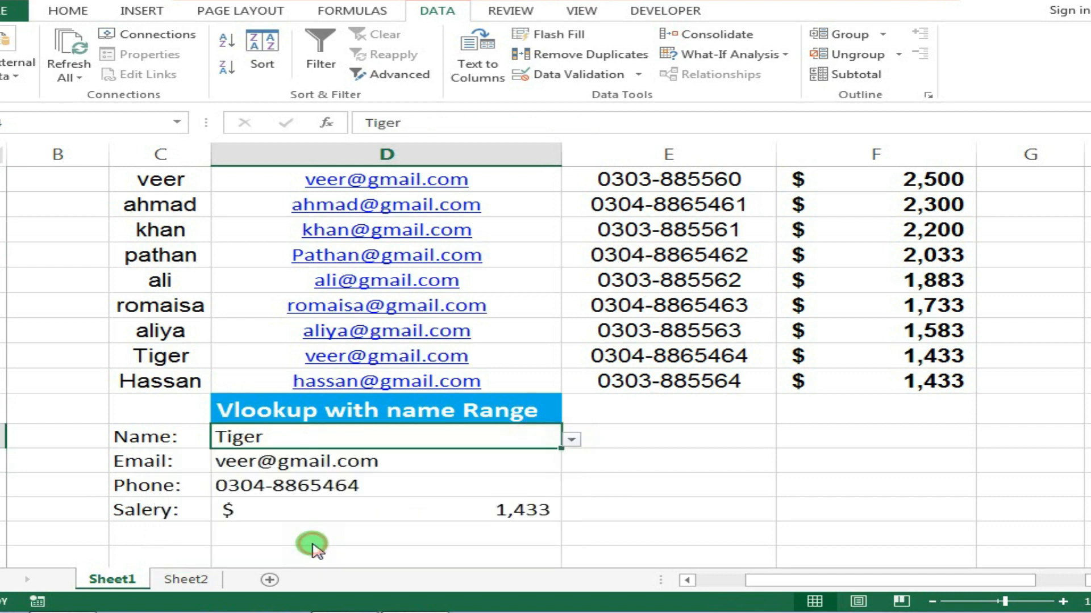
pyautogui.click(573, 440)
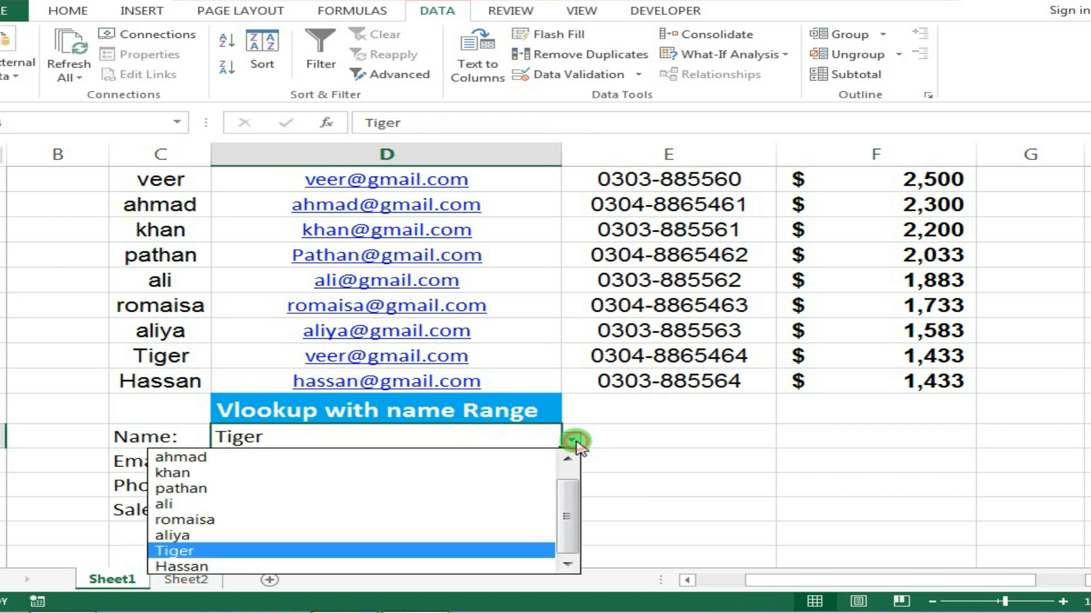
pyautogui.click(365, 459)
pyautogui.click(570, 440)
pyautogui.click(432, 473)
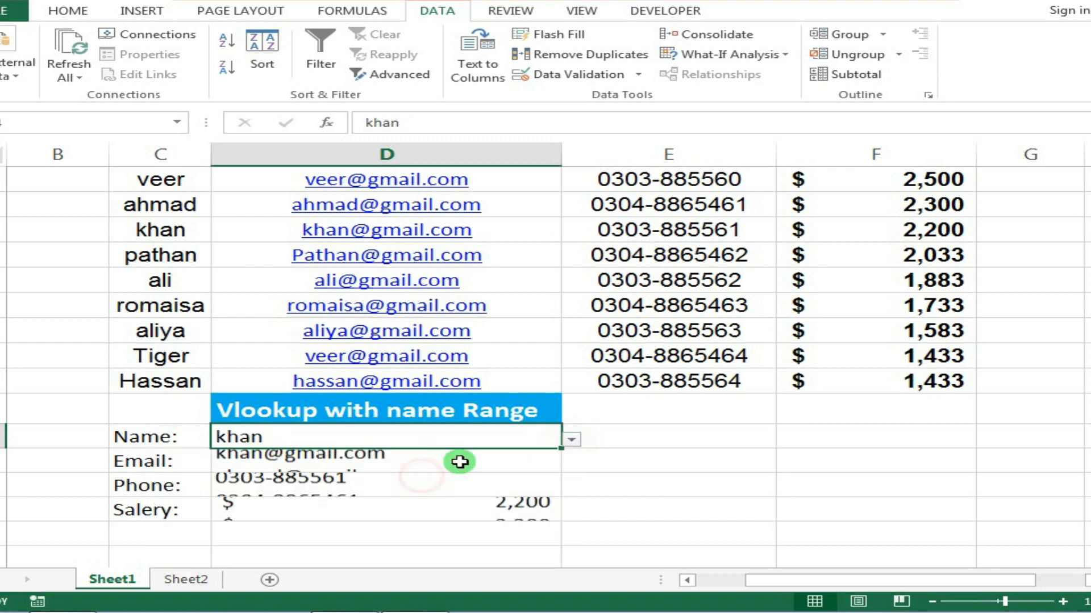
pyautogui.click(571, 439)
pyautogui.click(455, 504)
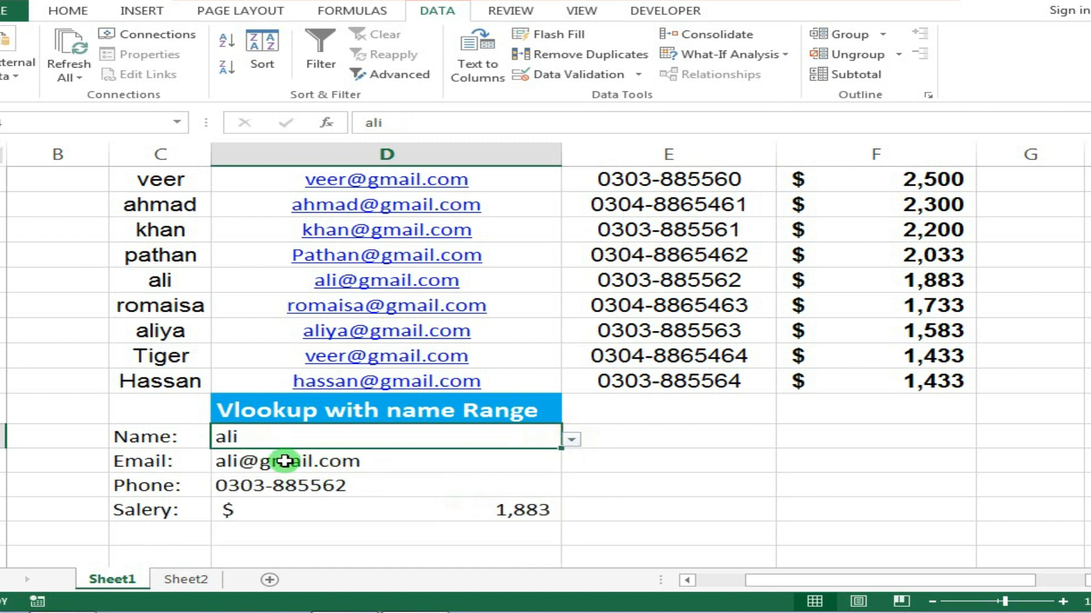
# Examine the FALSE range_lookup argument of the salary VLOOKUP formula in D17 on Sheet1, leaving the formula as it is
pyautogui.click(461, 513)
pyautogui.click(587, 523)
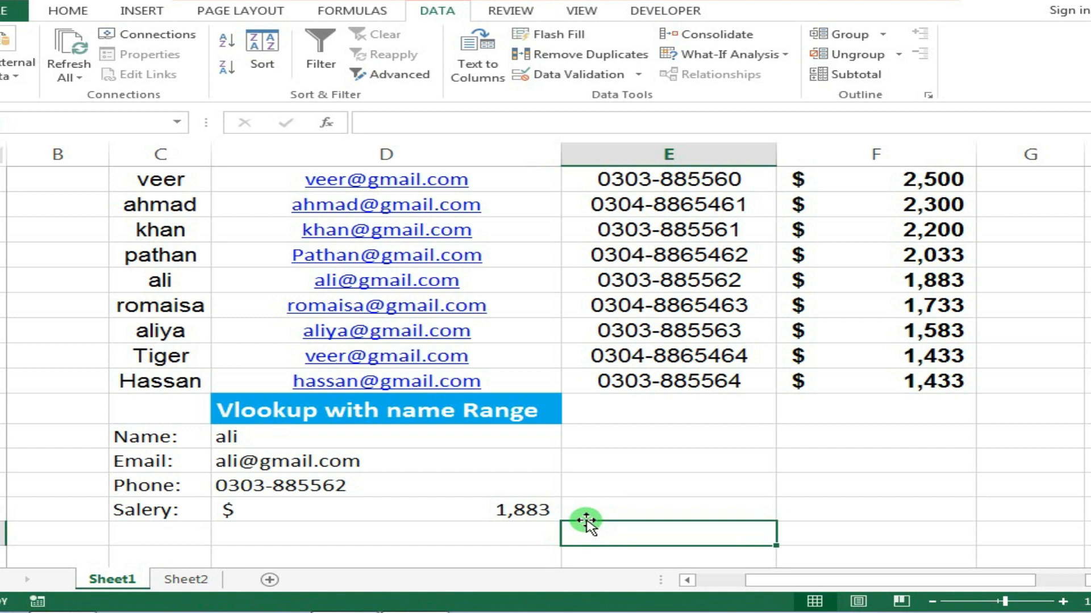
pyautogui.click(193, 578)
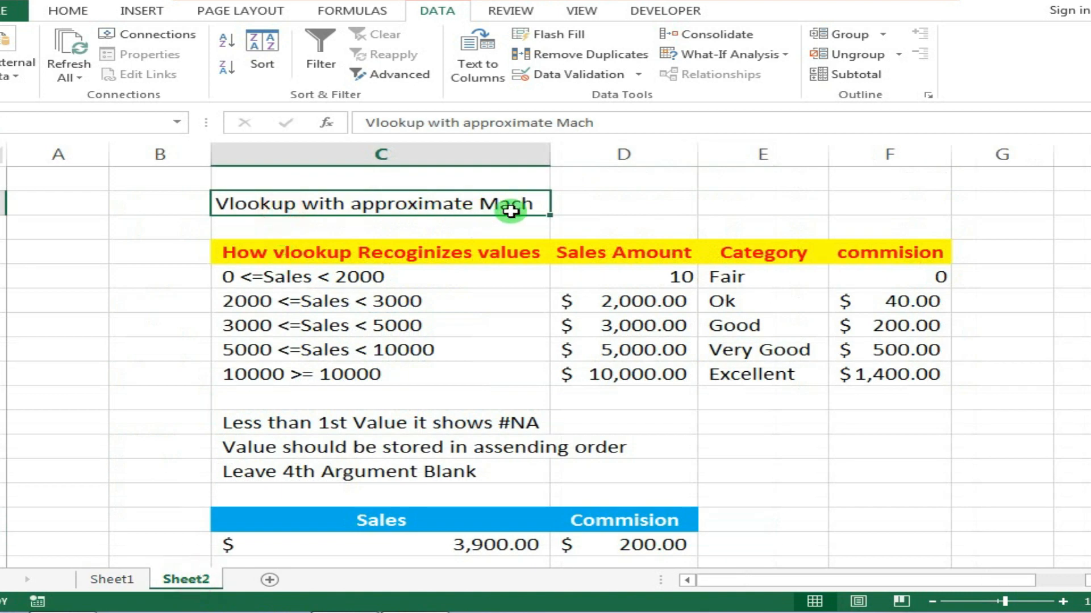
pyautogui.click(143, 580)
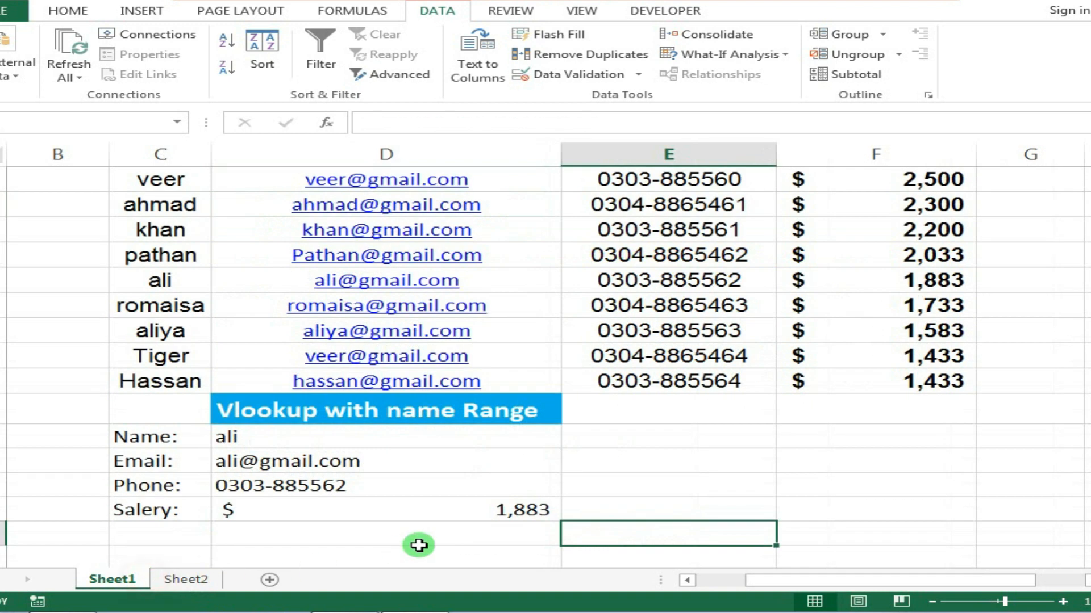
pyautogui.doubleClick(460, 500)
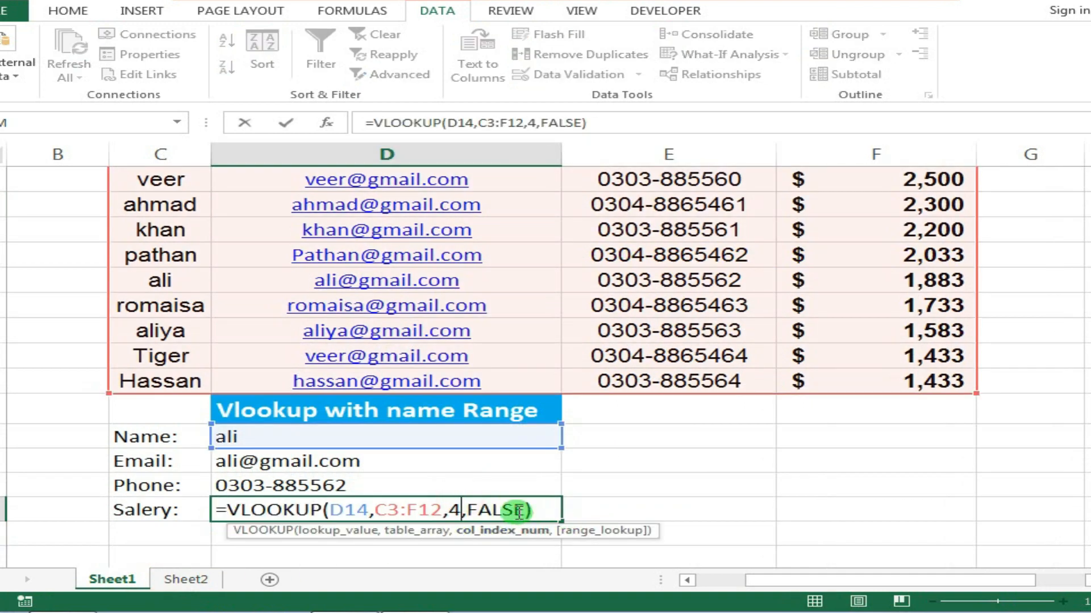
pyautogui.moveTo(528, 511); pyautogui.dragTo(461, 510)
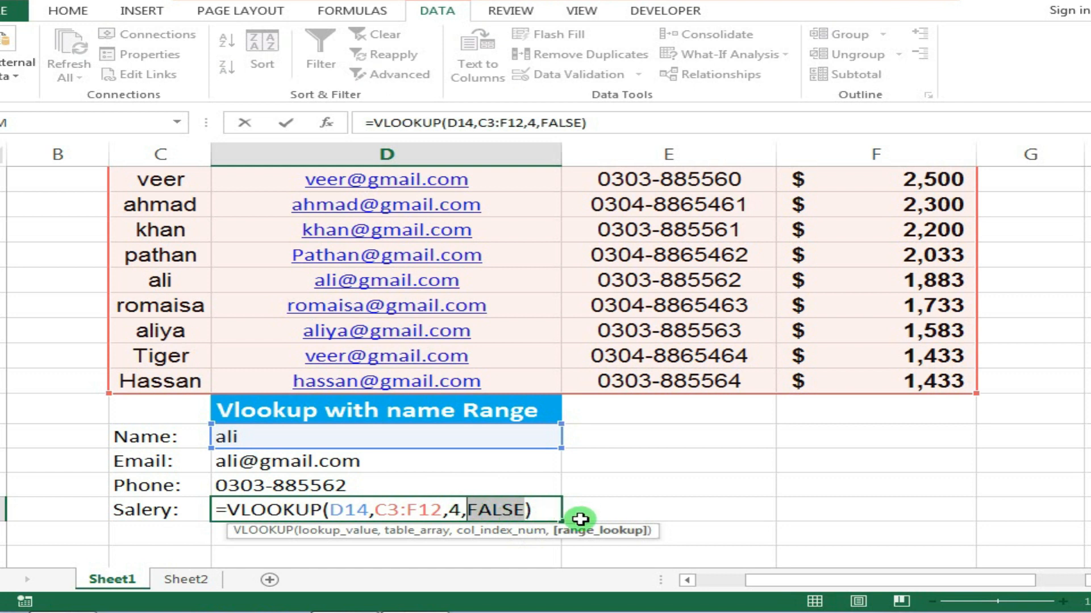
pyautogui.click(178, 580)
pyautogui.moveTo(239, 271); pyautogui.dragTo(394, 321)
pyautogui.press('Escape')
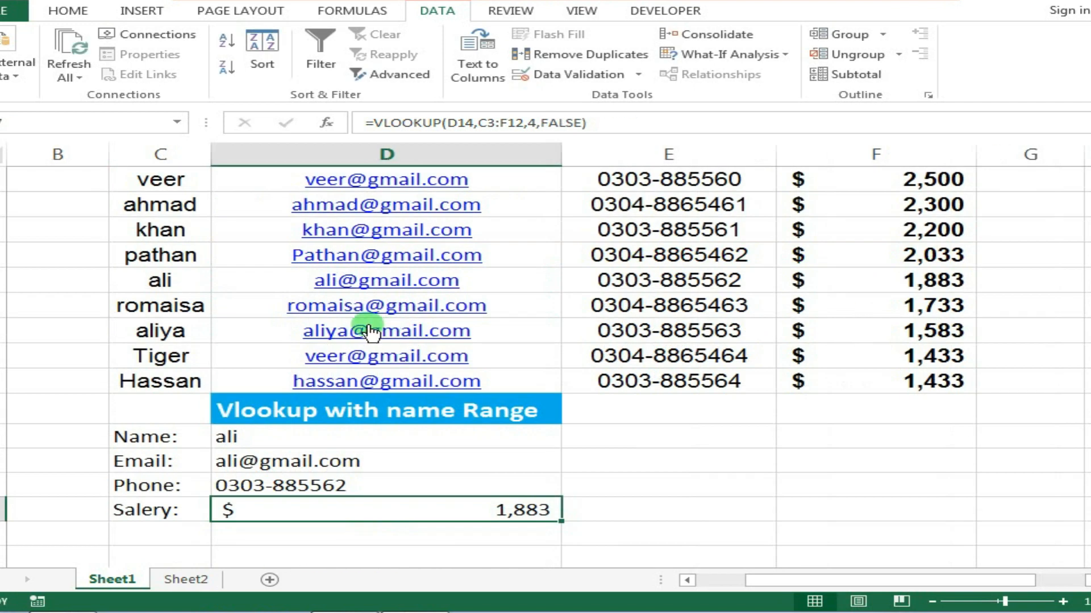
# On Sheet2, examine the first sales tier of the commission table with its sales amount, category and commission in row 5
pyautogui.click(206, 578)
pyautogui.click(339, 281)
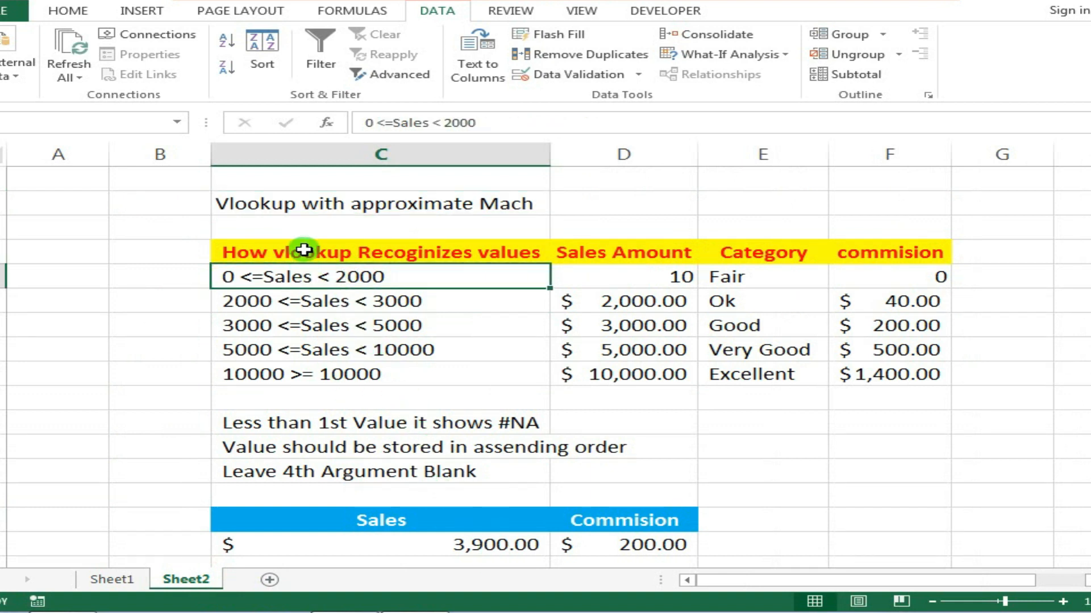
pyautogui.moveTo(306, 279); pyautogui.dragTo(577, 282)
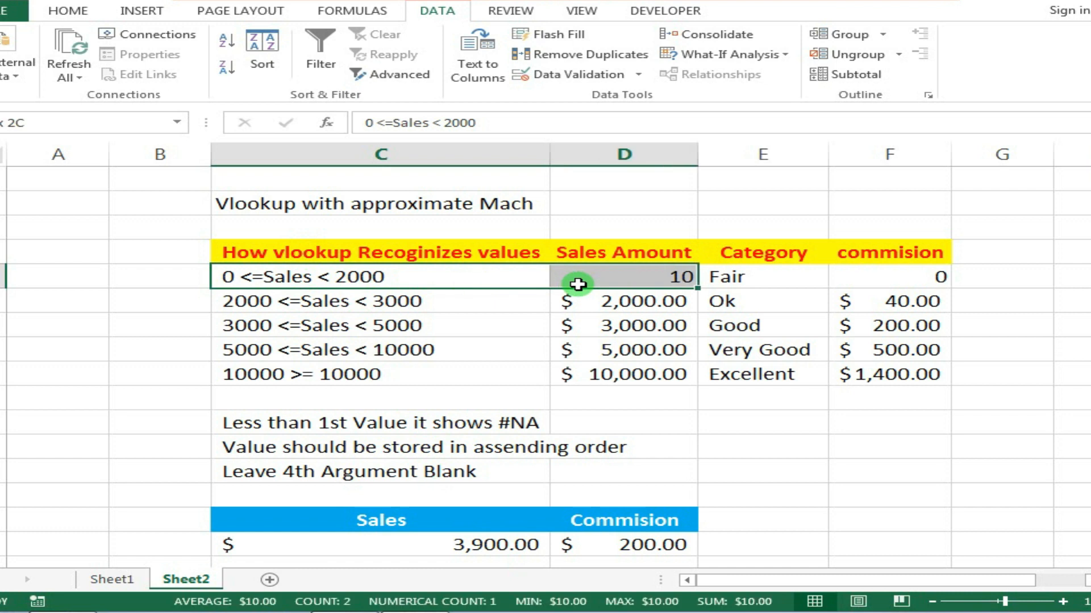
pyautogui.click(591, 281)
pyautogui.click(746, 276)
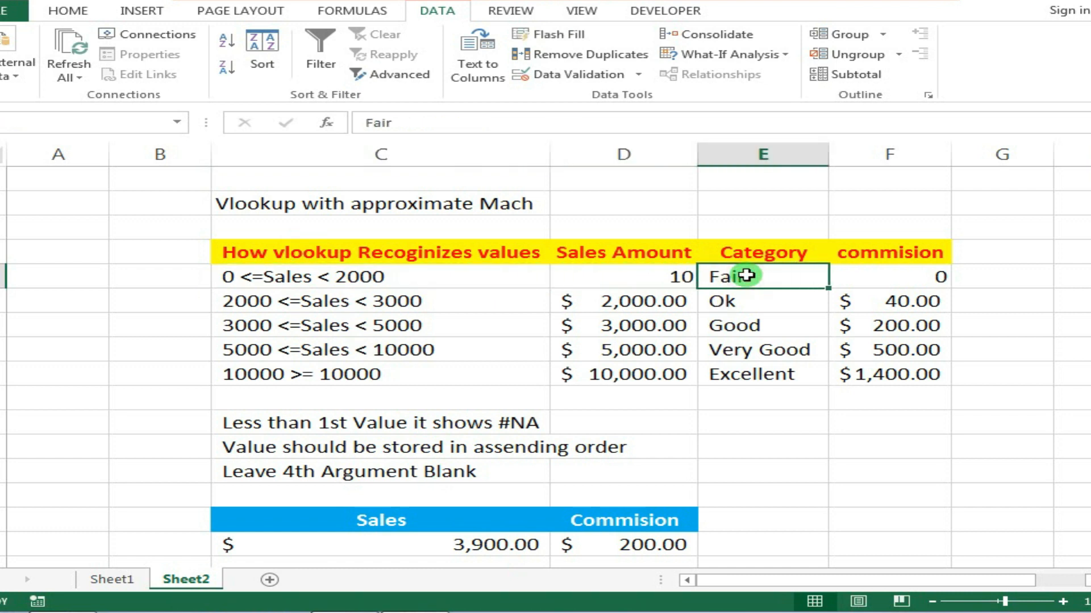
pyautogui.click(881, 280)
pyautogui.click(642, 275)
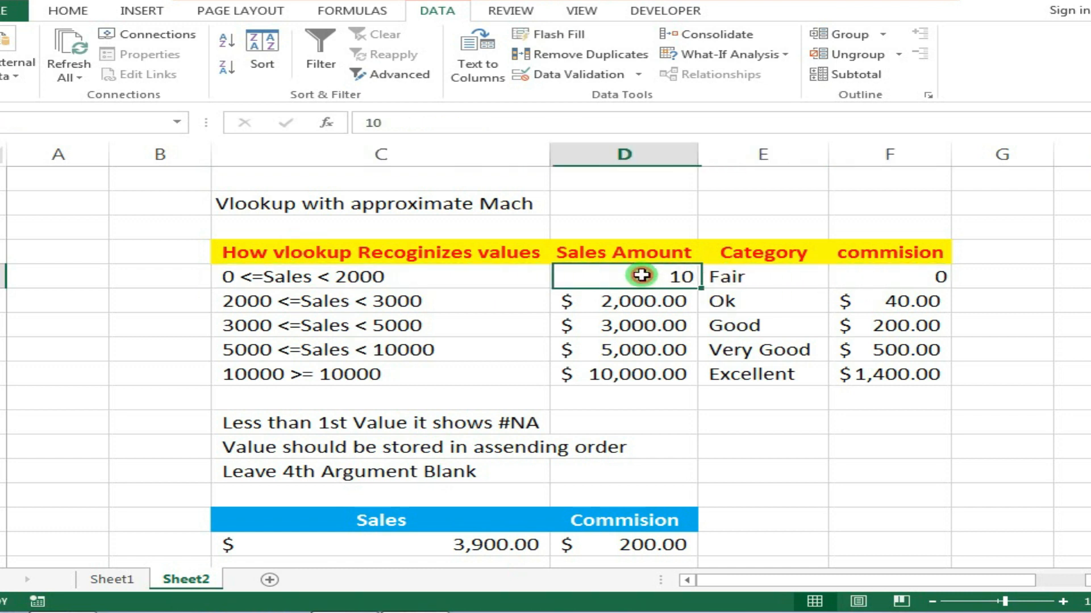
pyautogui.click(919, 275)
# Compare the sales amounts in D6:D9 with the commissions in F6:F9 on Sheet2
pyautogui.click(655, 297)
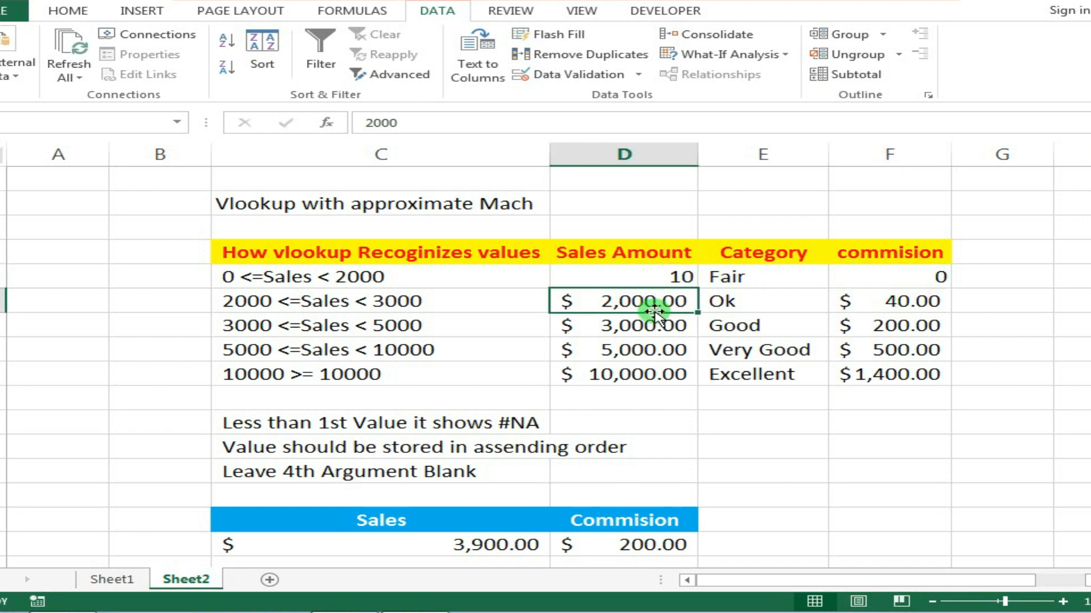
pyautogui.click(893, 301)
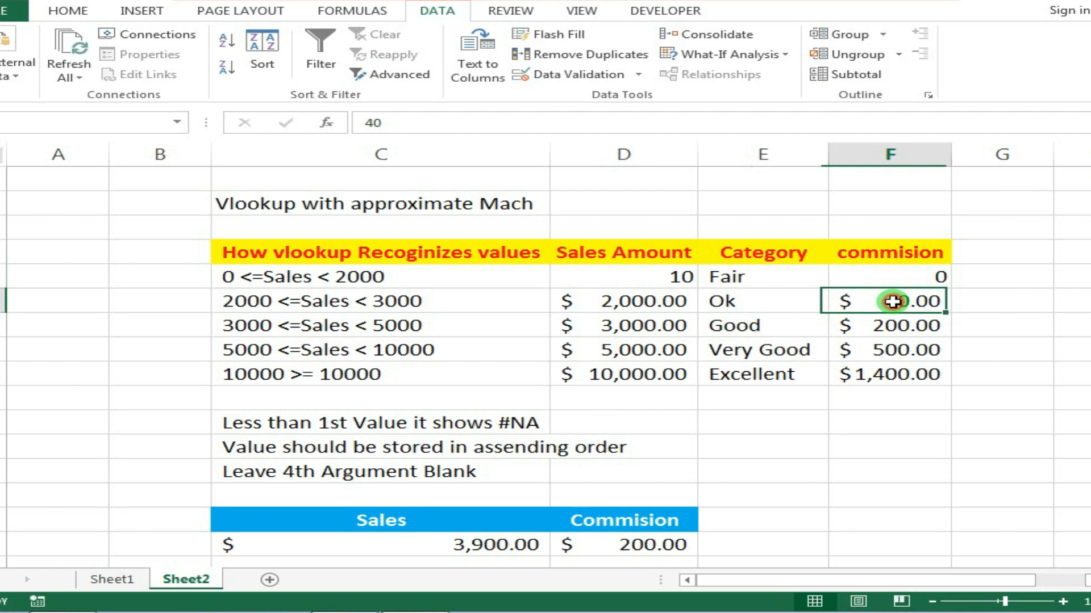
pyautogui.click(651, 330)
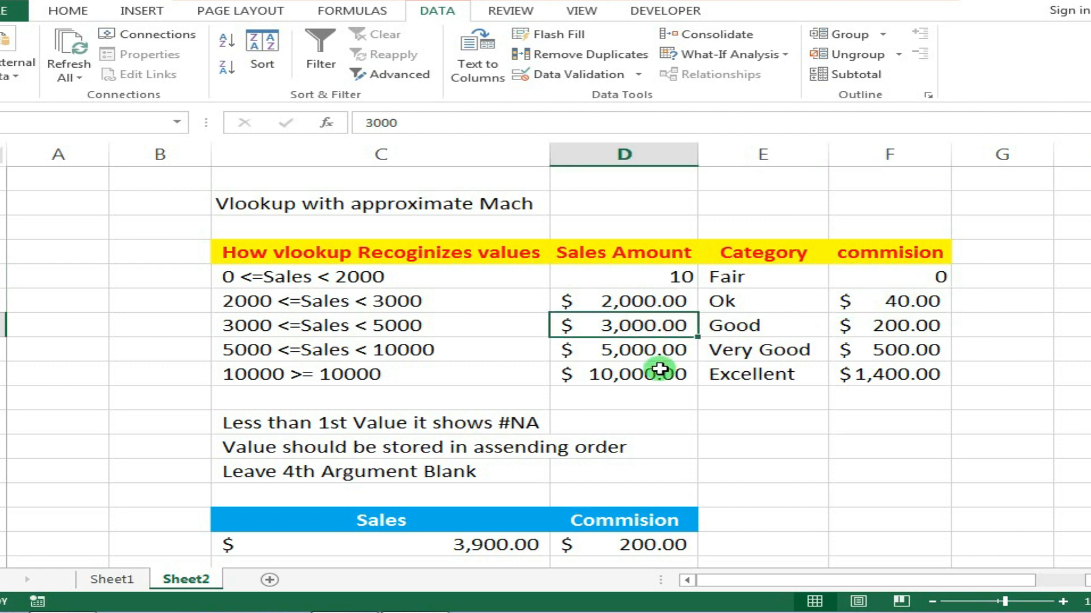
pyautogui.click(922, 326)
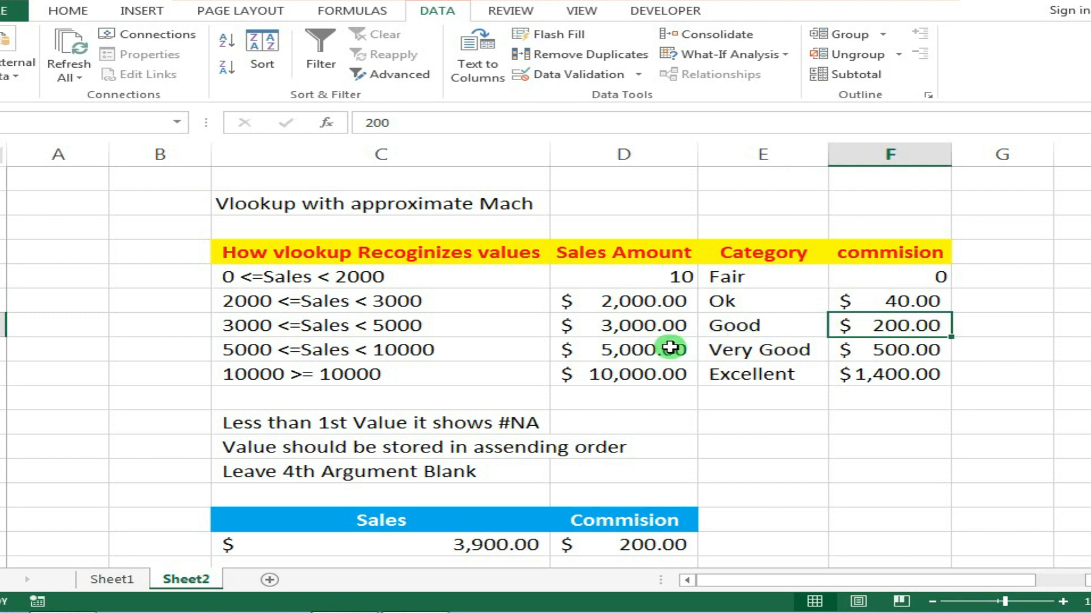
pyautogui.click(642, 348)
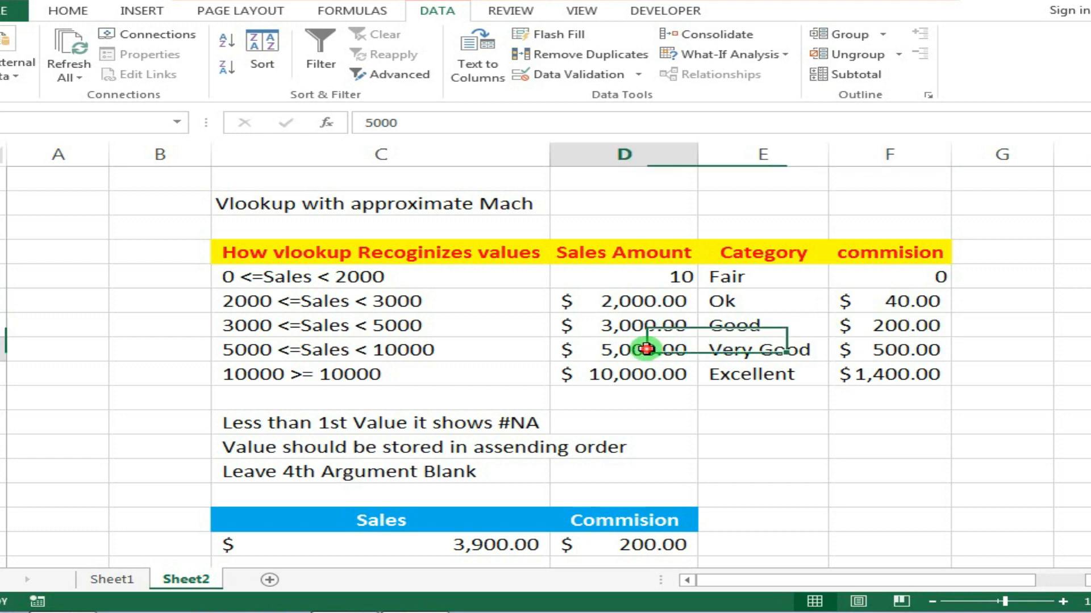
pyautogui.click(881, 348)
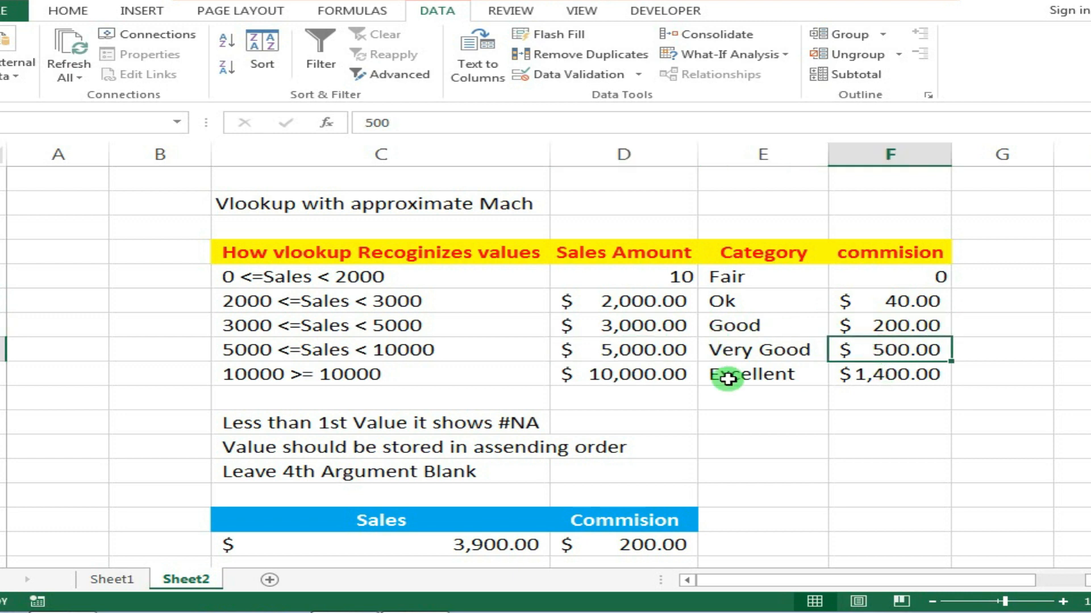
pyautogui.moveTo(642, 295); pyautogui.dragTo(852, 375)
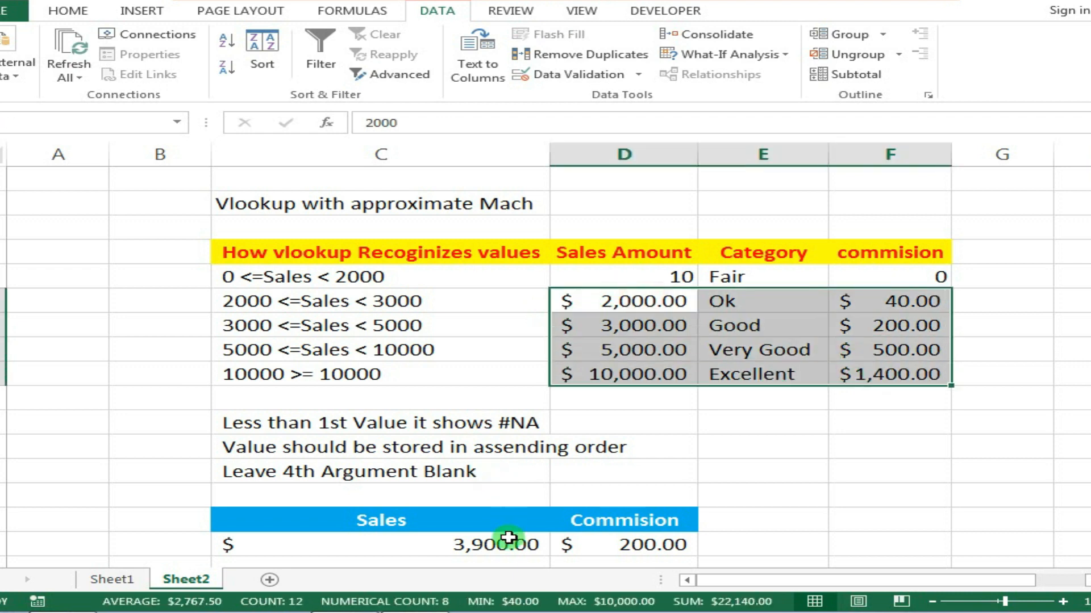
# Set the sales value in C16 to 2500 to test the approximate-match commission lookup
pyautogui.click(483, 543)
pyautogui.scroll(-1, 446, 517)
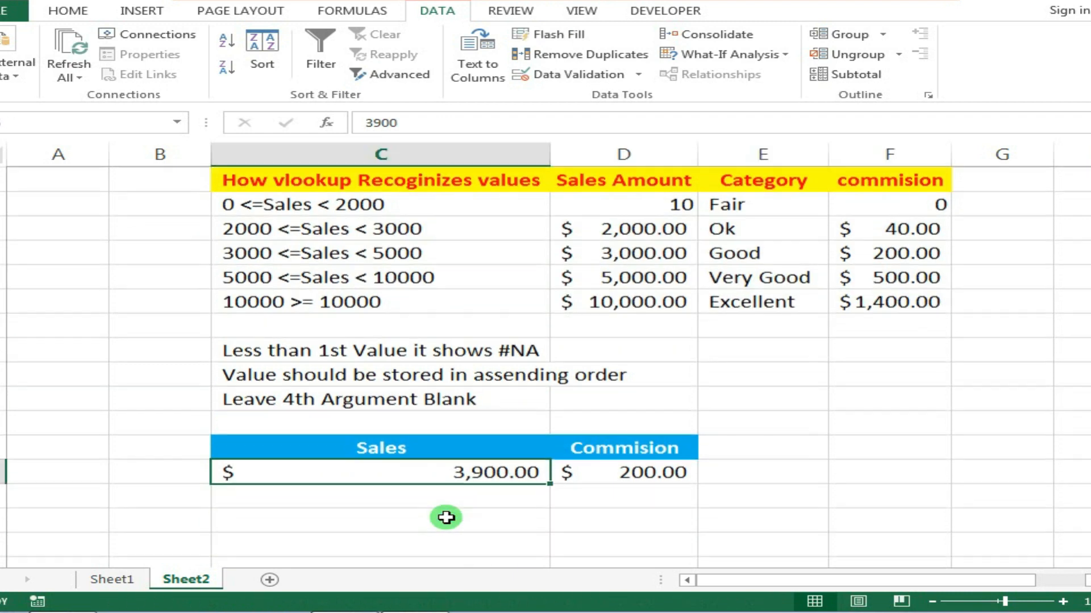
pyautogui.moveTo(626, 232); pyautogui.dragTo(628, 250)
pyautogui.click(652, 229)
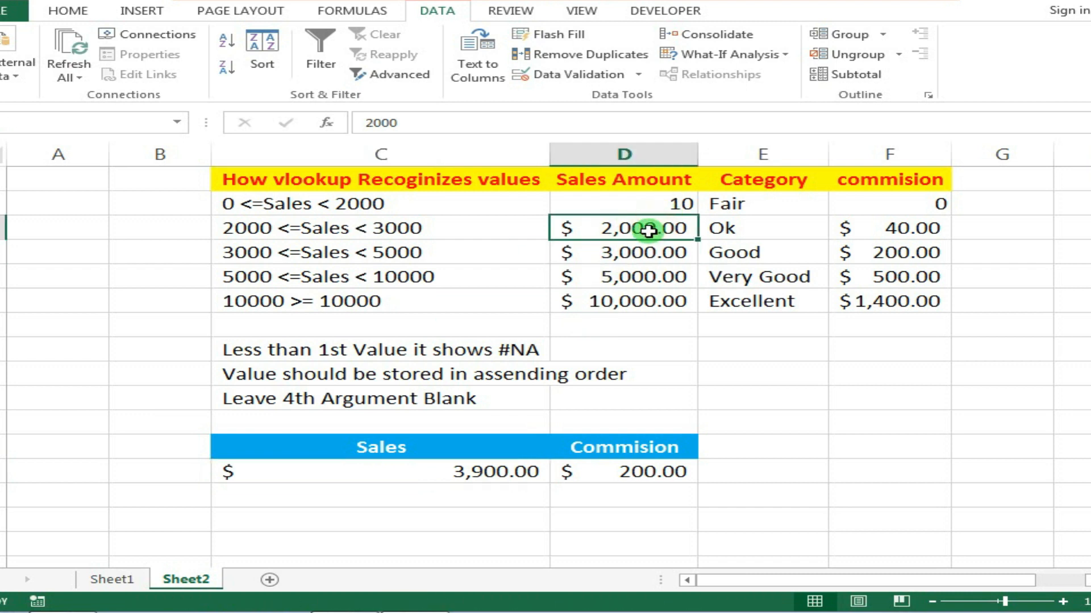
pyautogui.click(487, 474)
pyautogui.write('25')
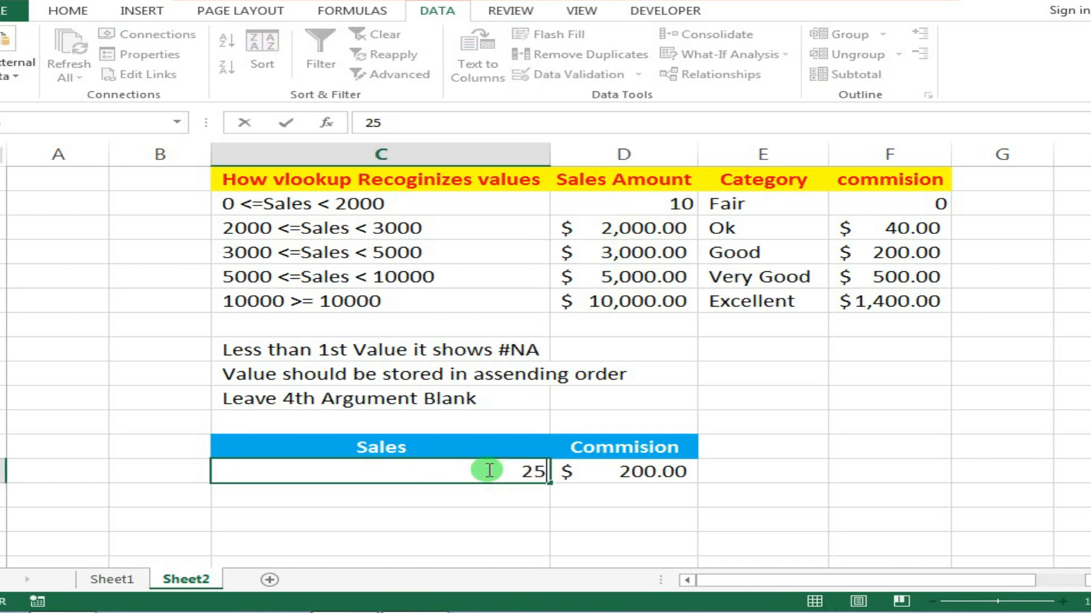
pyautogui.press('Return')
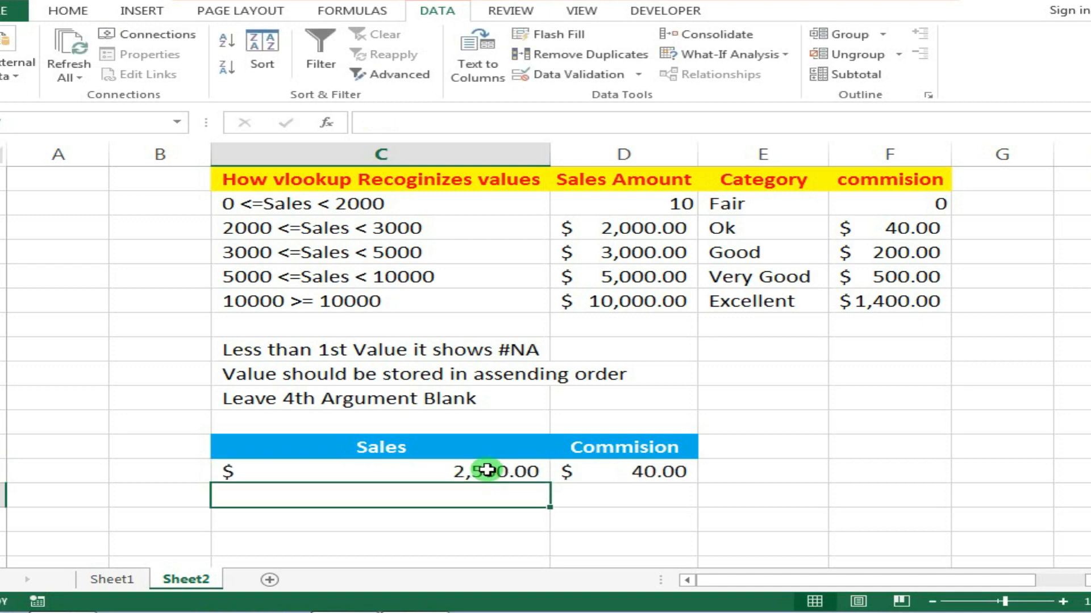
# Compare the commission returned in D16 for the sales in C16 with the matching tier in D6:F6
pyautogui.click(575, 471)
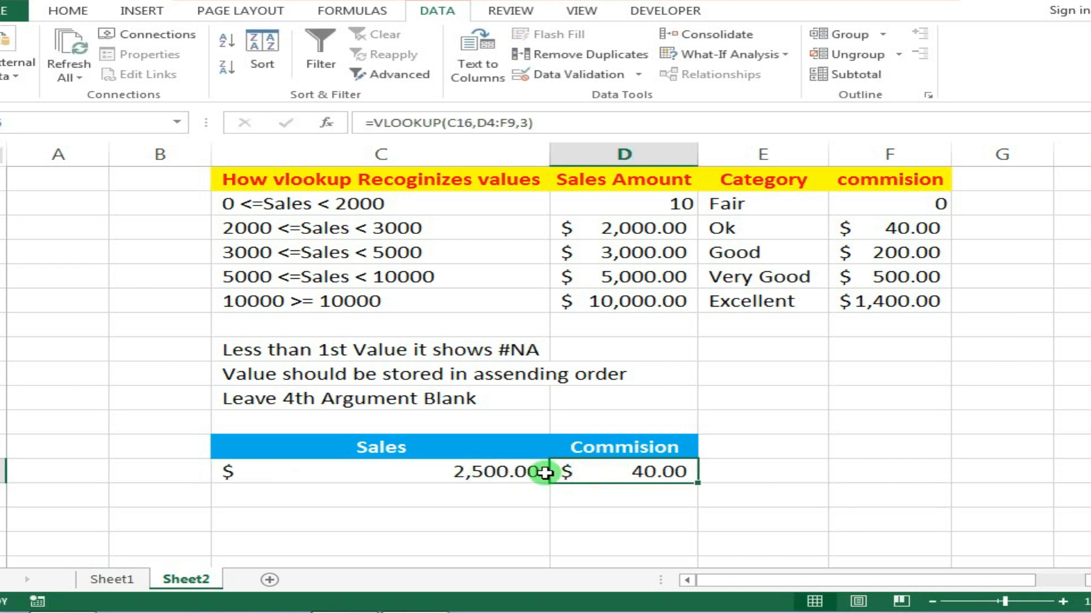
pyautogui.moveTo(653, 229); pyautogui.dragTo(659, 293)
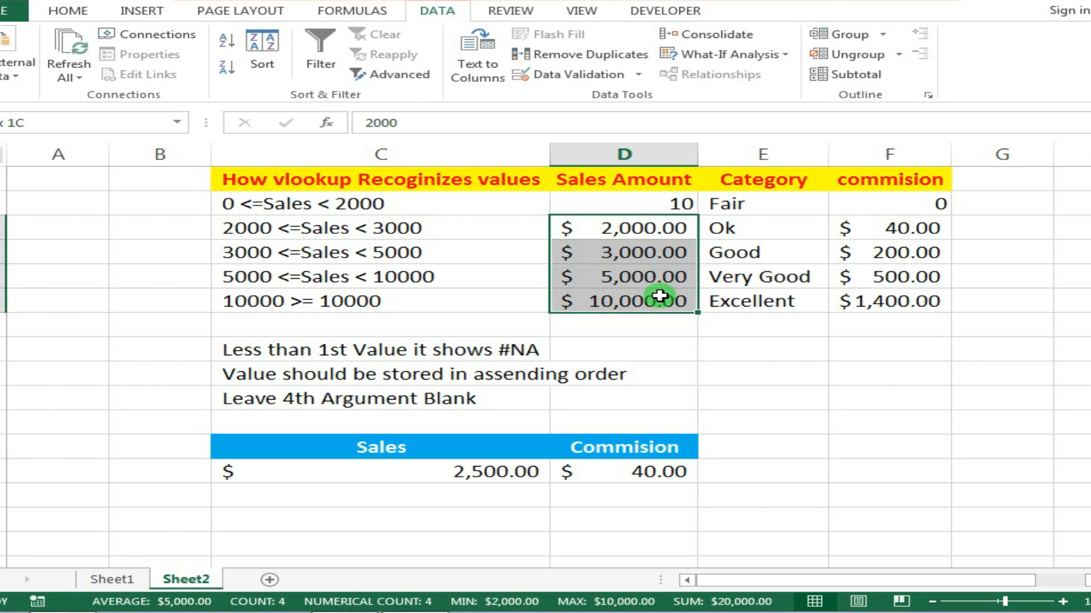
pyautogui.click(481, 475)
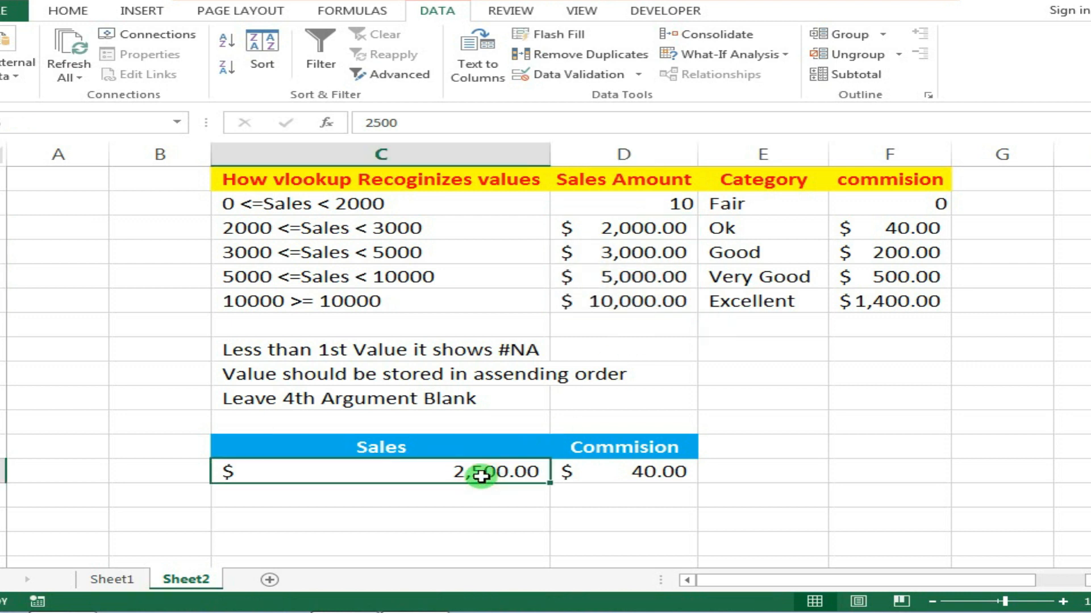
pyautogui.moveTo(893, 232); pyautogui.dragTo(653, 226)
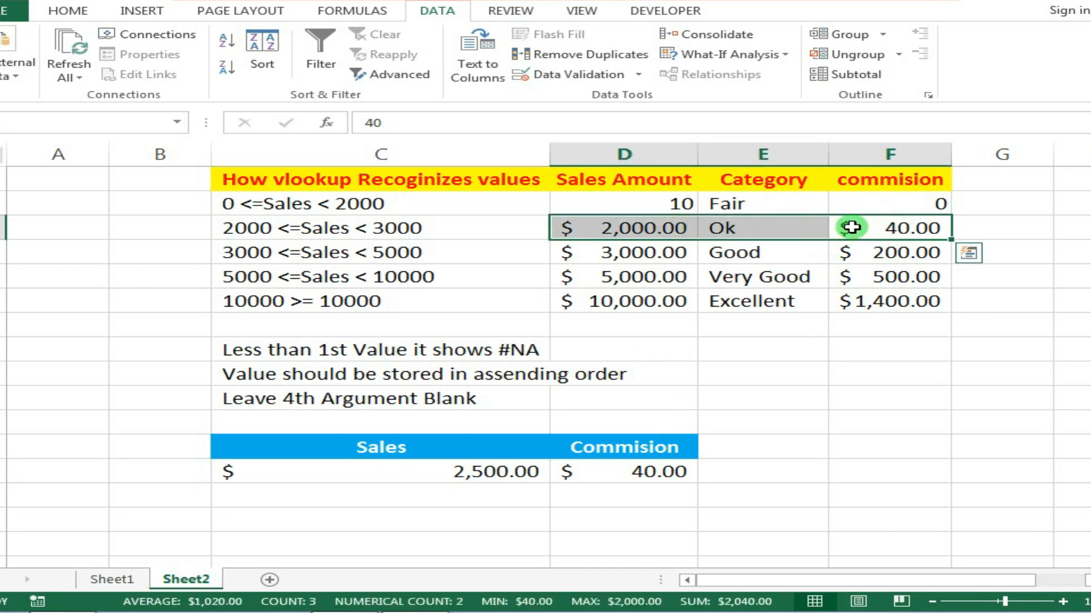
# Examine each sales range in C5:C9 together with its commission in F5:F9
pyautogui.click(339, 234)
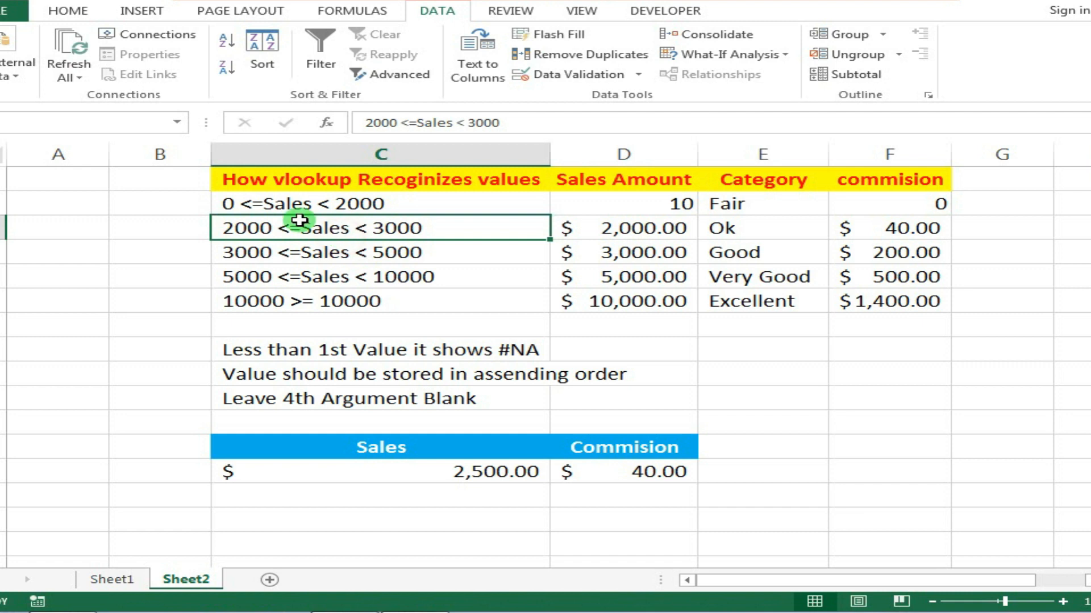
pyautogui.click(274, 206)
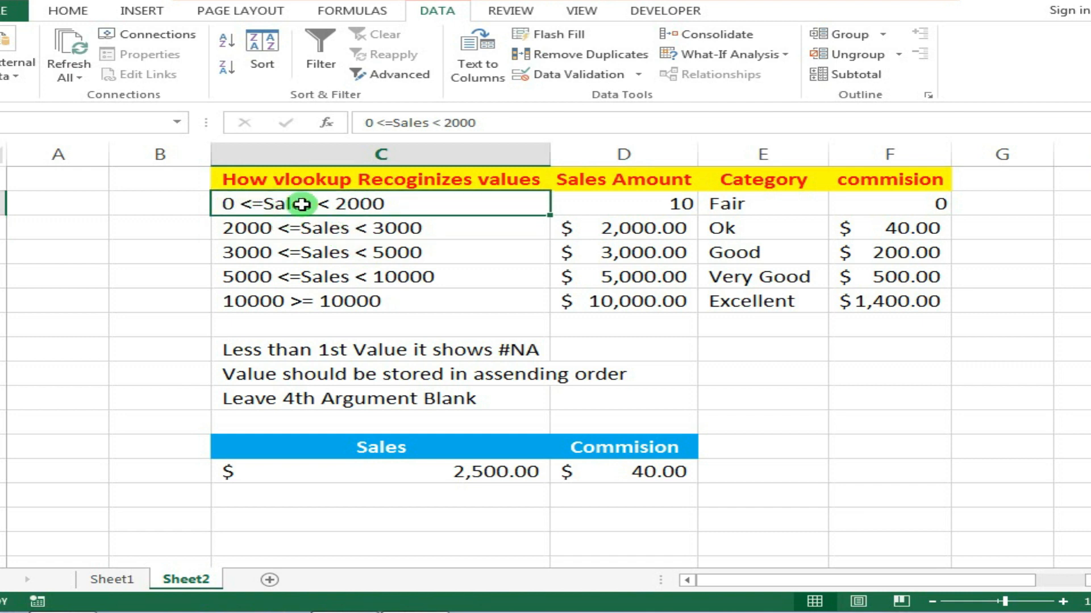
pyautogui.click(920, 203)
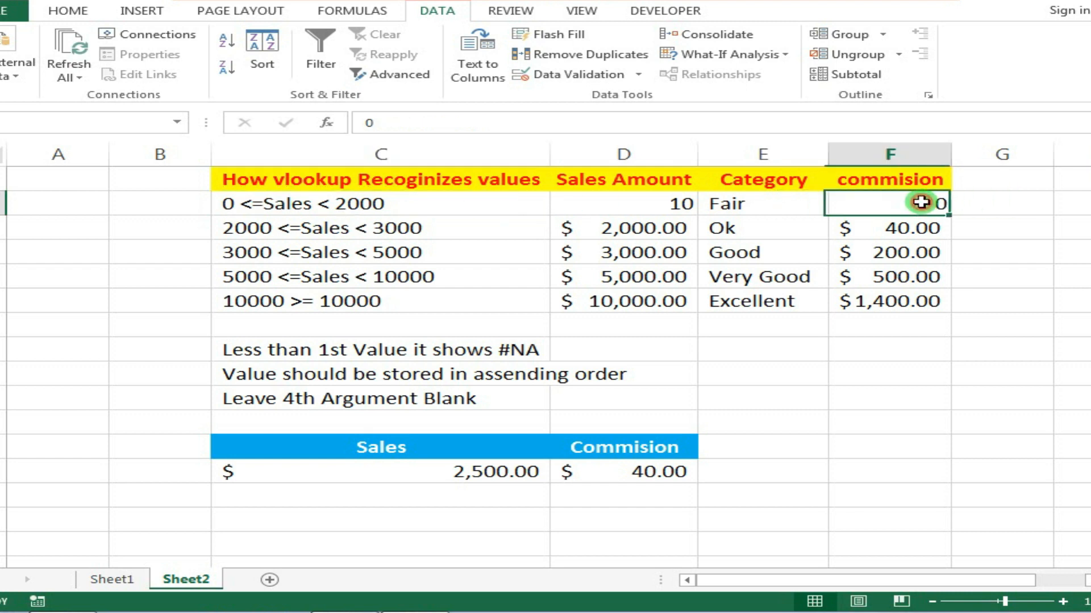
pyautogui.click(262, 229)
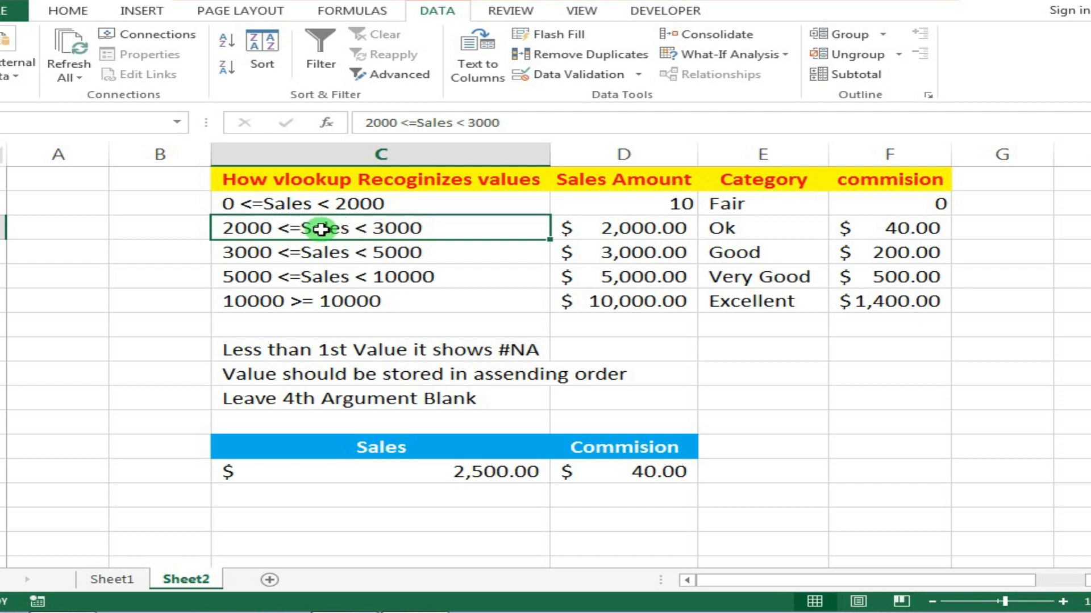
pyautogui.click(906, 232)
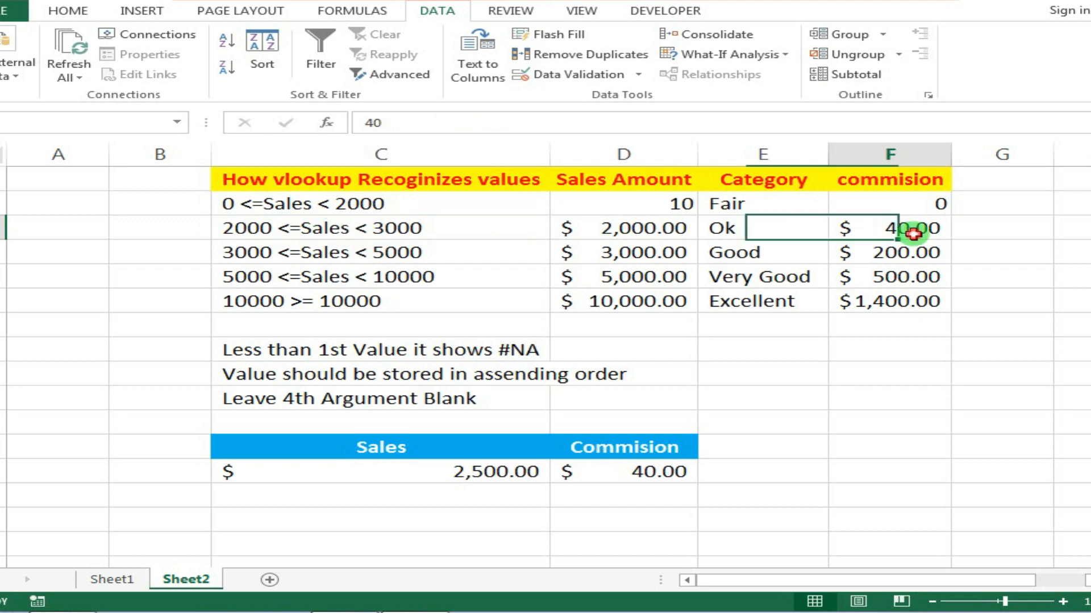
pyautogui.click(218, 252)
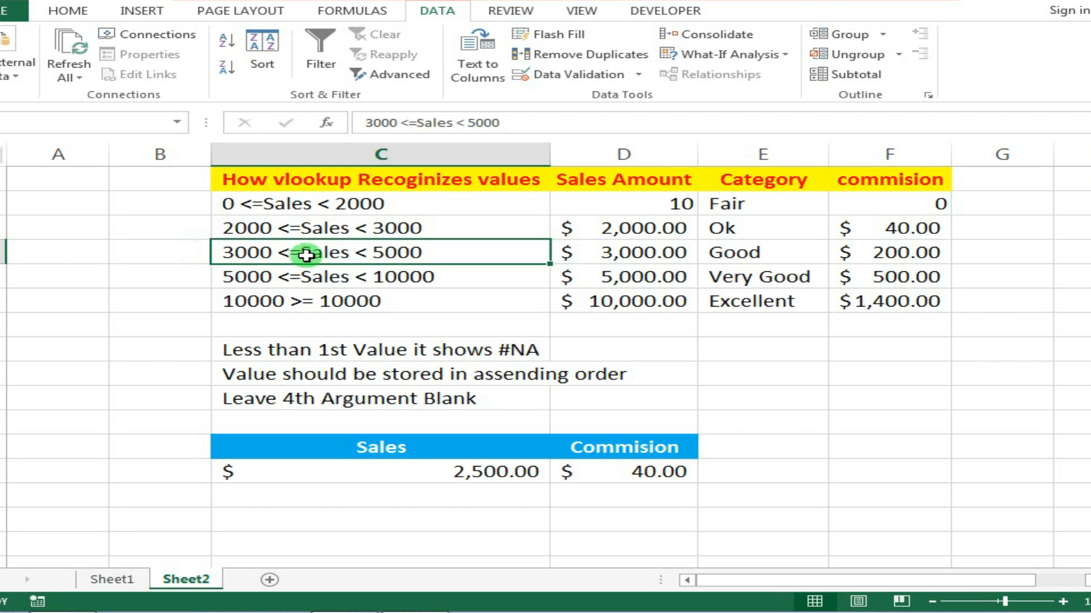
pyautogui.click(879, 259)
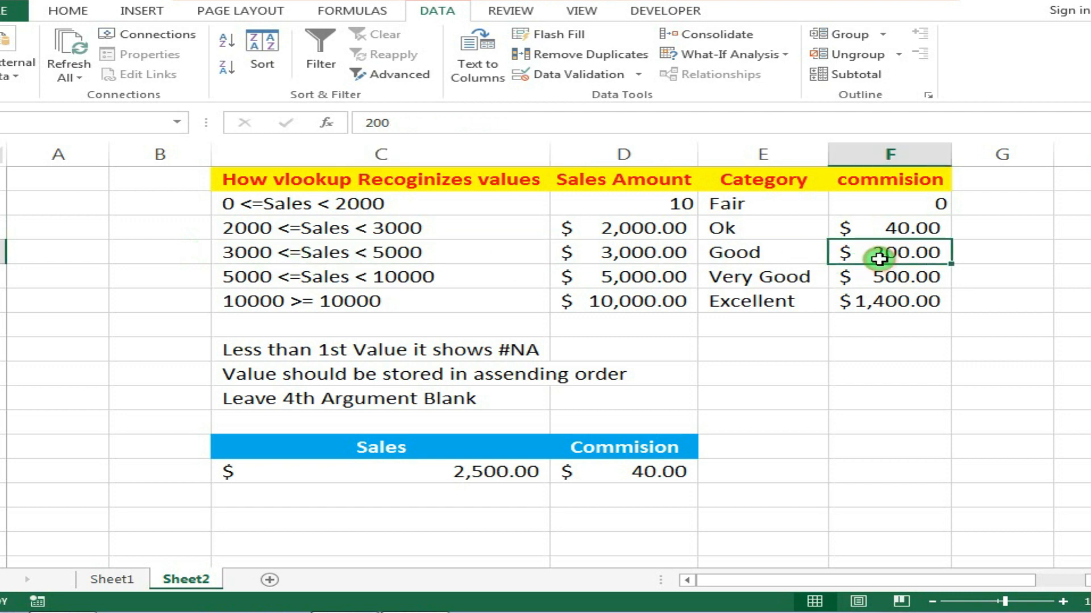
pyautogui.moveTo(263, 275); pyautogui.dragTo(844, 267)
pyautogui.click(242, 303)
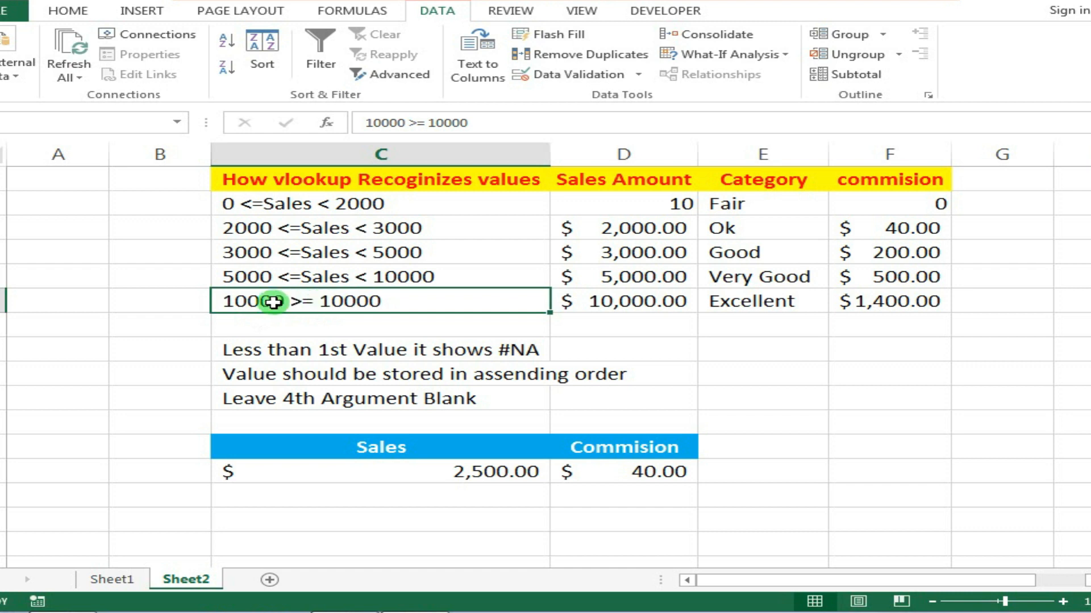
pyautogui.click(888, 303)
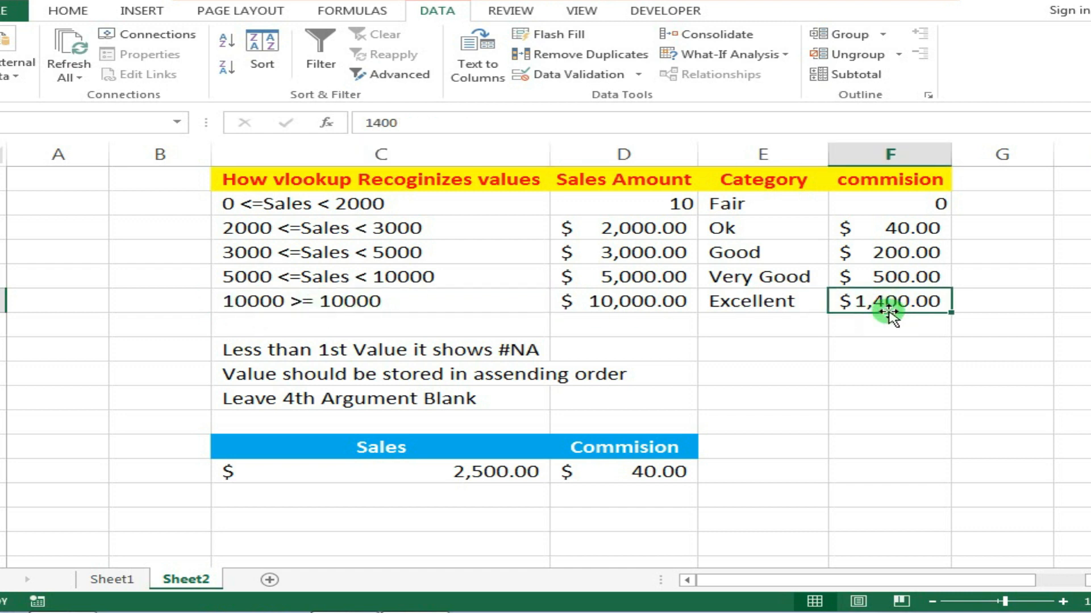
# Inspect the VLOOKUP formula behind the commission in D16
pyautogui.click(563, 467)
pyautogui.click(538, 494)
pyautogui.click(600, 472)
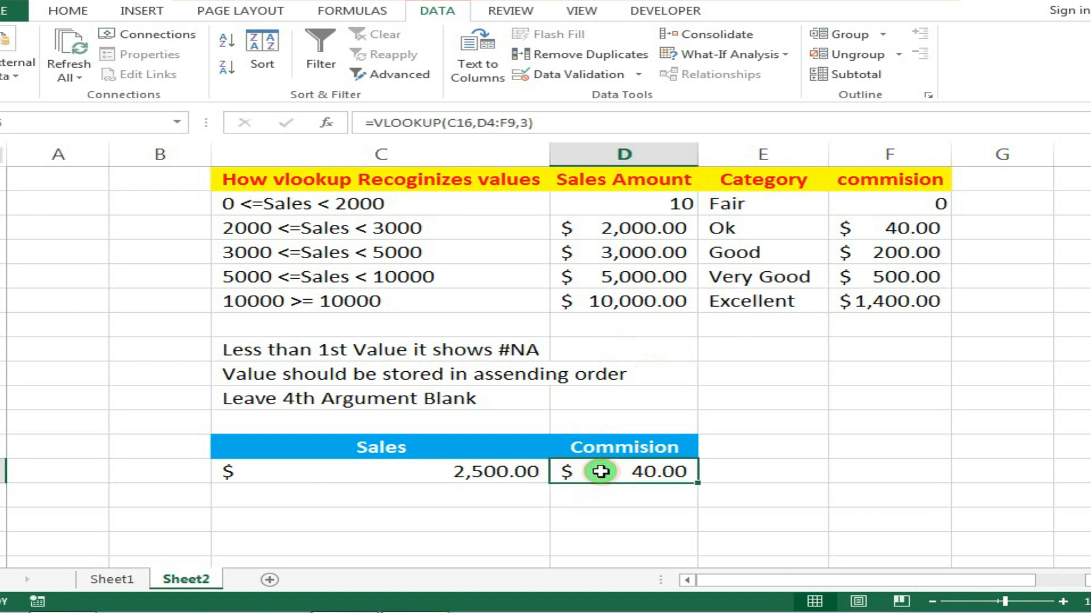
# Rebuild the commission formula in D16 as =VLOOKUP(C16,D4:F9,3,TRUE), stating the approximate match explicitly
pyautogui.press('Delete')
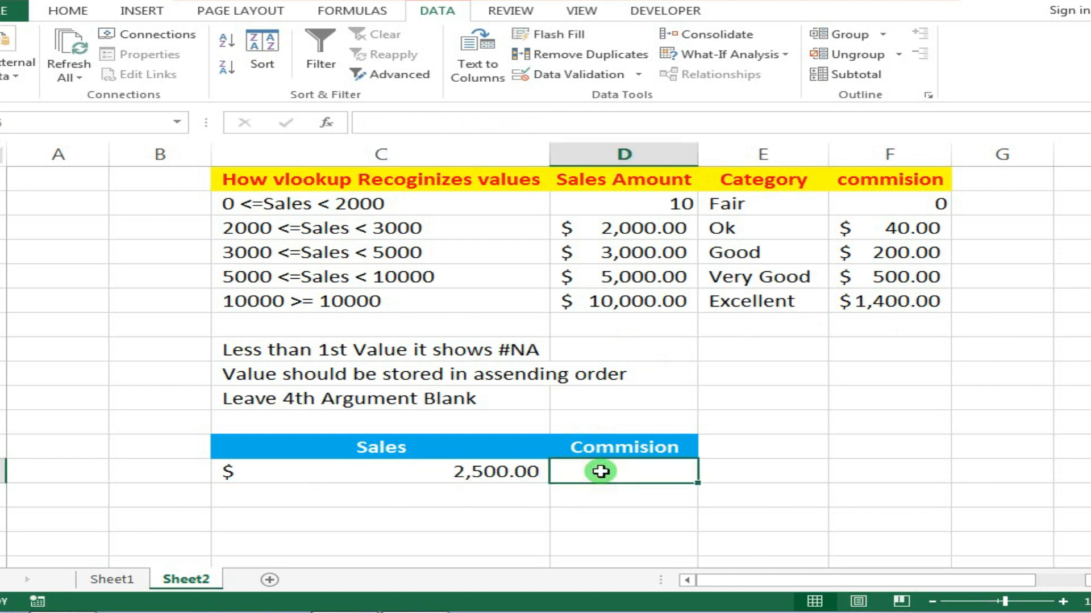
pyautogui.write('=vl')
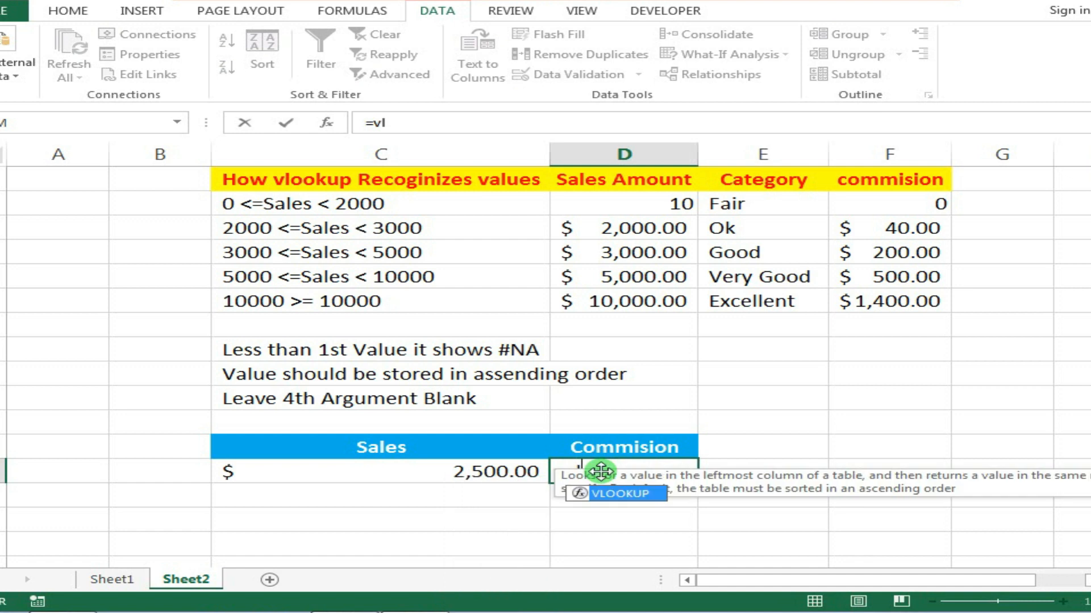
pyautogui.press('Tab')
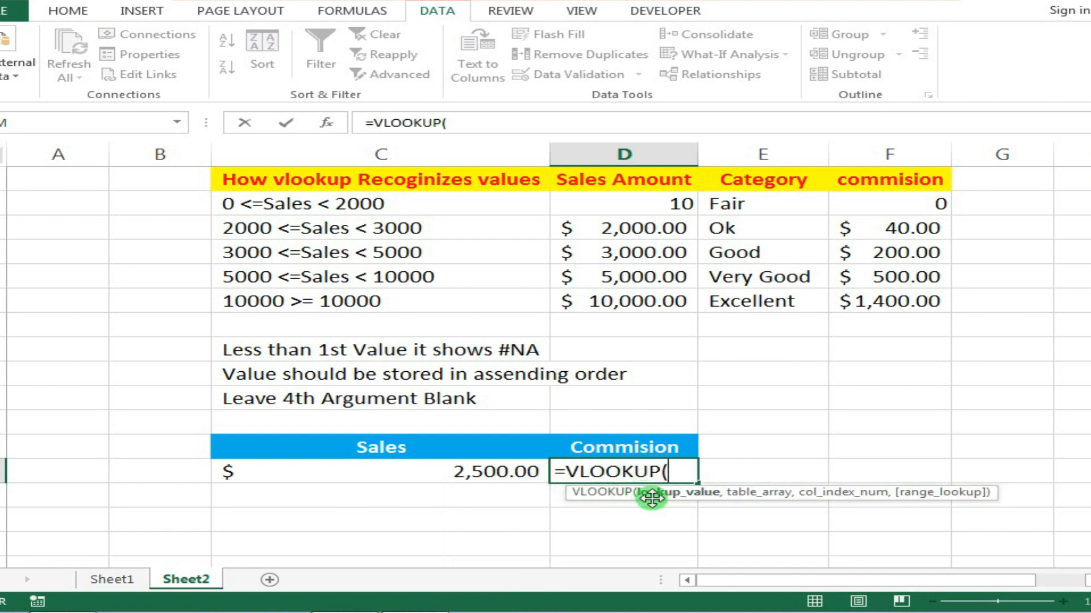
pyautogui.click(487, 473)
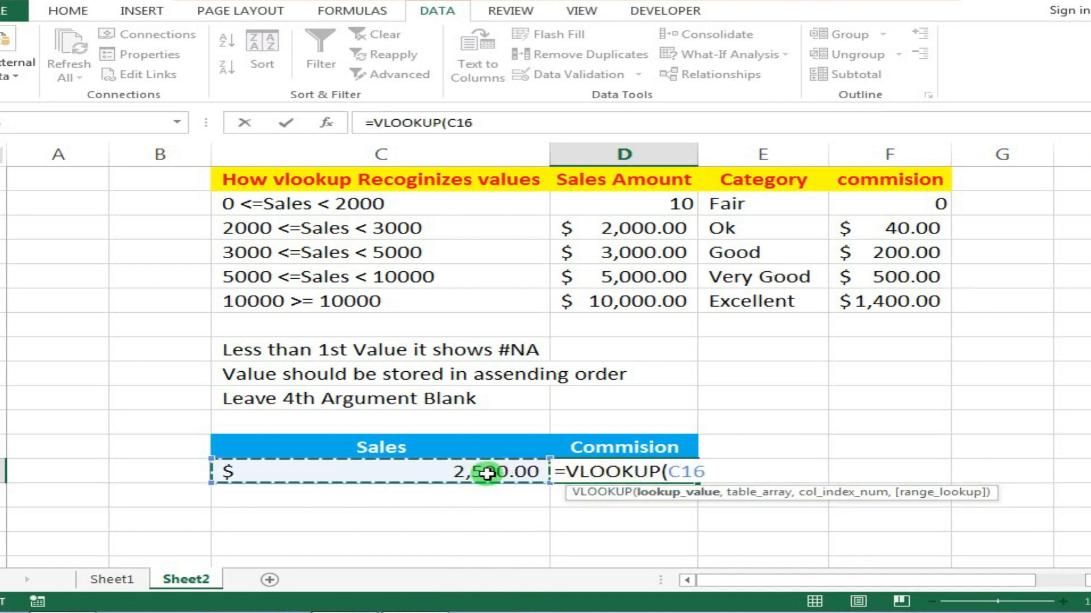
pyautogui.write(',')
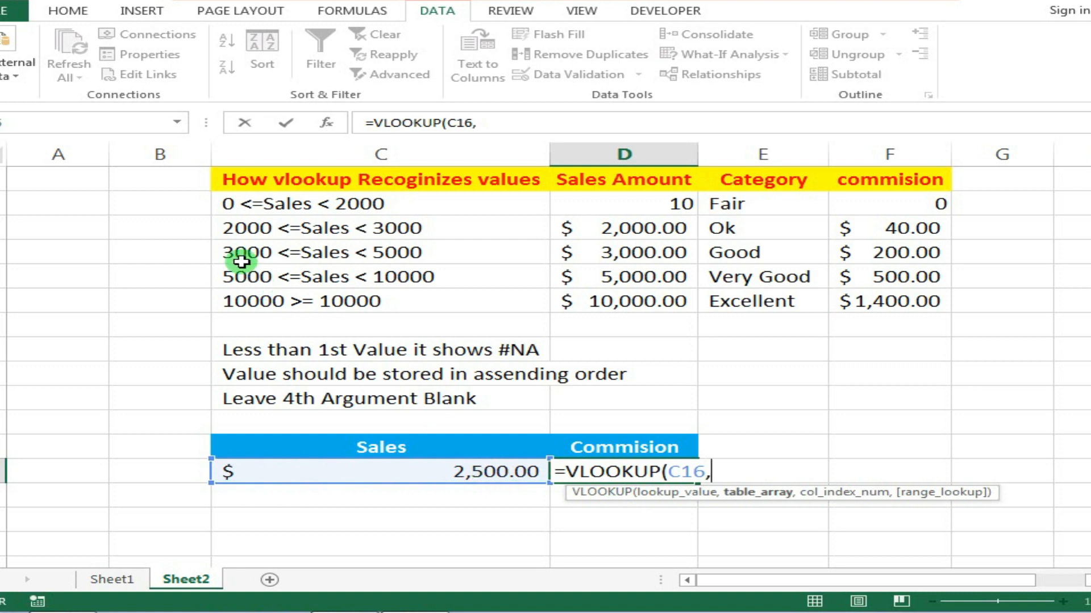
pyautogui.moveTo(227, 173); pyautogui.dragTo(358, 299)
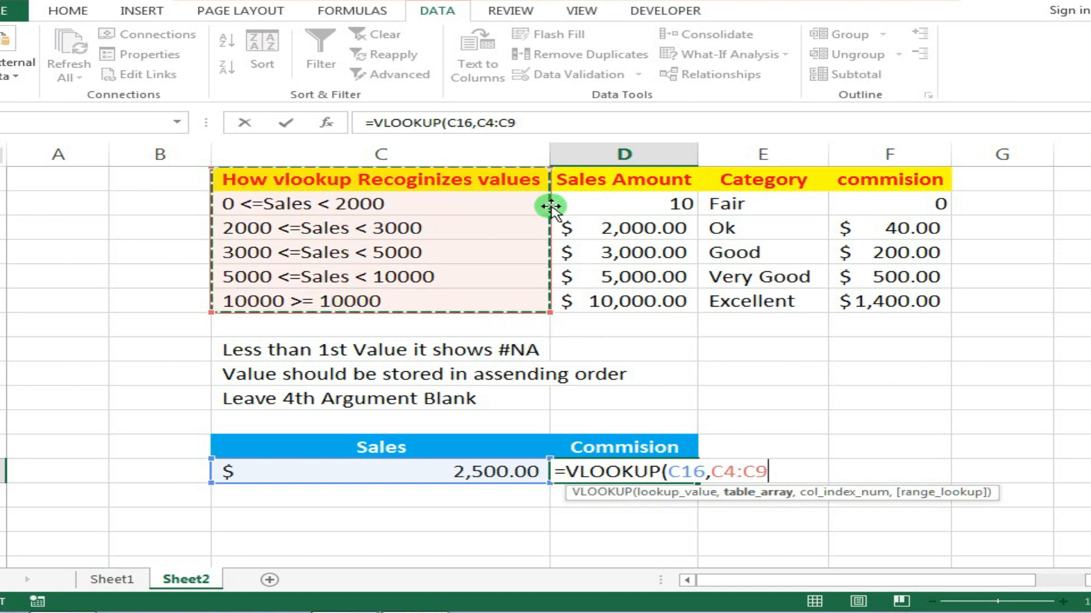
pyautogui.moveTo(574, 179); pyautogui.dragTo(875, 304)
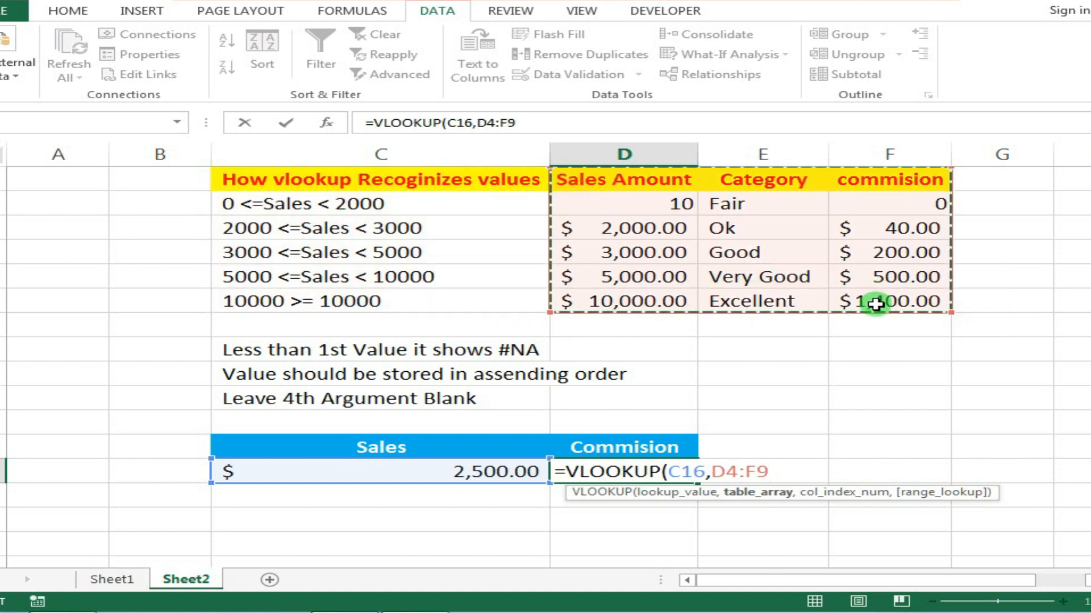
pyautogui.write(',3')
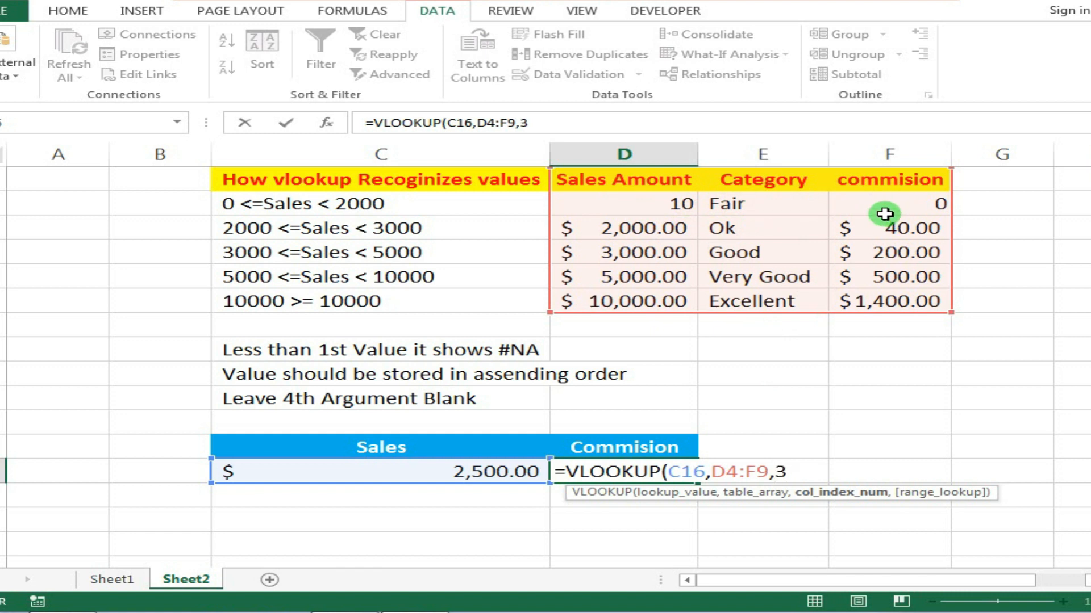
pyautogui.write(',')
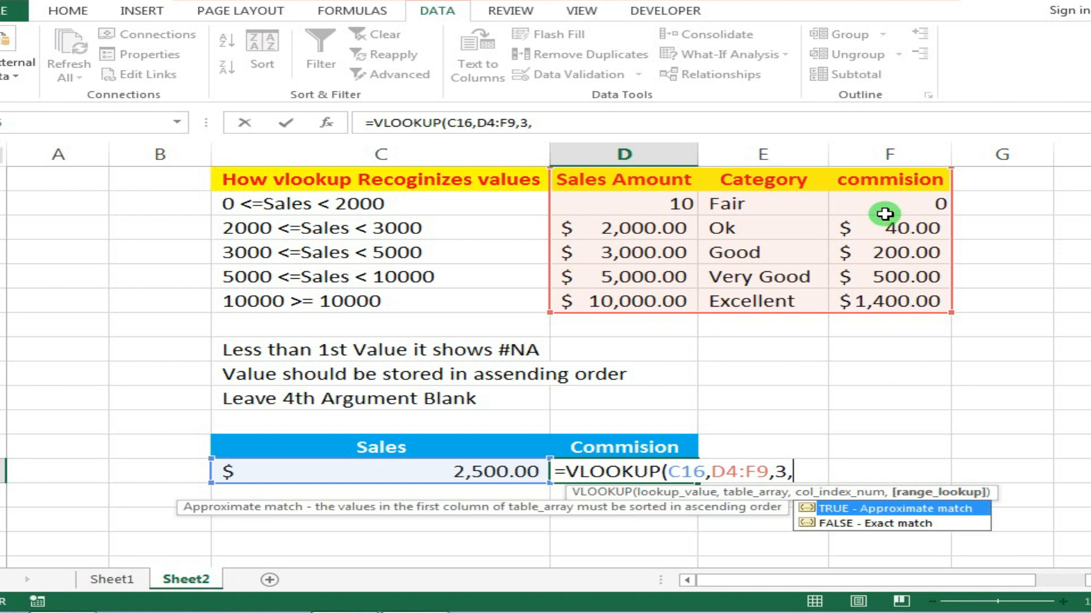
pyautogui.doubleClick(897, 509)
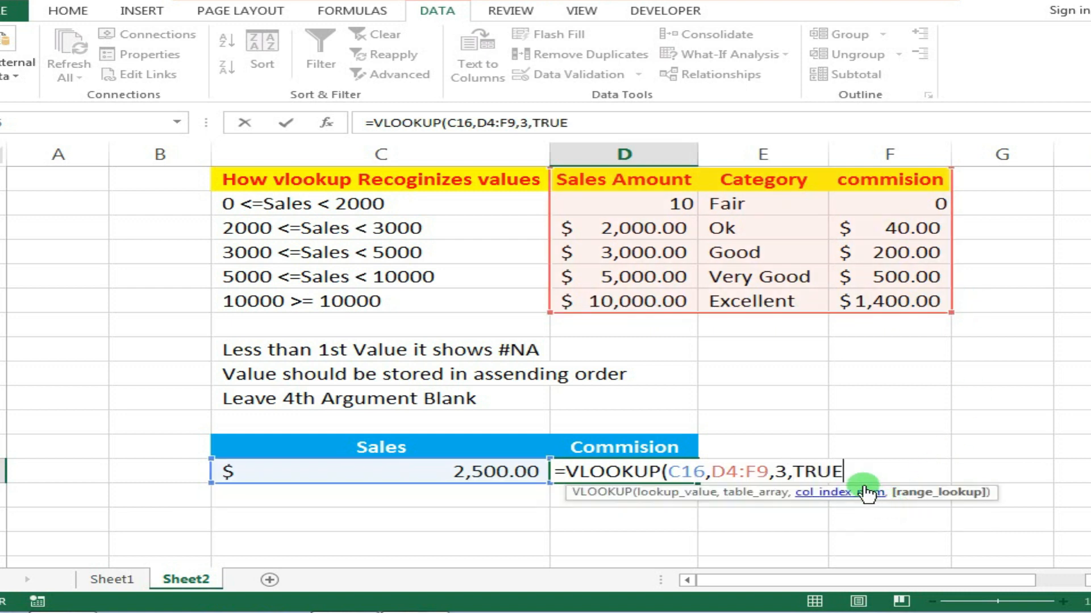
pyautogui.press('Return')
pyautogui.click(616, 475)
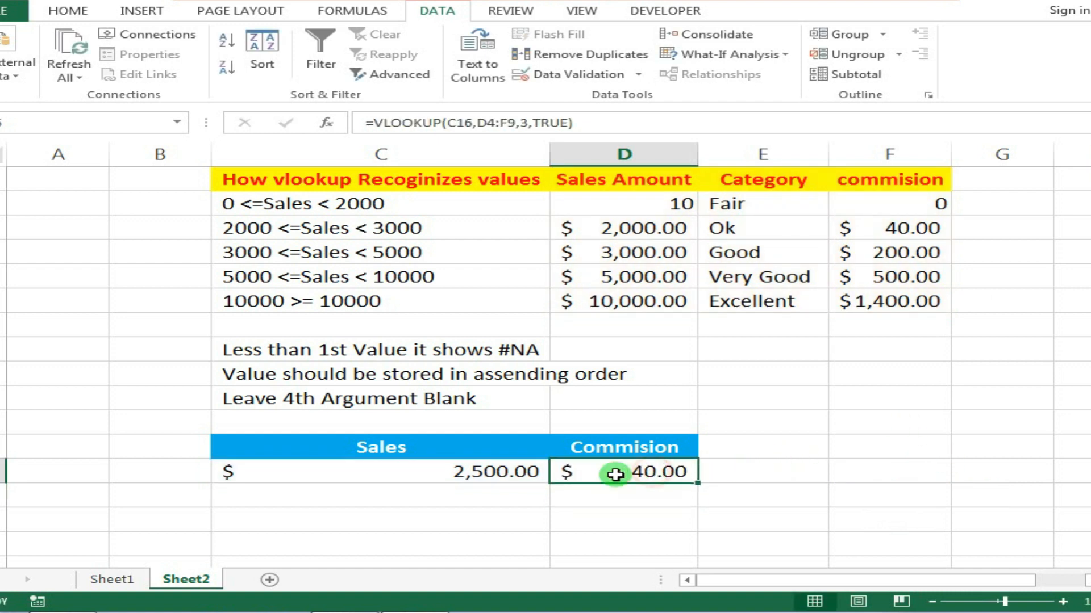
# Set the sales in C16 to 4000 and compare the commission in D16 with the 3000 to 5000 tier in row 7
pyautogui.click(500, 472)
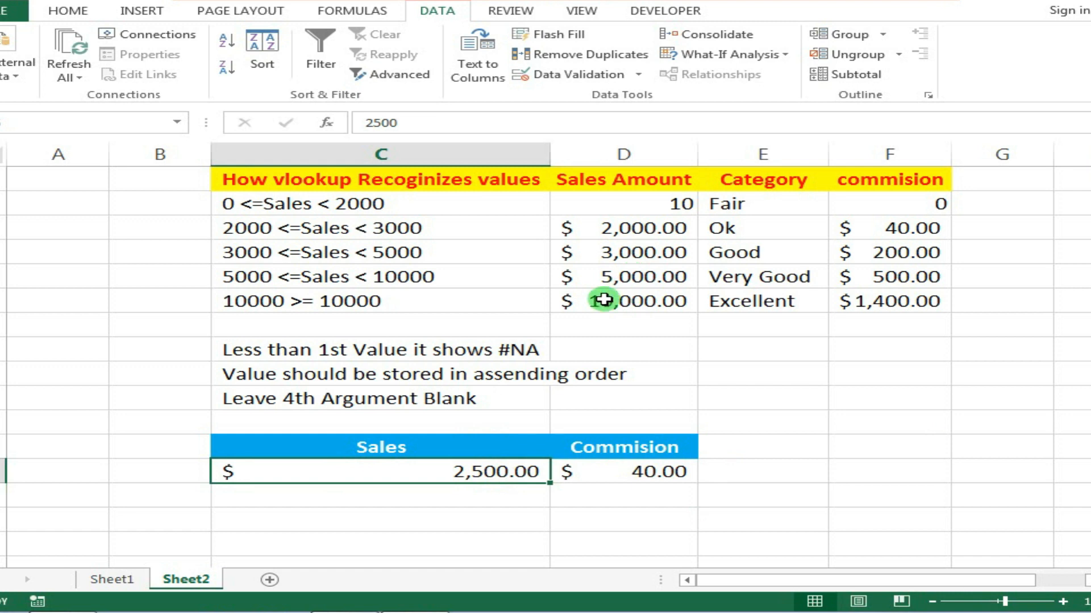
pyautogui.write('4000')
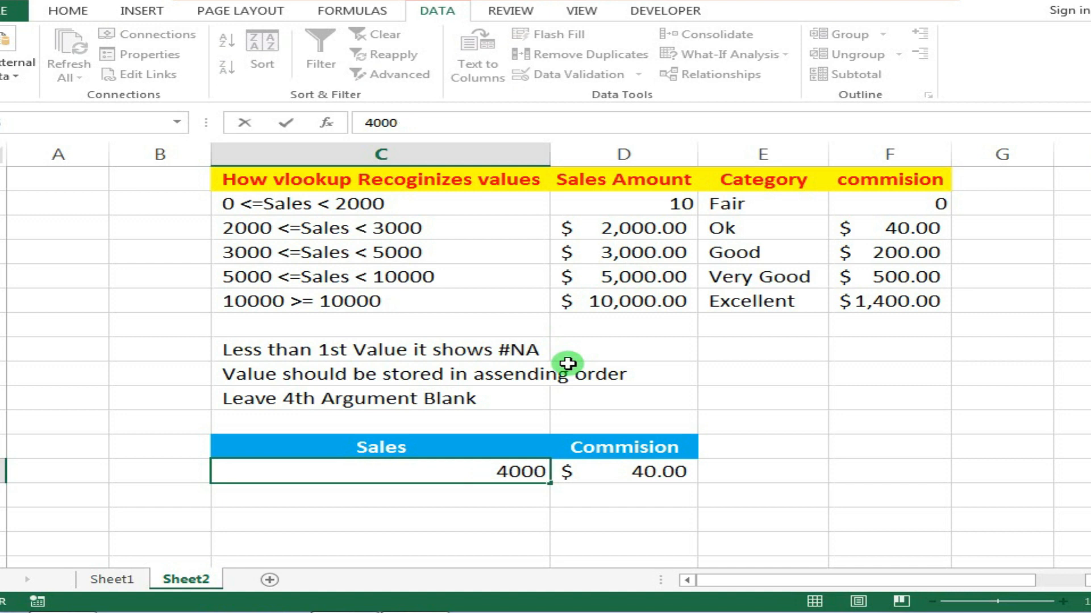
pyautogui.press('Return')
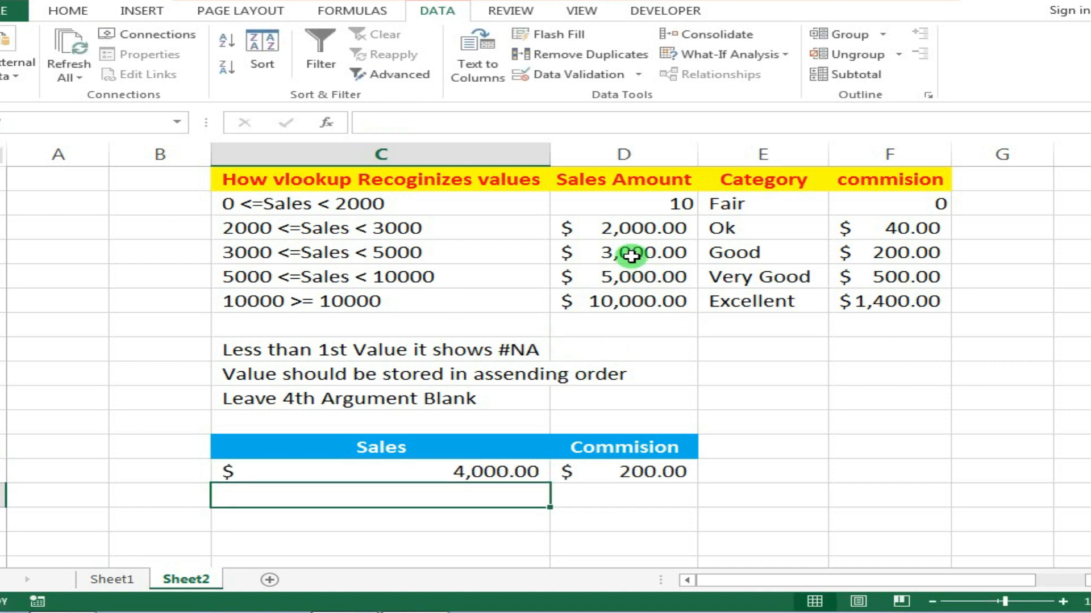
pyautogui.moveTo(630, 256); pyautogui.dragTo(628, 275)
pyautogui.click(666, 473)
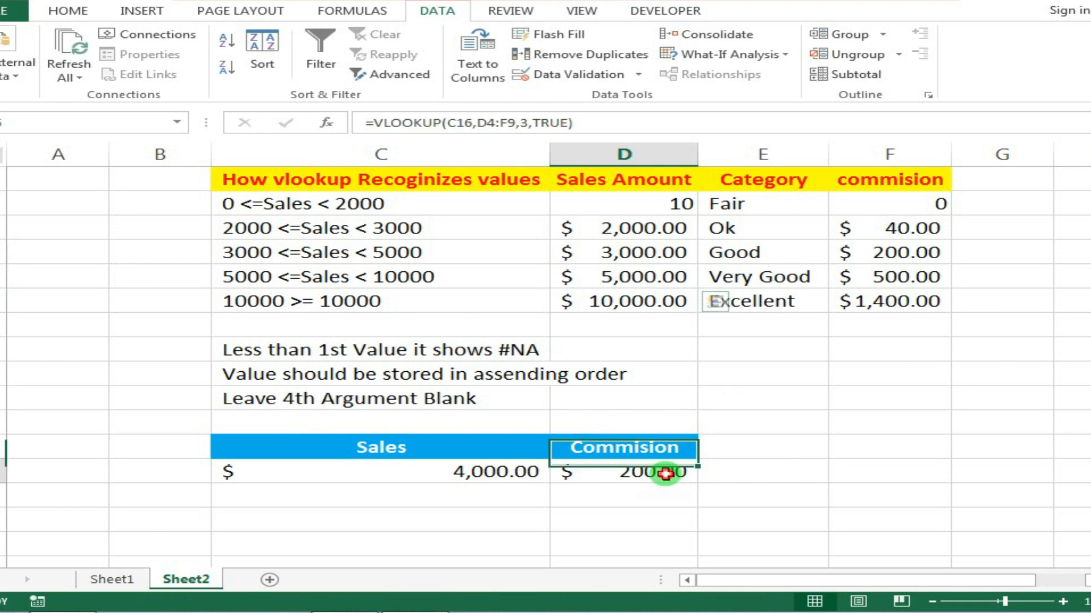
pyautogui.moveTo(863, 253); pyautogui.dragTo(657, 248)
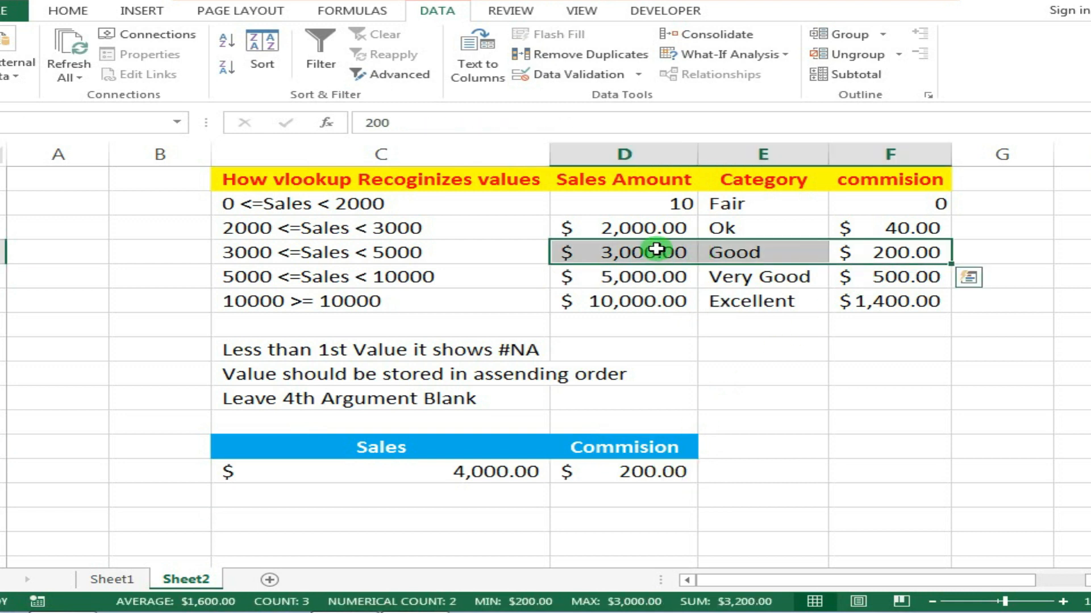
pyautogui.click(401, 248)
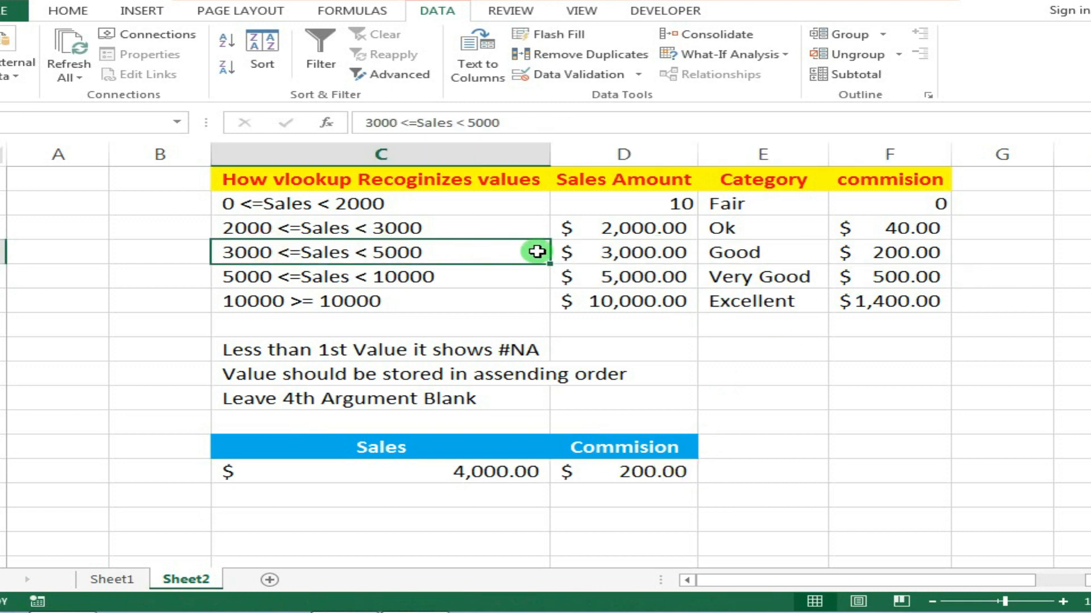
pyautogui.click(903, 256)
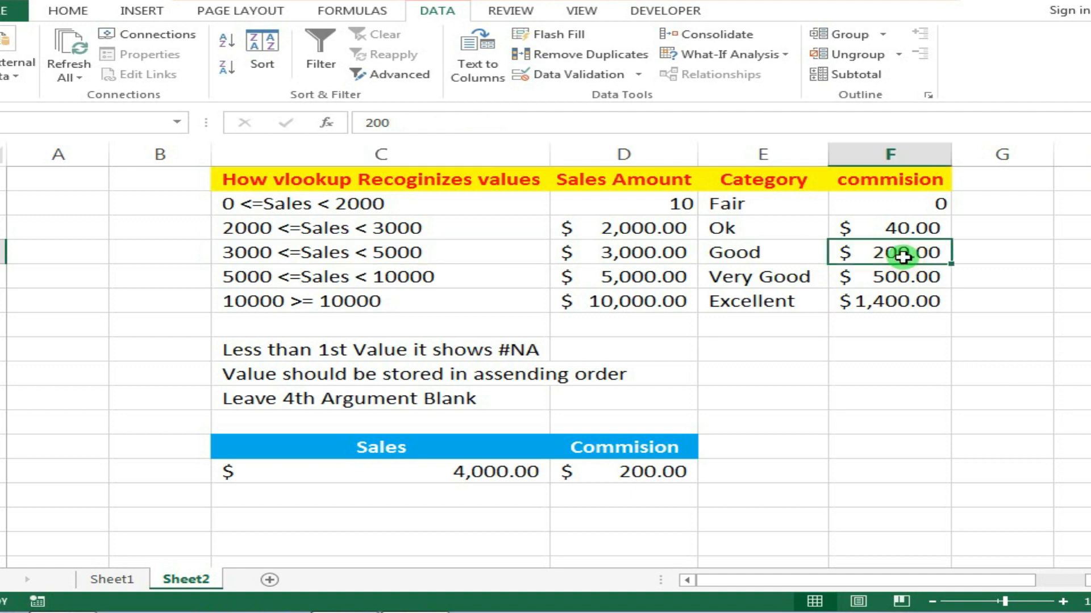
# Set the sales in C16 to 5000 to test the lookup at the exact start of a tier
pyautogui.click(498, 470)
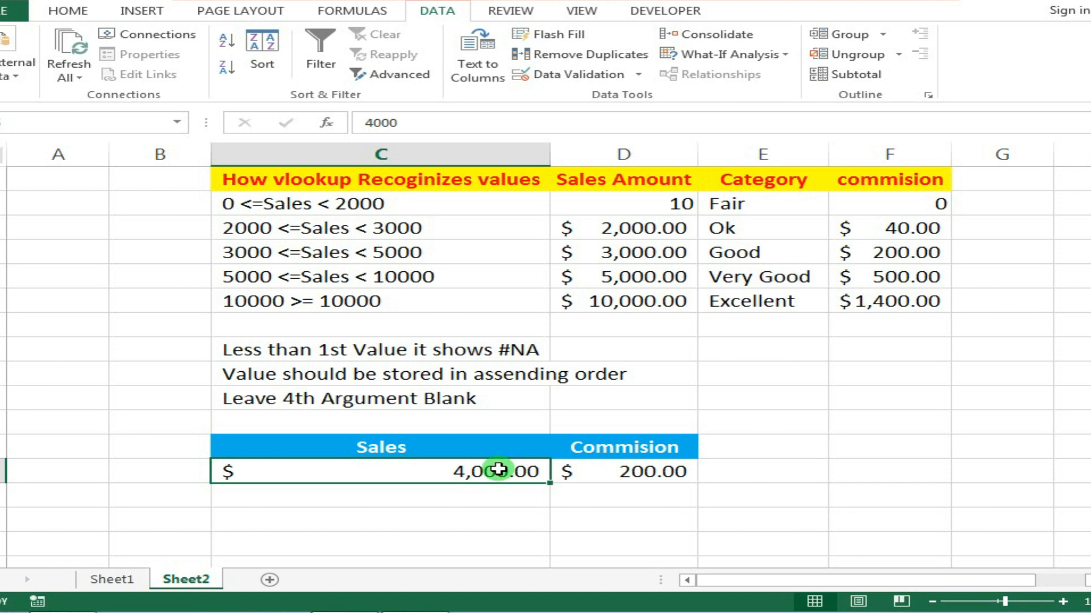
pyautogui.write('5')
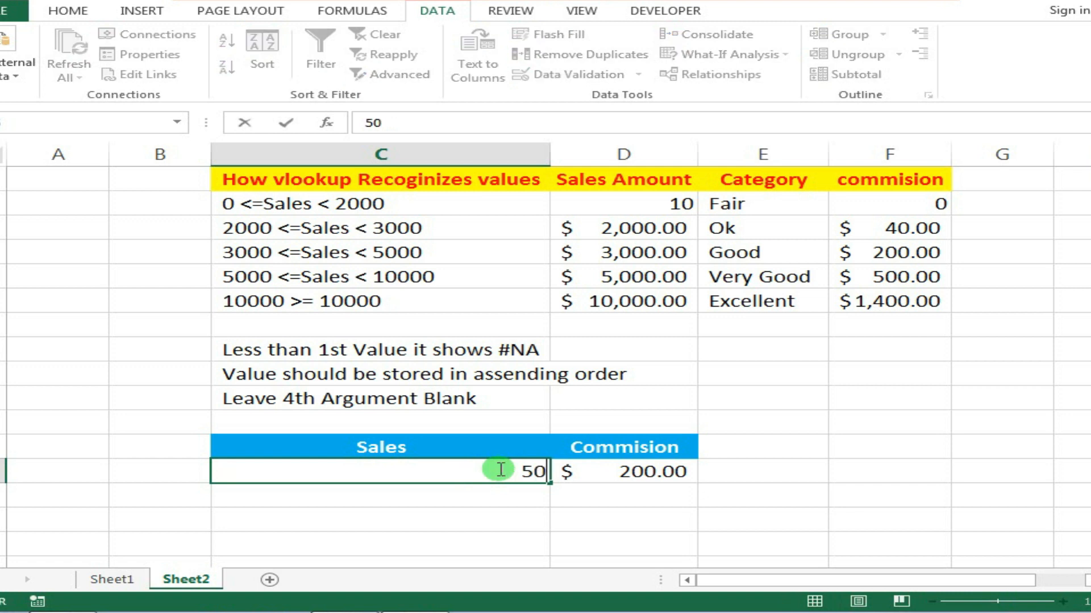
pyautogui.press('Return')
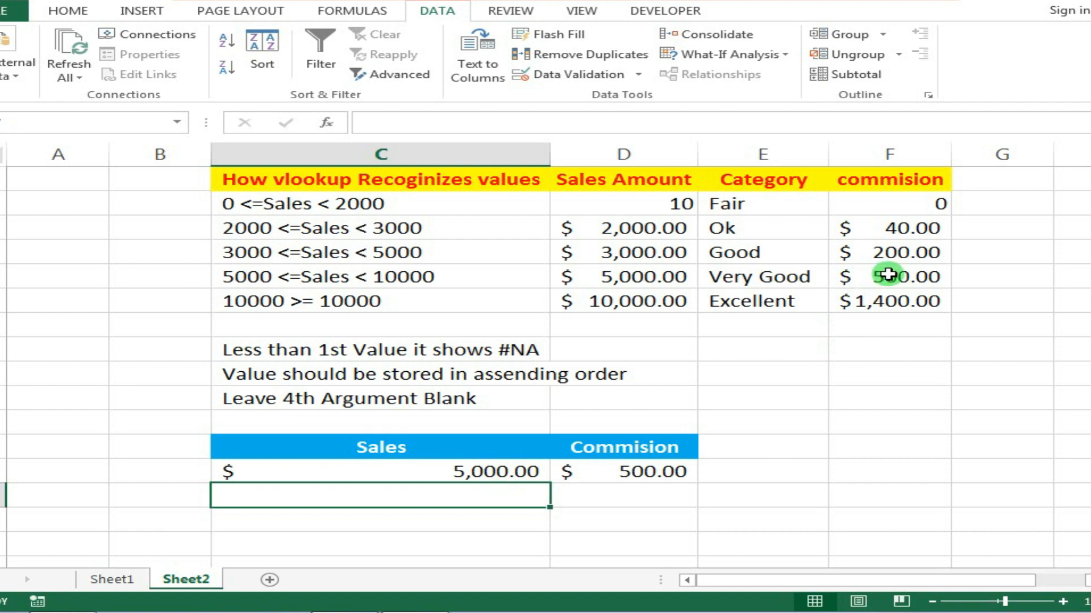
# Set the sales in C16 to 499 and check the commission returned in D16
pyautogui.click(517, 470)
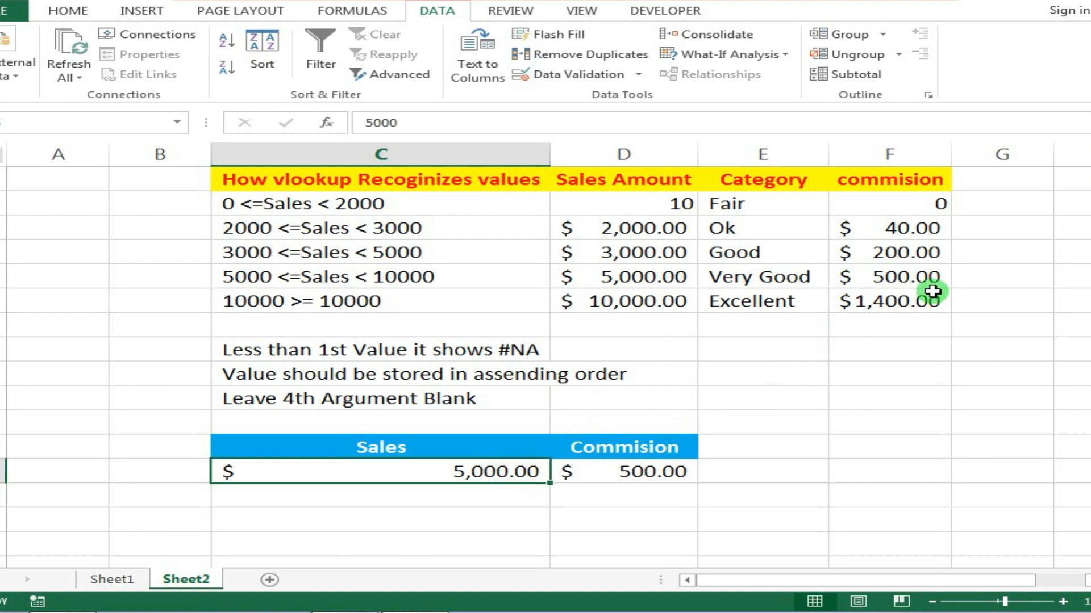
pyautogui.doubleClick(515, 476)
pyautogui.press('Return')
pyautogui.click(517, 476)
pyautogui.write('4')
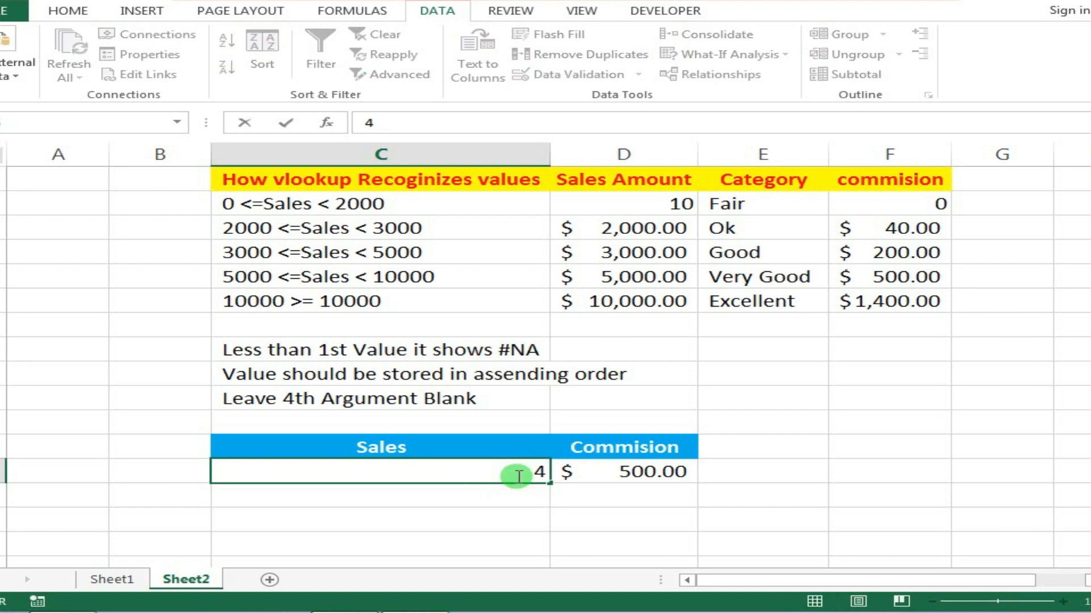
pyautogui.write('99')
pyautogui.press('Return')
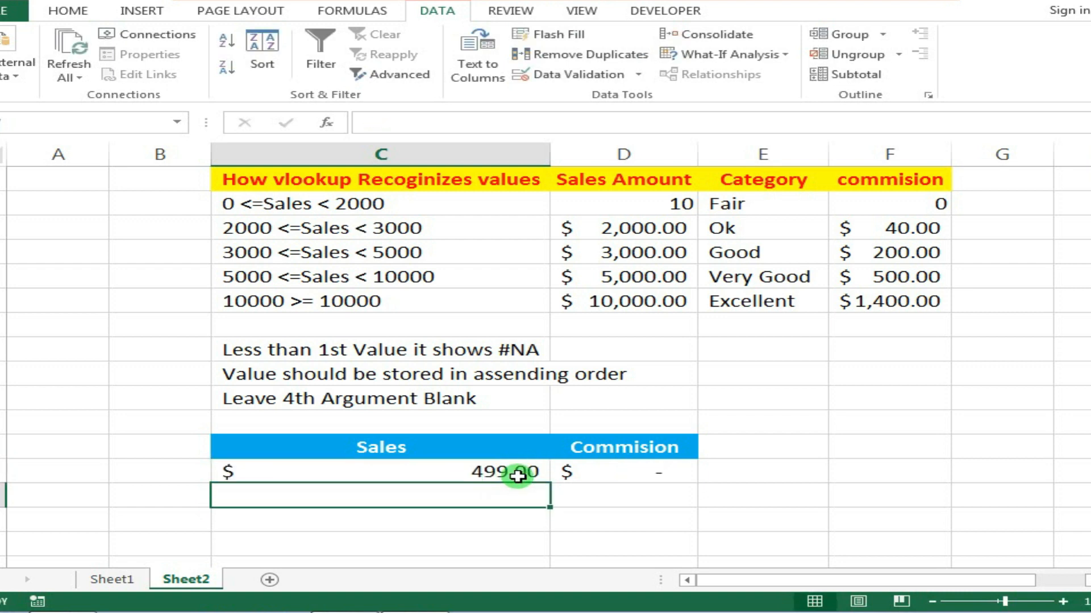
pyautogui.click(522, 471)
pyautogui.click(600, 471)
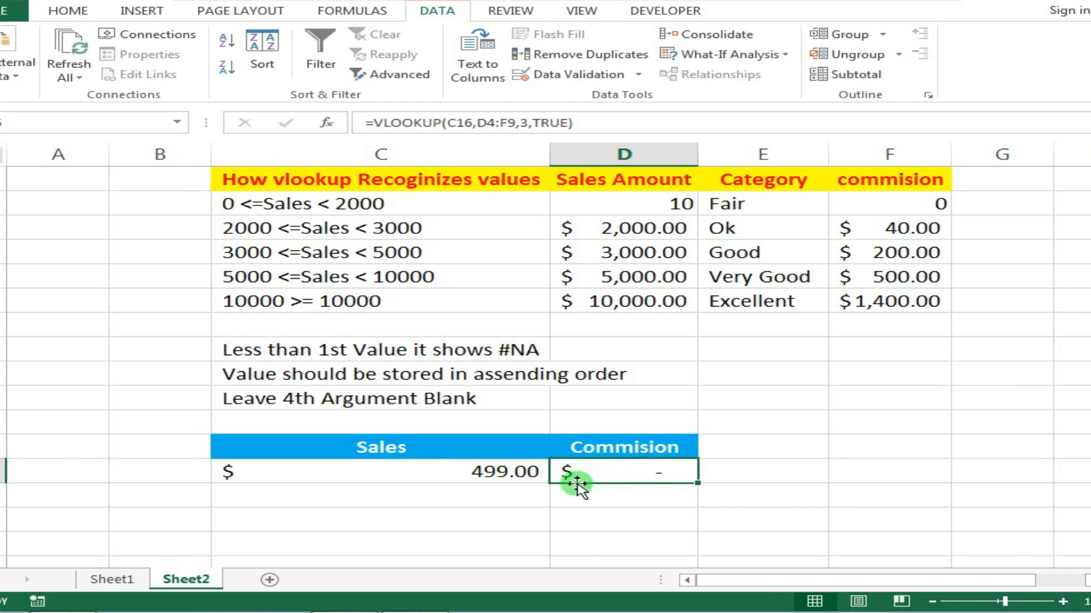
# Set the sales in C16 to 4999, just below the 5000 tier, and check the commission in D16
pyautogui.click(510, 476)
pyautogui.write('4999')
pyautogui.press('Return')
pyautogui.click(510, 476)
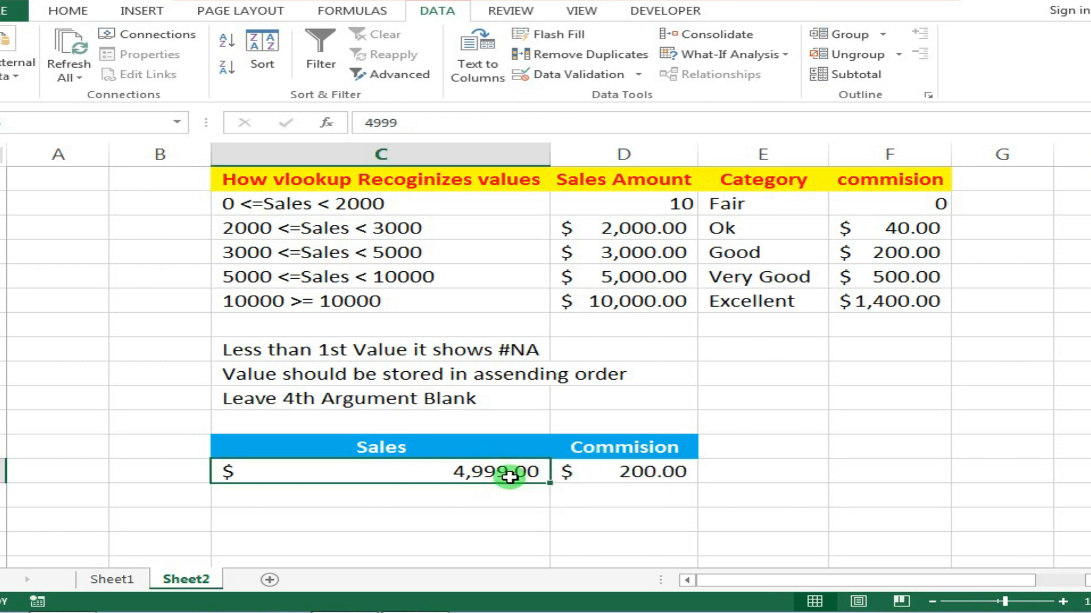
pyautogui.click(628, 469)
# Set the sales in C16 to 10, the lowest table value, and inspect the VLOOKUP formula in D16
pyautogui.click(505, 467)
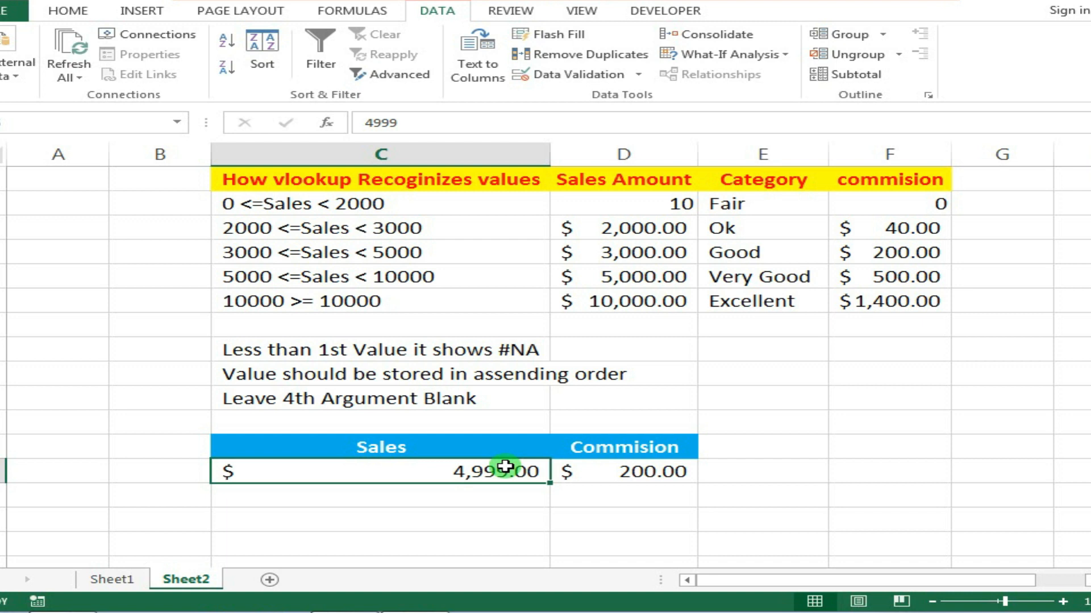
pyautogui.write('1')
pyautogui.press('Return')
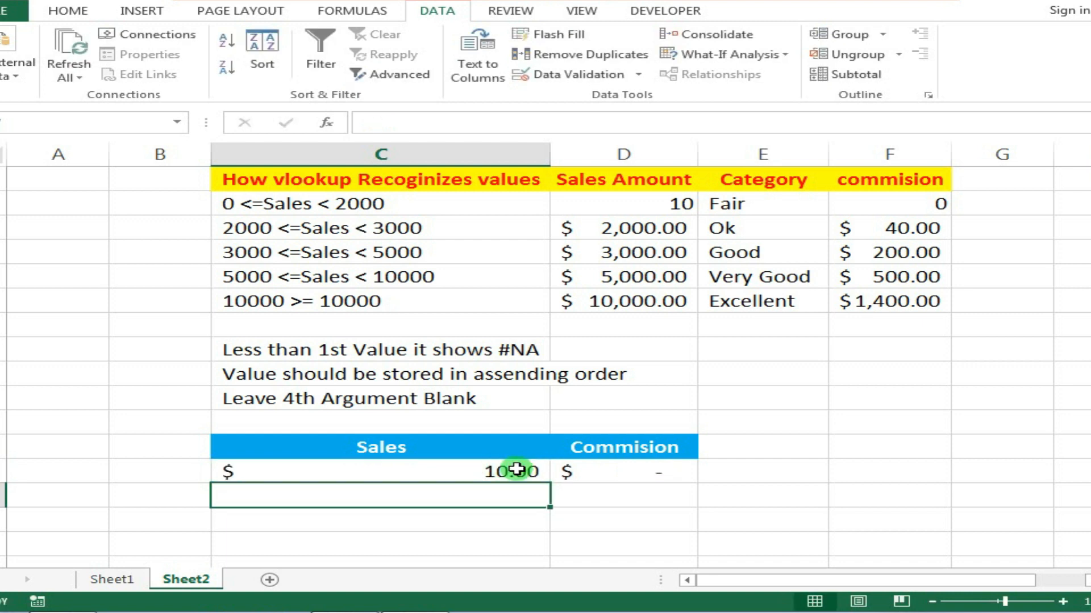
pyautogui.click(577, 470)
pyautogui.doubleClick(626, 473)
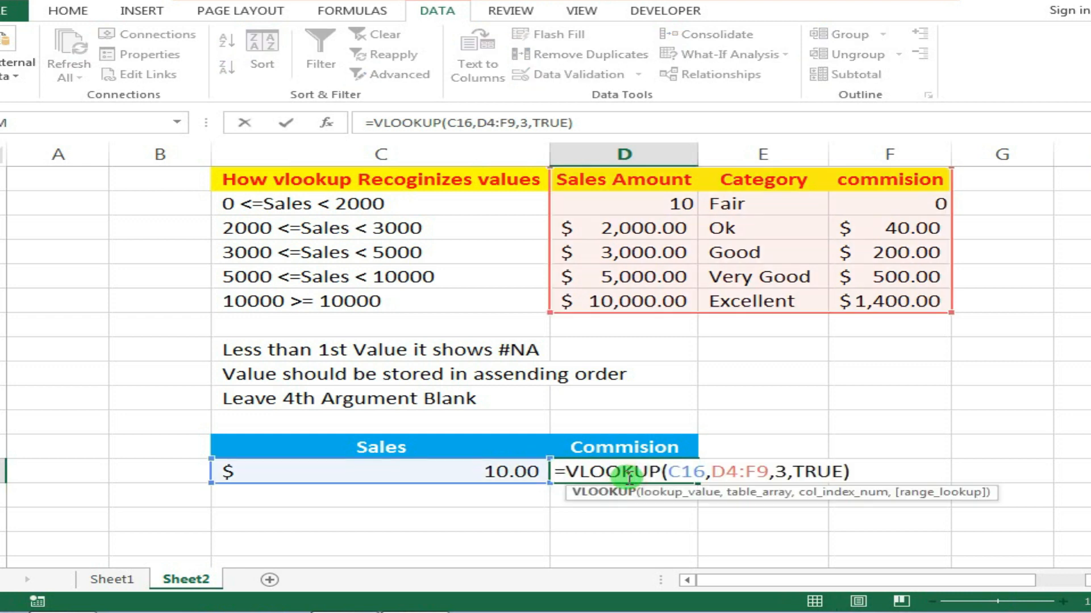
pyautogui.press('Return')
# Set the sales in C16 to 5, below the table's first value, and check the result in D16
pyautogui.click(504, 465)
pyautogui.write('5')
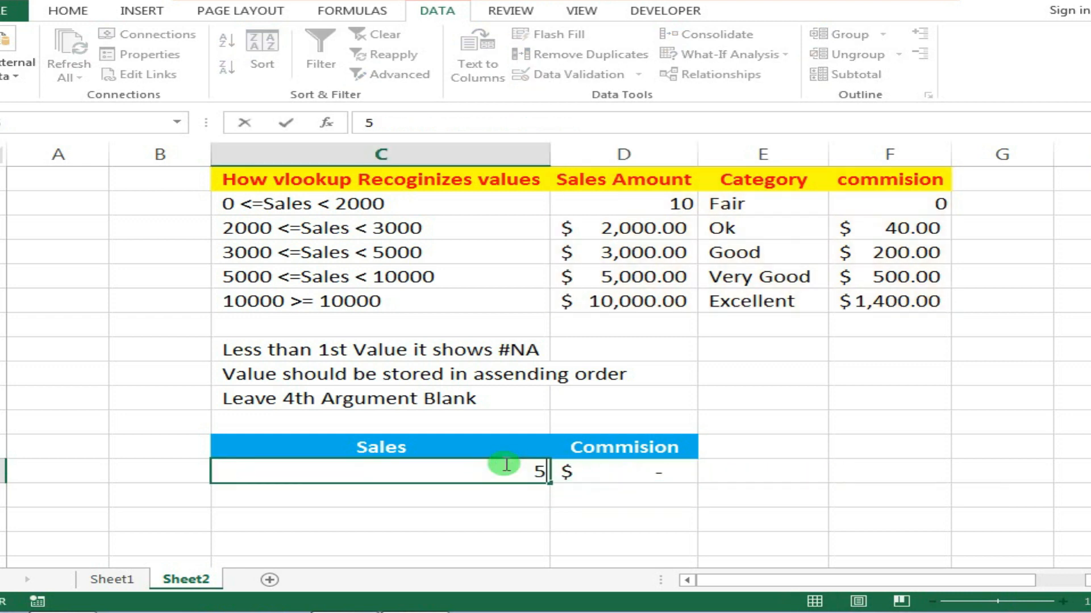
pyautogui.press('Return')
pyautogui.click(623, 472)
# Review the approximate-match rules noted in C11:C13 against the tier table in C5:F9 and the formula in D16
pyautogui.moveTo(273, 348); pyautogui.dragTo(446, 396)
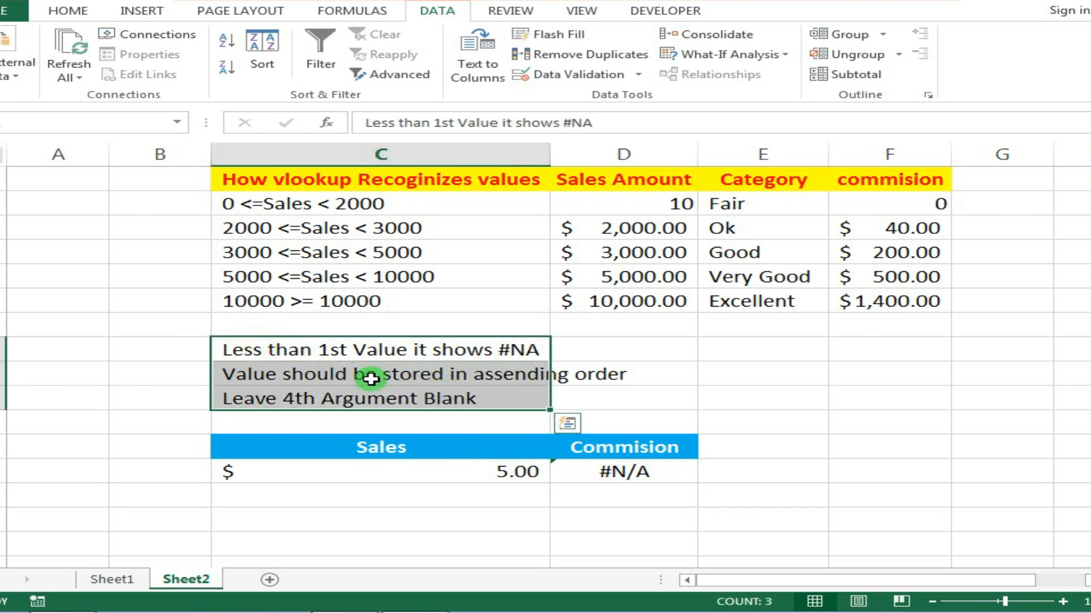
pyautogui.click(330, 352)
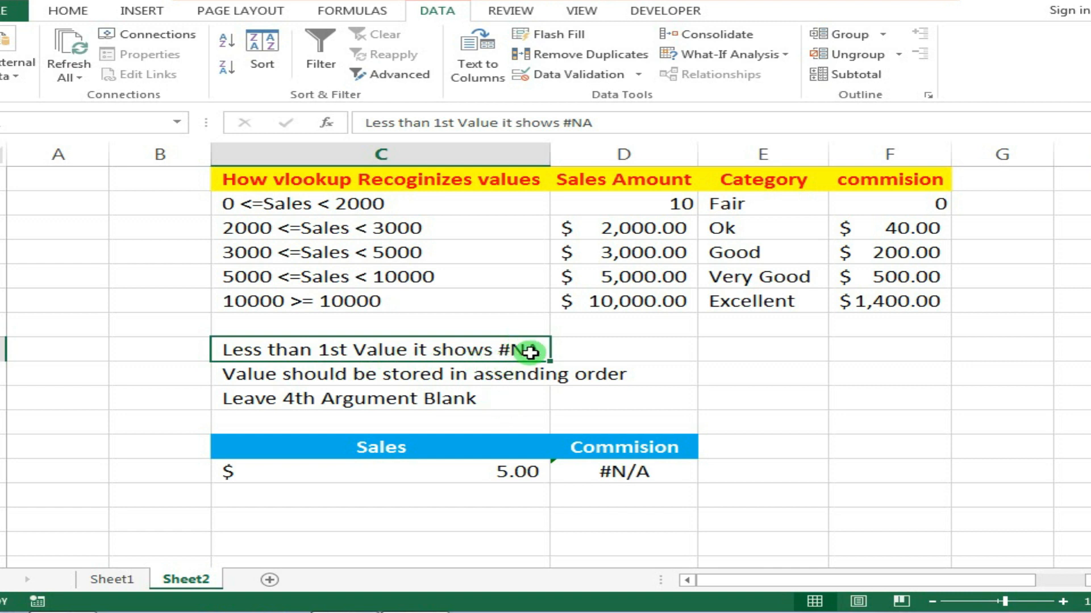
pyautogui.click(287, 378)
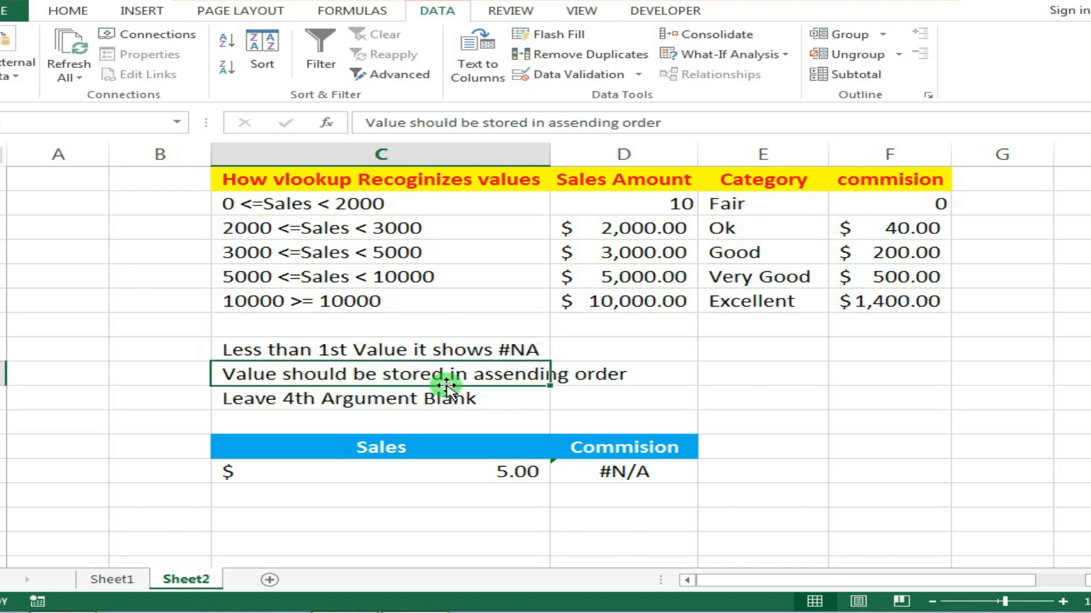
pyautogui.moveTo(585, 385); pyautogui.dragTo(389, 378)
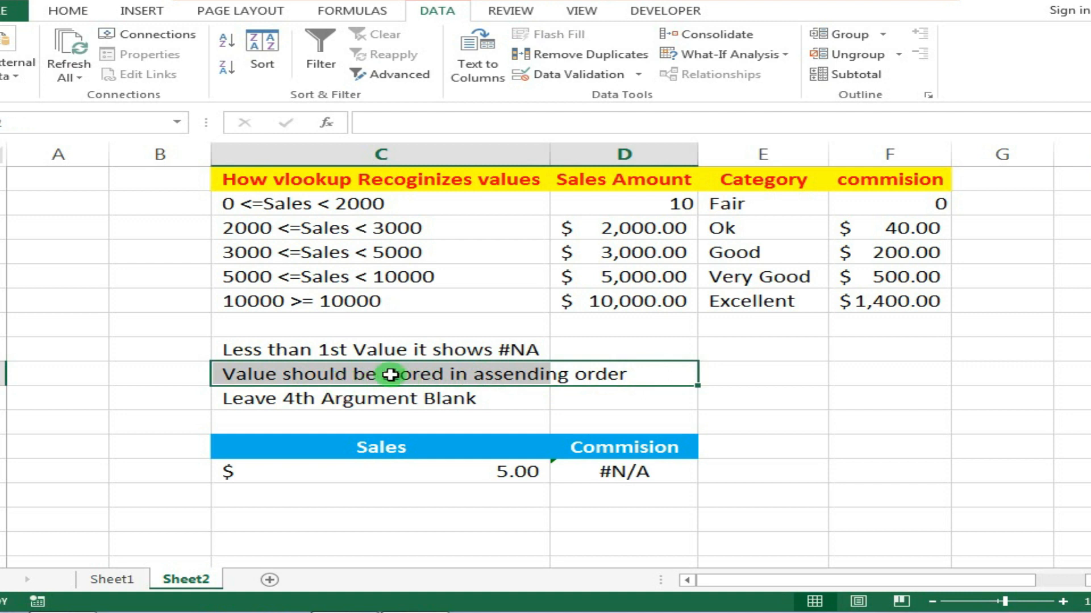
pyautogui.moveTo(896, 226); pyautogui.dragTo(896, 300)
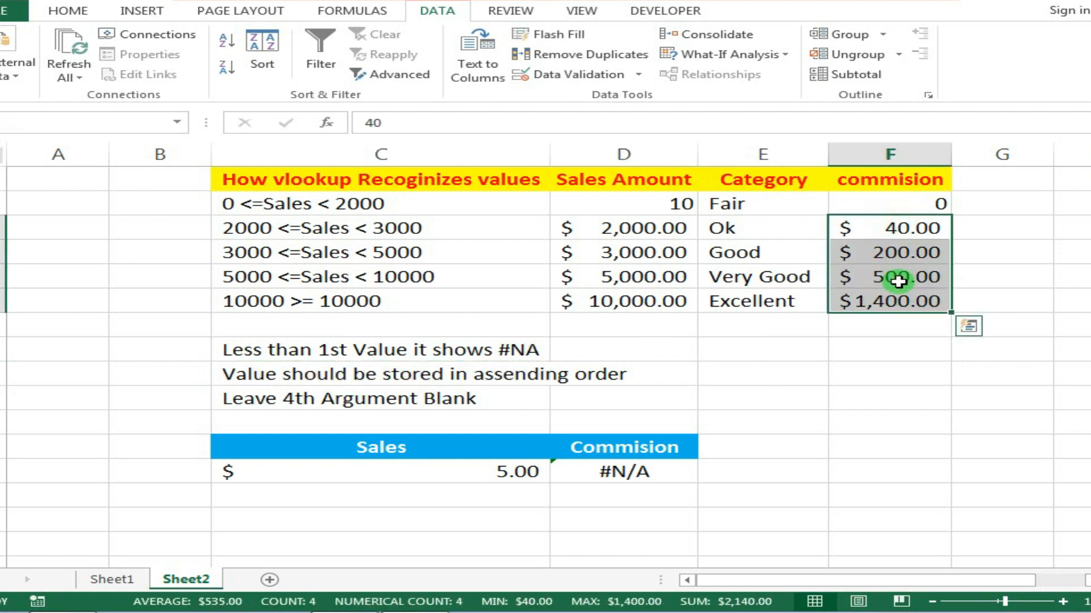
pyautogui.click(438, 388)
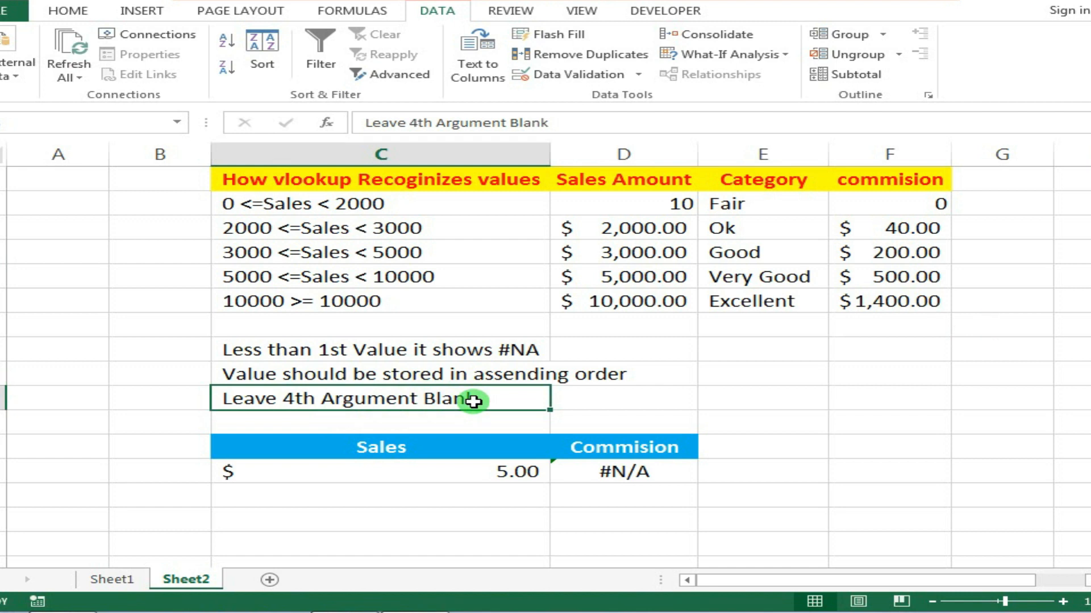
pyautogui.moveTo(336, 204); pyautogui.dragTo(450, 294)
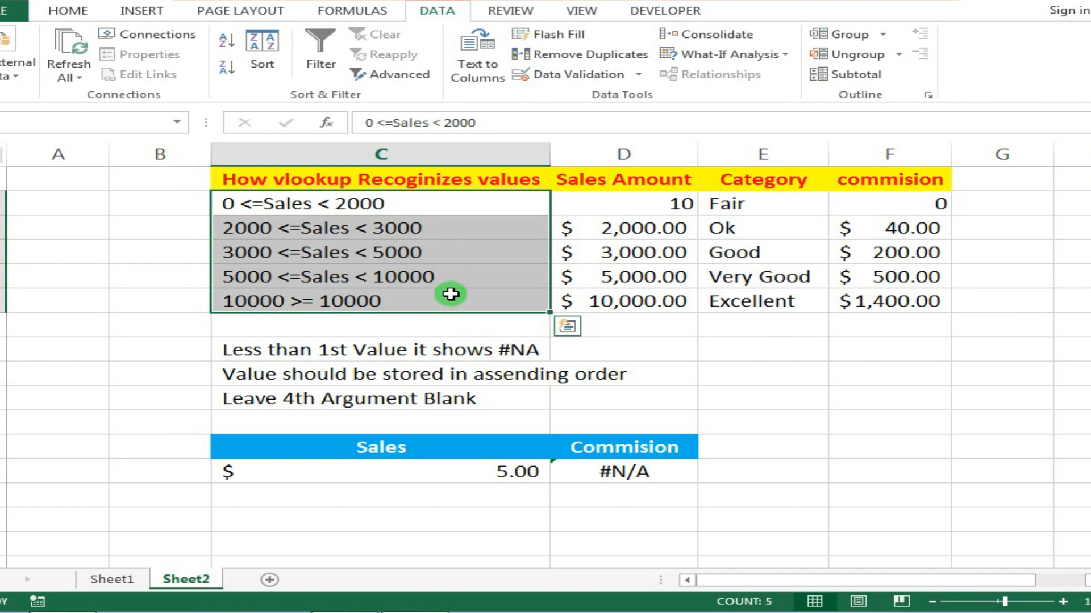
pyautogui.click(597, 469)
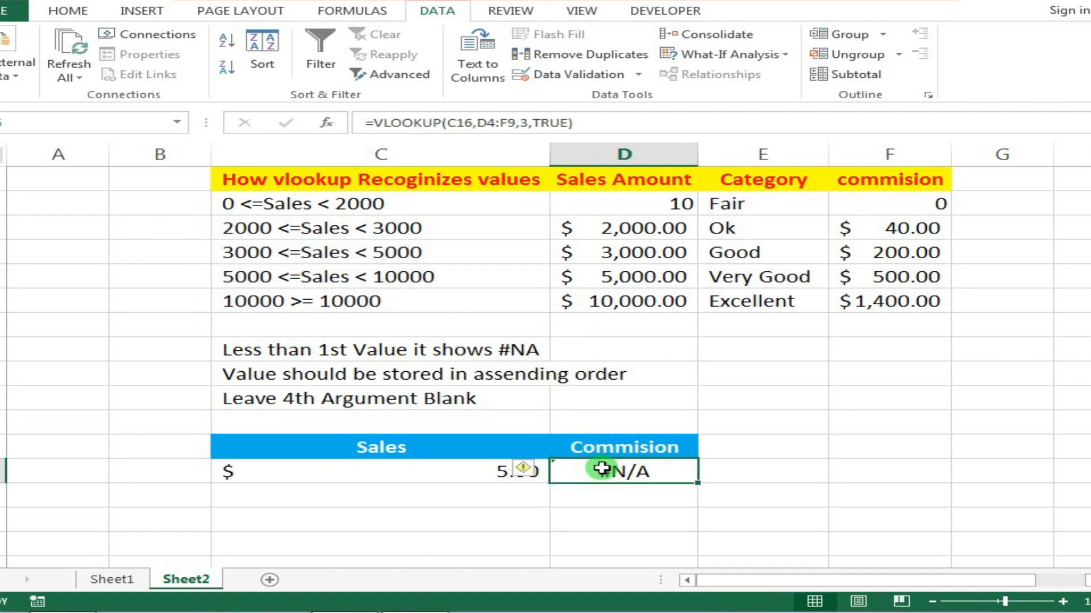
pyautogui.moveTo(317, 196); pyautogui.dragTo(841, 295)
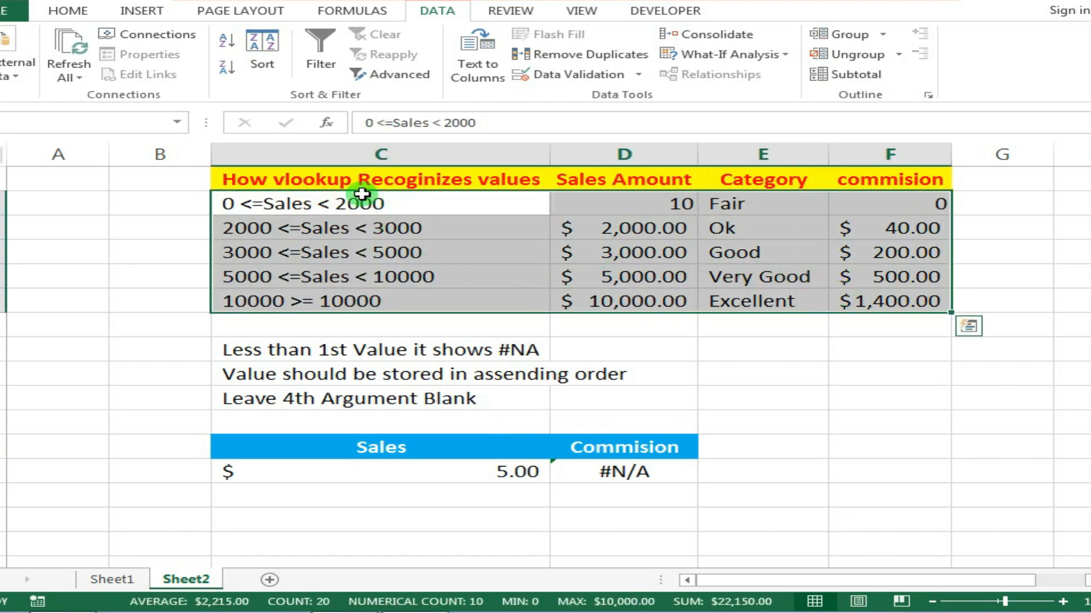